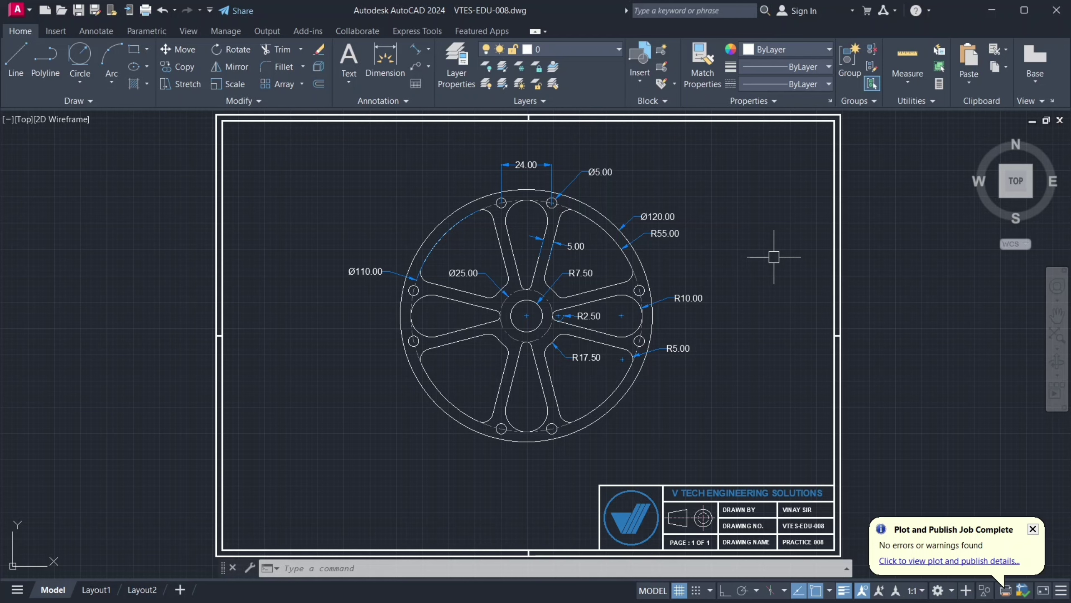
- Window-select the reference wheel with its dimensions and move it rightward
left_click(801, 458)
left_click(325, 161)
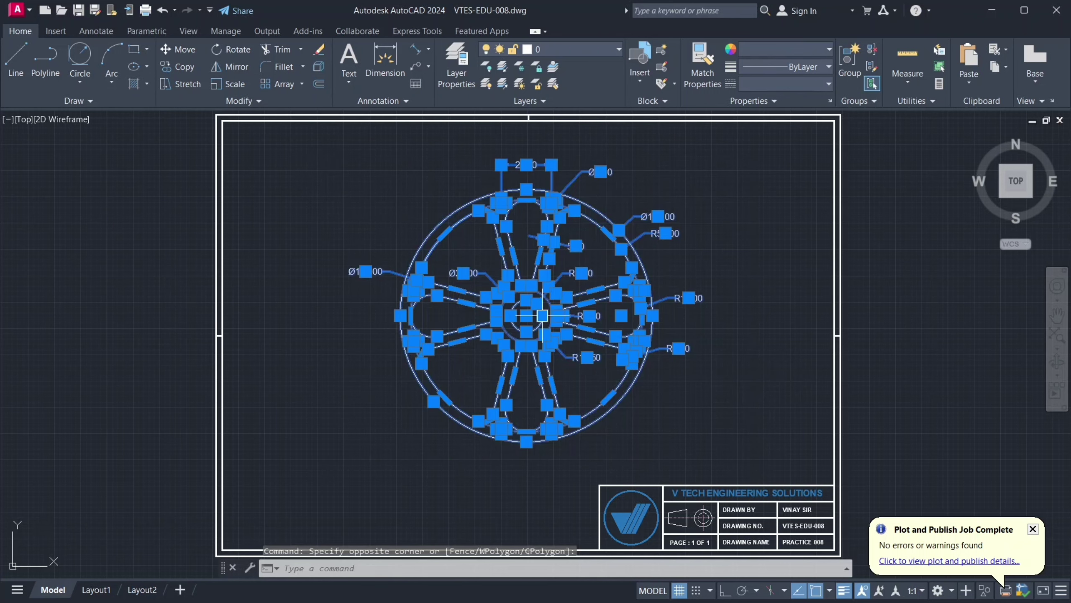
type("m")
key("Return")
left_click(591, 317)
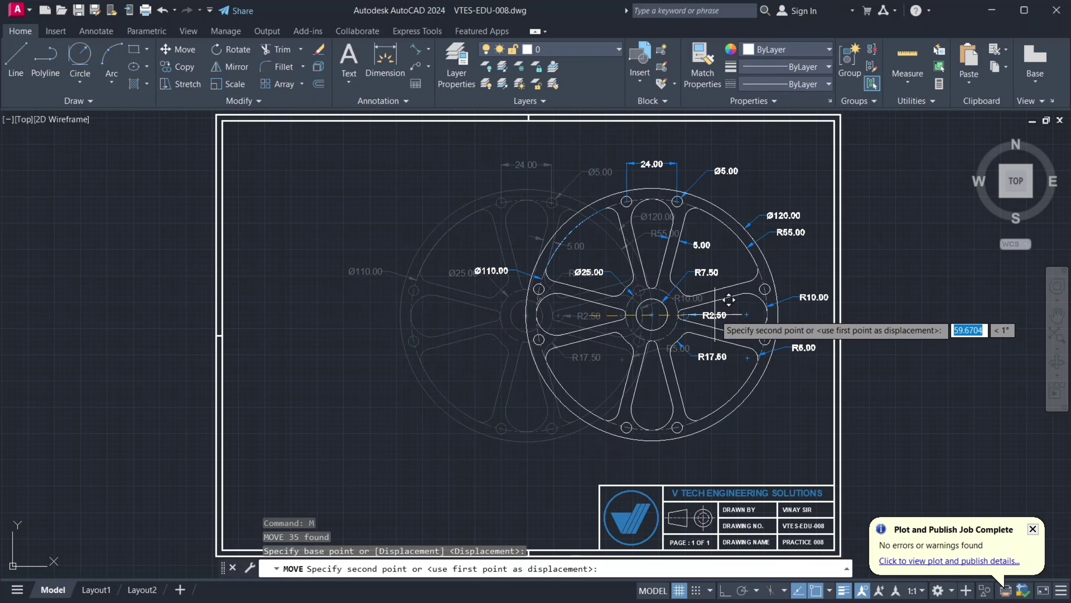
left_click(730, 296)
- Pan and zoom to frame the wheel and the empty area beside it
middle_click_drag(728, 343, 309, 358)
right_click(598, 293)
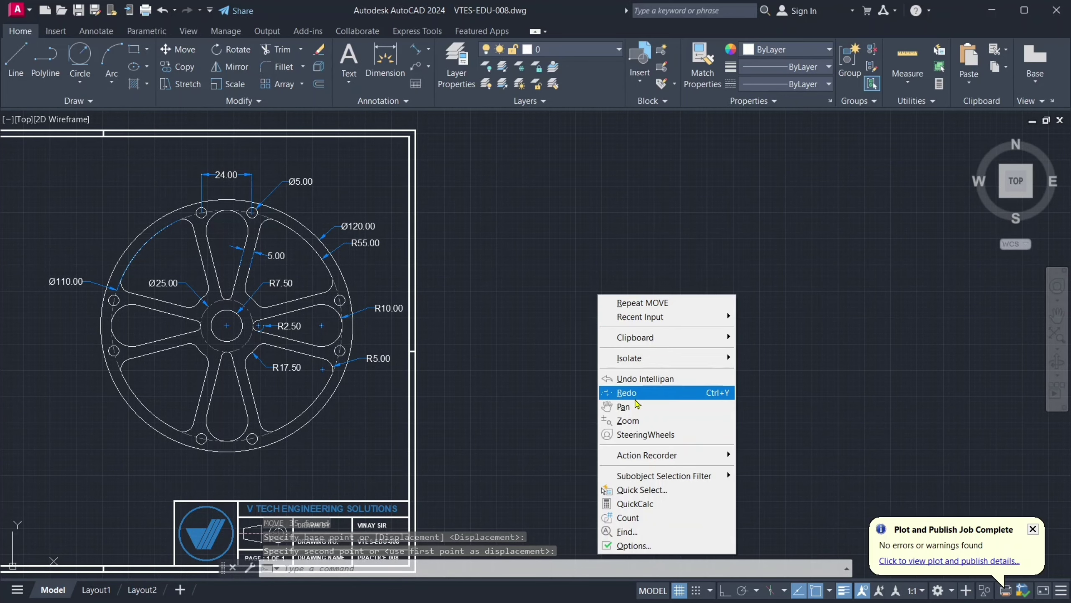
left_click(634, 419)
mouse_move(239, 335)
left_mouse_down()
mouse_move(210, 289)
mouse_move(225, 282)
left_mouse_up()
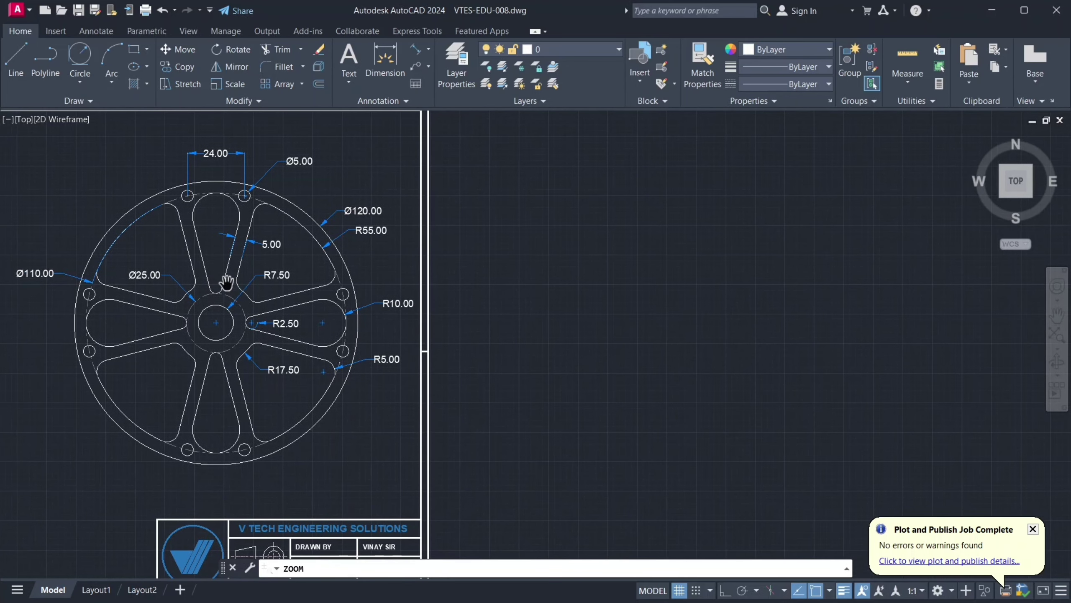
right_click(220, 279)
left_click(252, 319)
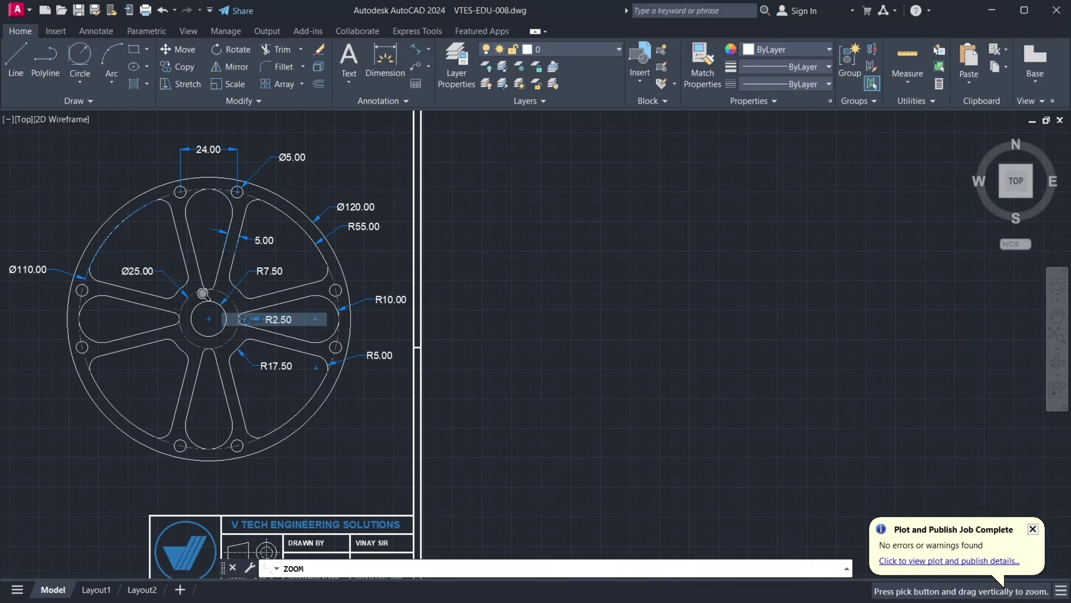
left_click_drag(191, 292, 235, 304)
middle_click_drag(234, 305, 237, 305)
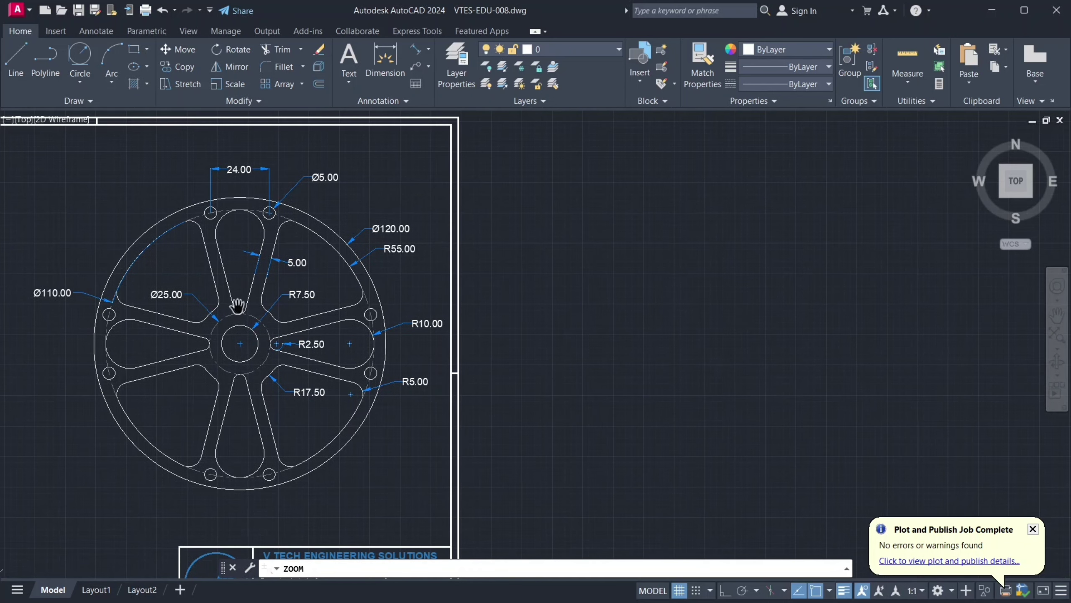
right_click(249, 309)
left_click(274, 328)
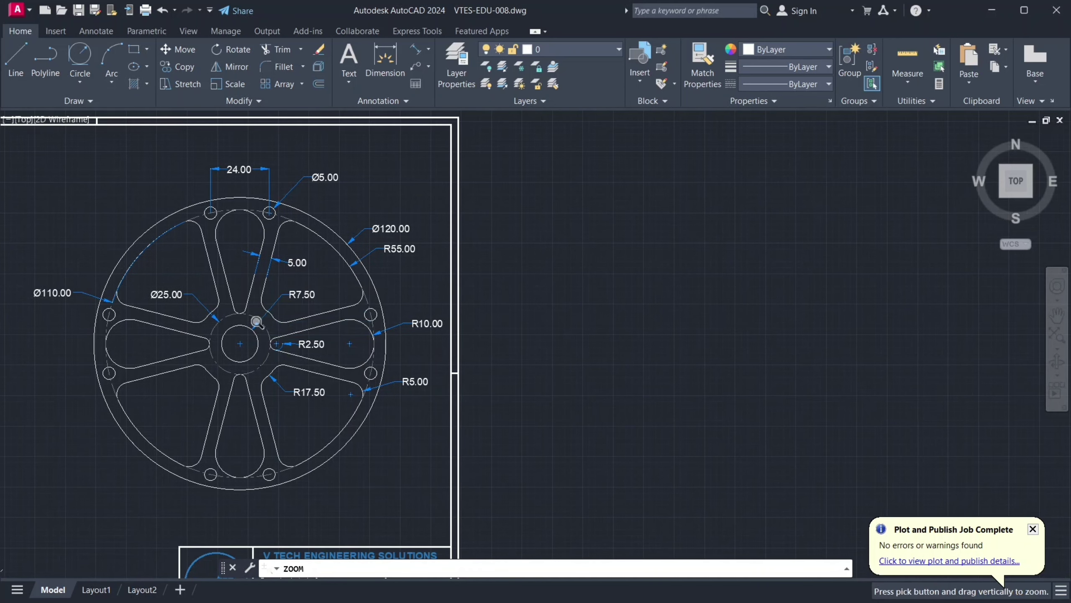
left_click_drag(274, 328, 240, 305)
middle_click_drag(240, 305, 251, 303)
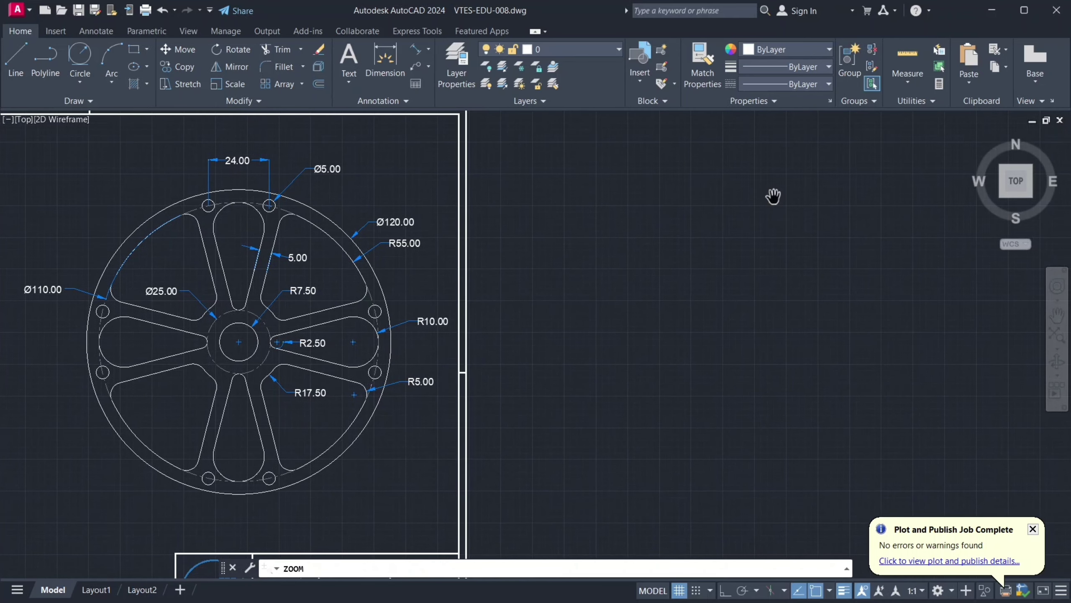
right_click(732, 193)
left_click(760, 204)
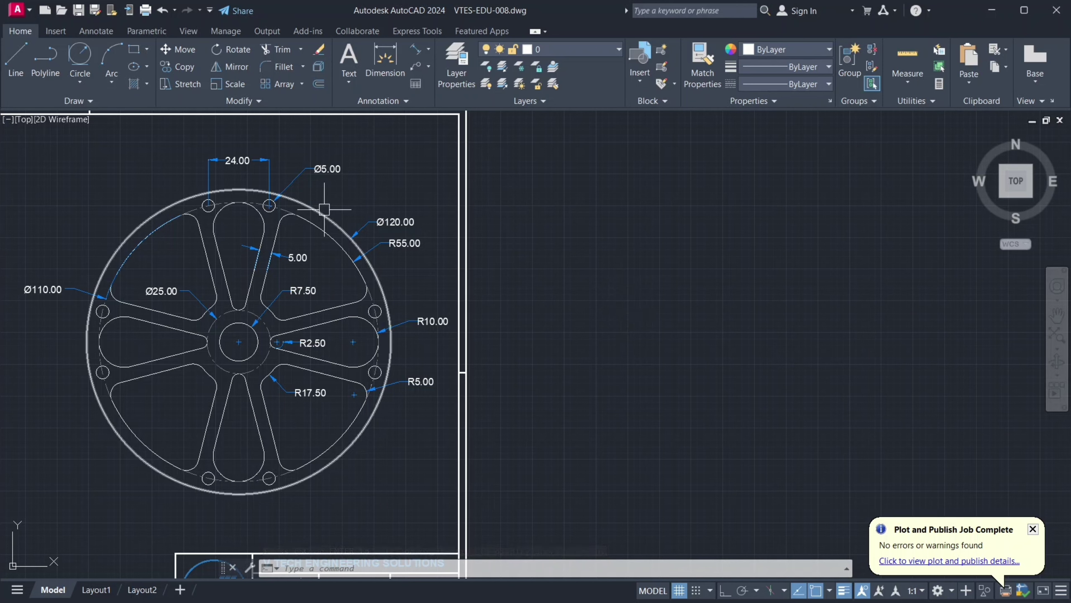
- Draw a Ø120 circle by centre and diameter in the empty space right of the reference
left_click(335, 223)
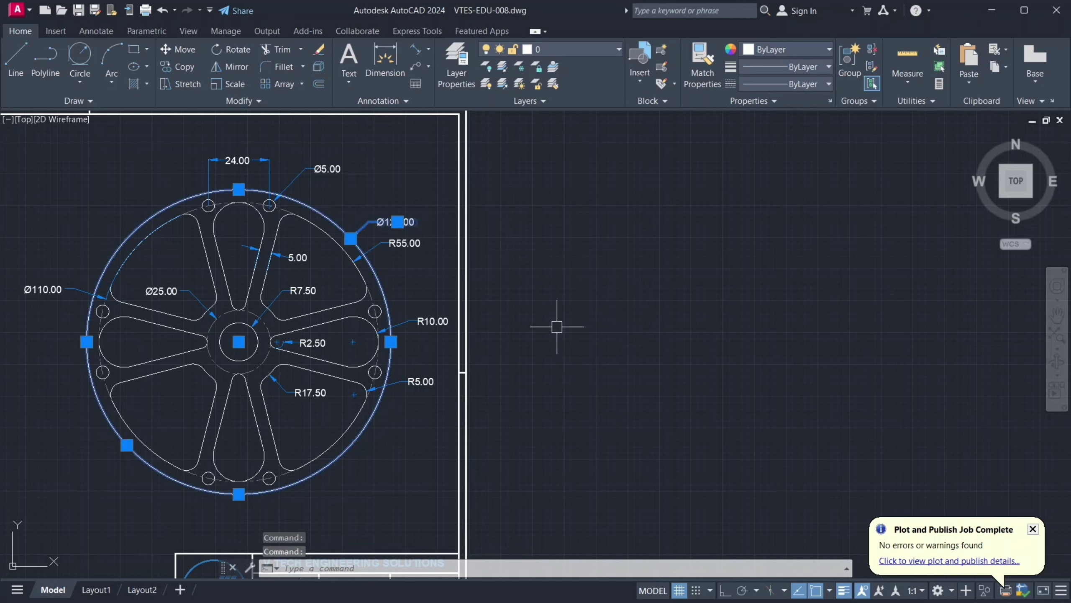
key("Escape")
left_click(79, 83)
left_click(111, 105)
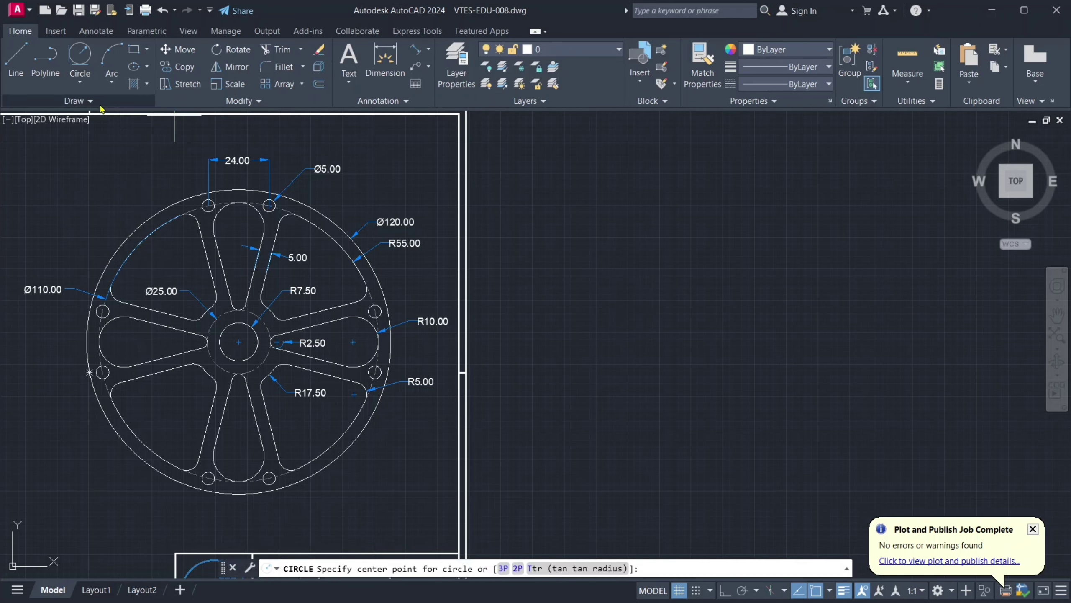
left_click(80, 82)
left_click(113, 135)
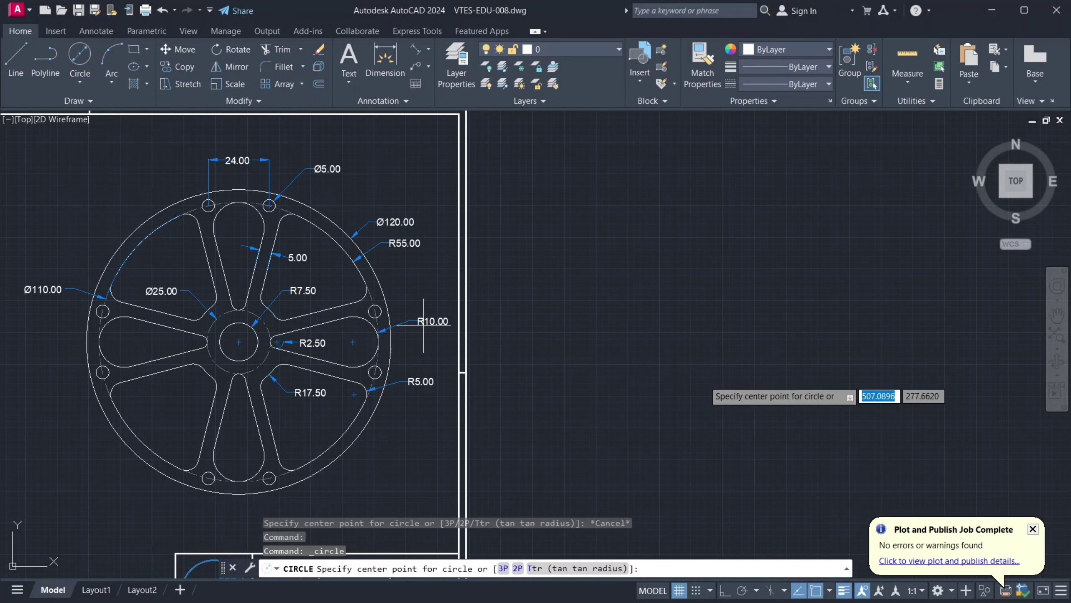
left_click(753, 369)
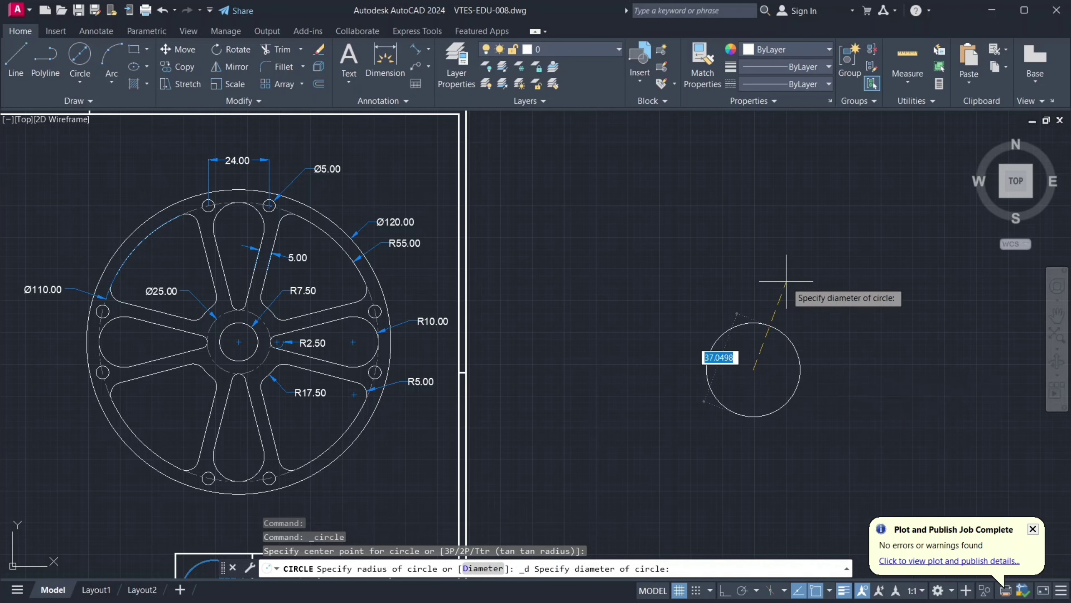
type("120")
key("Return")
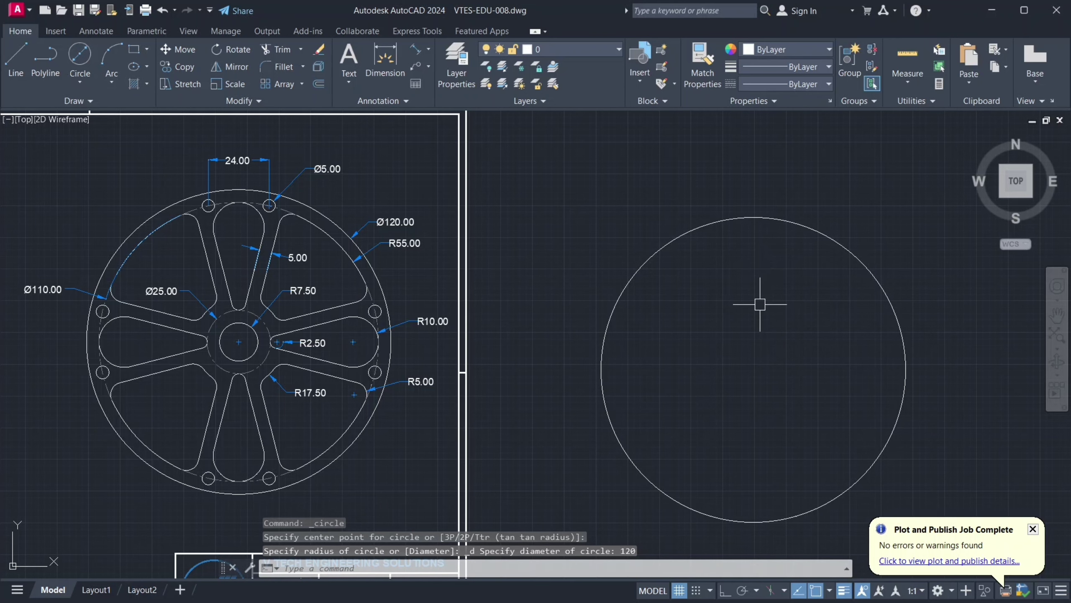
middle_click_drag(760, 304, 750, 275)
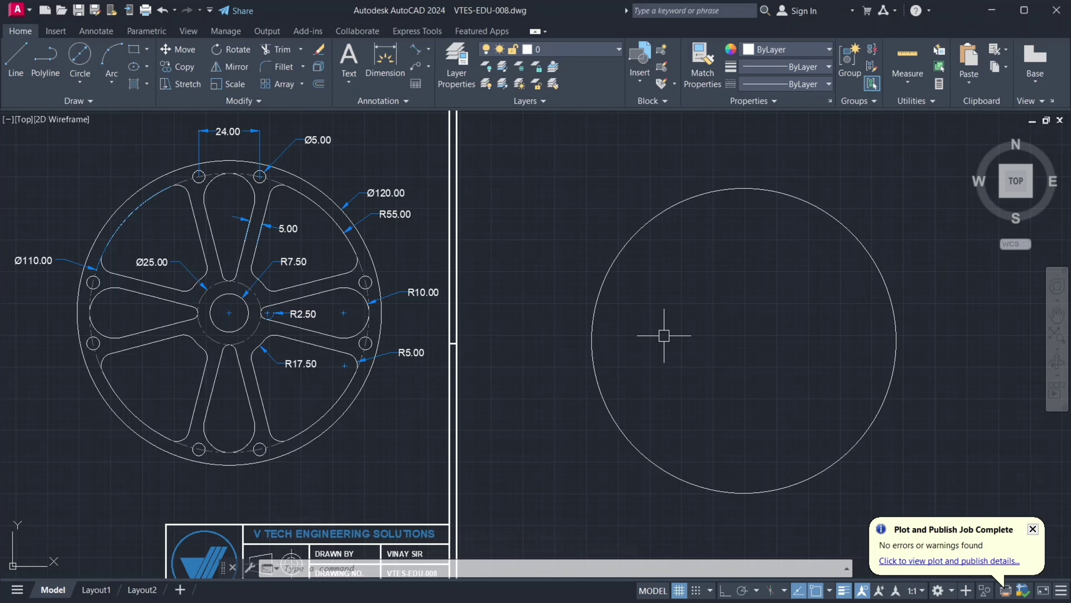
- Draw a radius 7.5 hub circle at the new rim's centre
type("c")
key("Return")
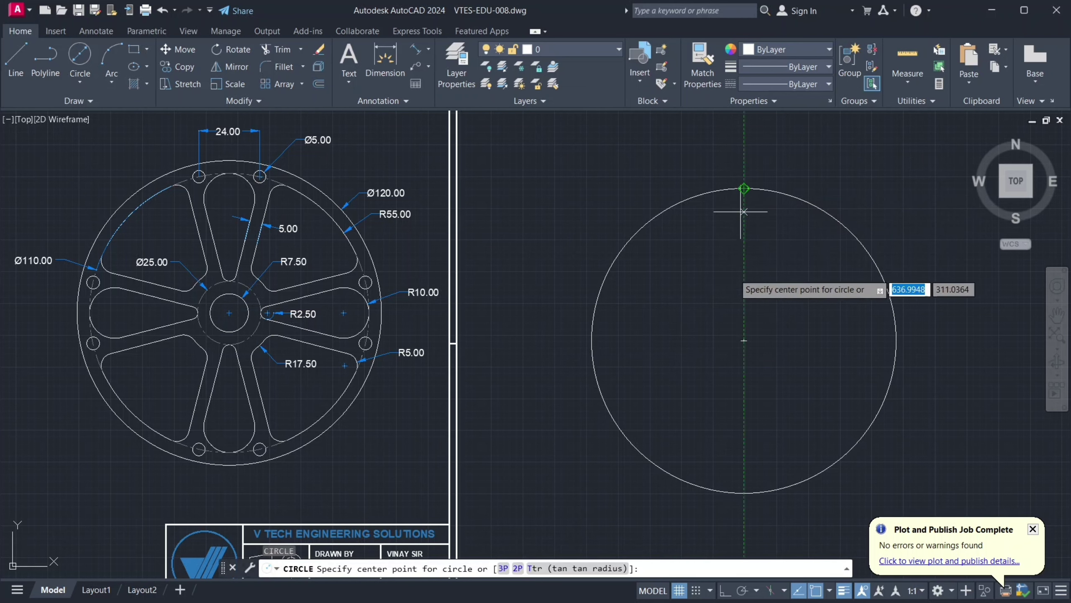
left_click(737, 342)
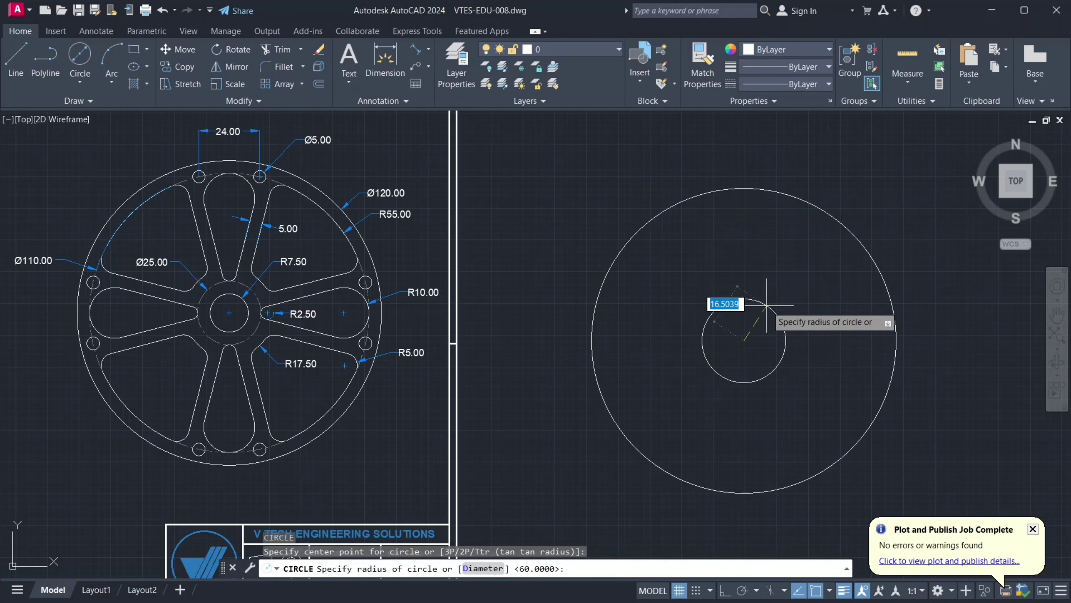
key("BackSpace")
type("5")
key("Return")
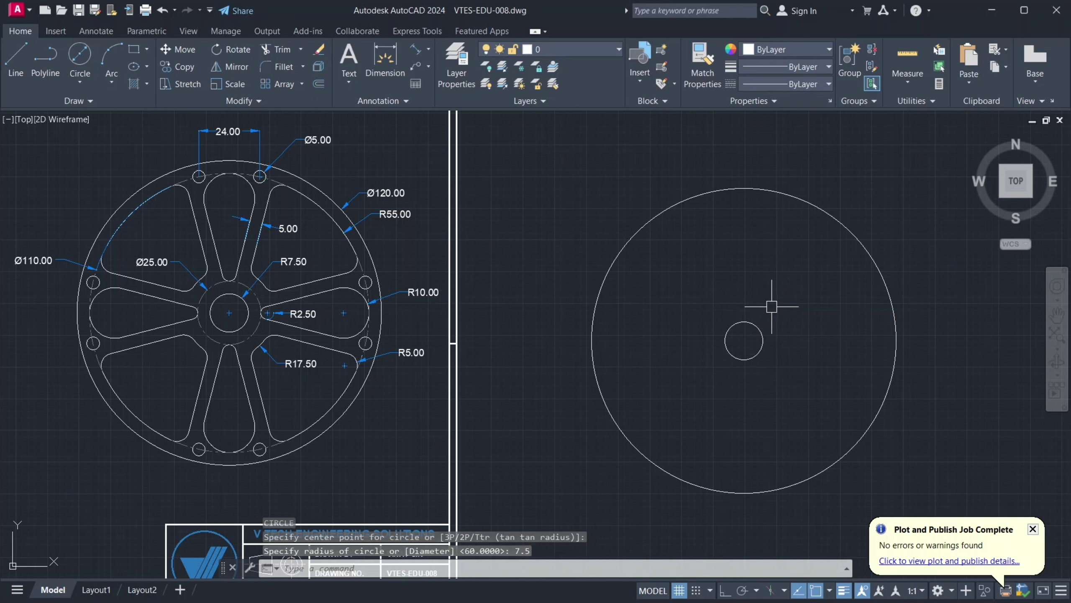
- Draw vertical and horizontal lines between the rim's opposite quadrants
type("l")
key("Return")
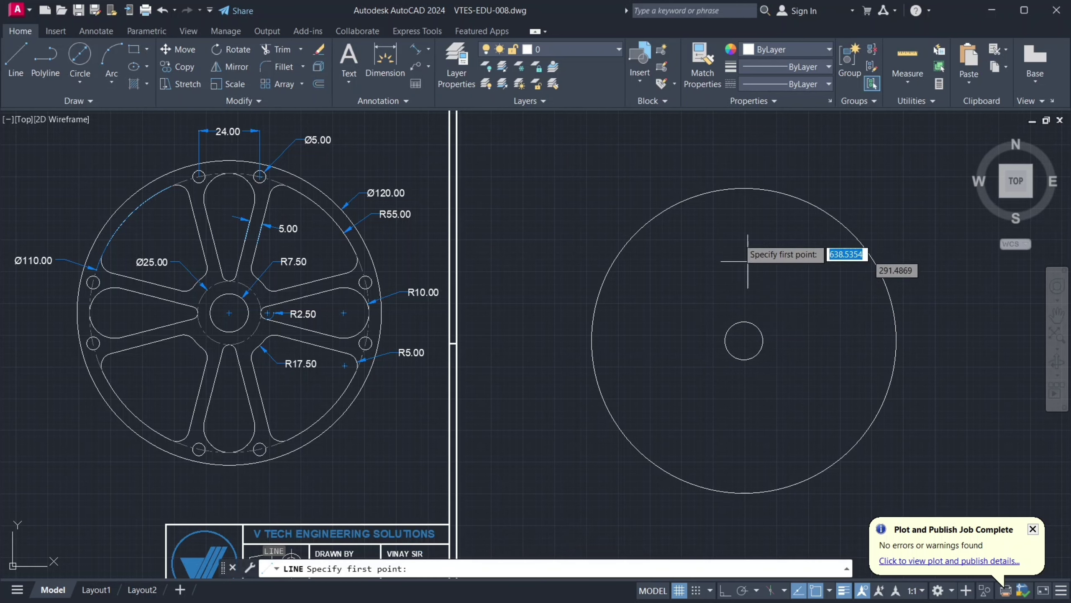
left_click(744, 188)
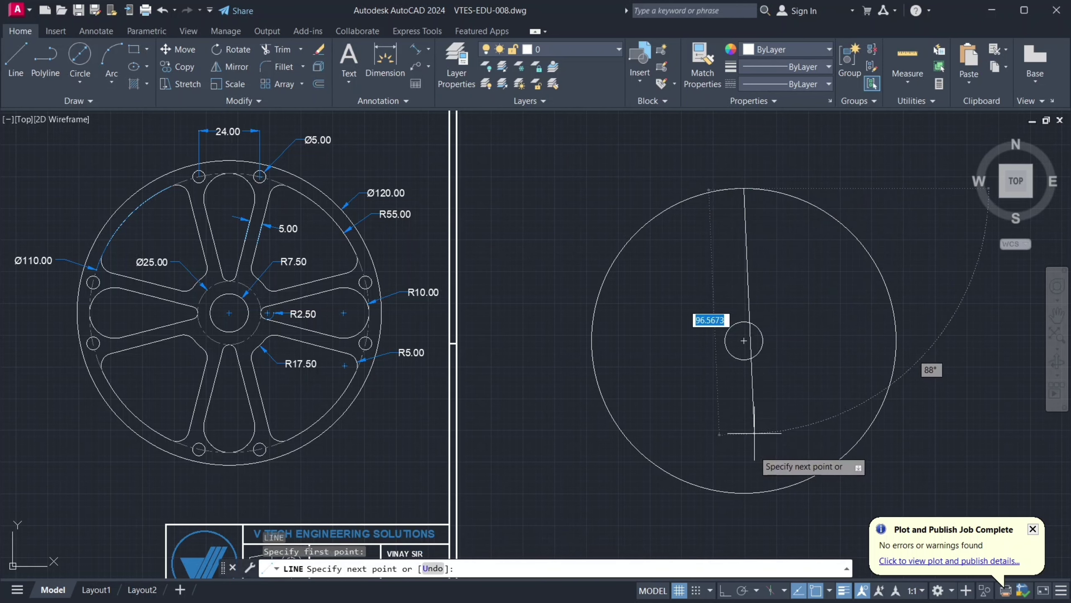
left_click(744, 493)
key("Escape")
key("Return")
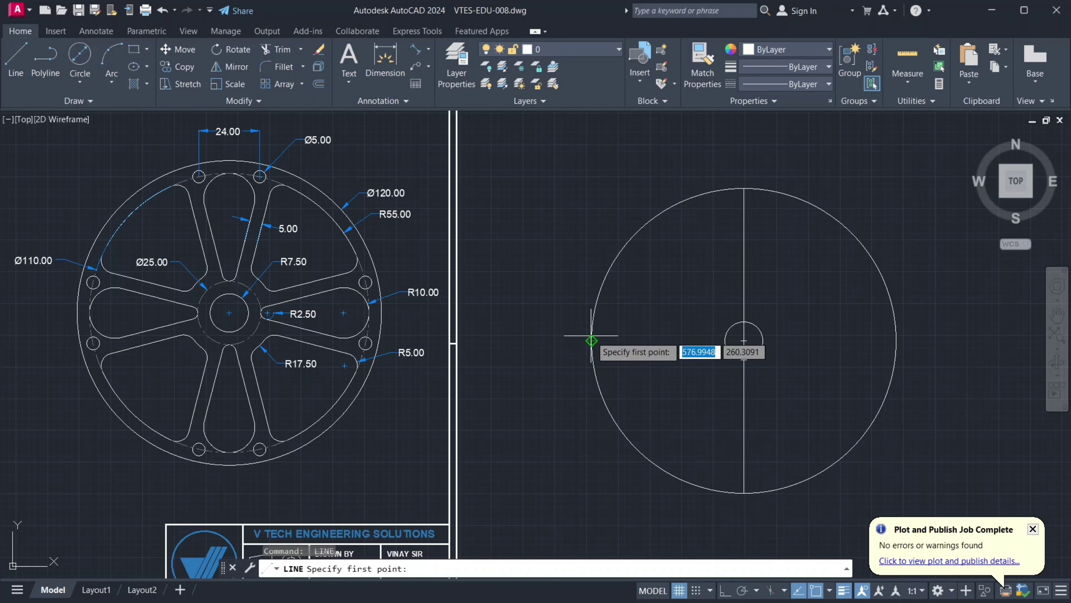
left_click(592, 341)
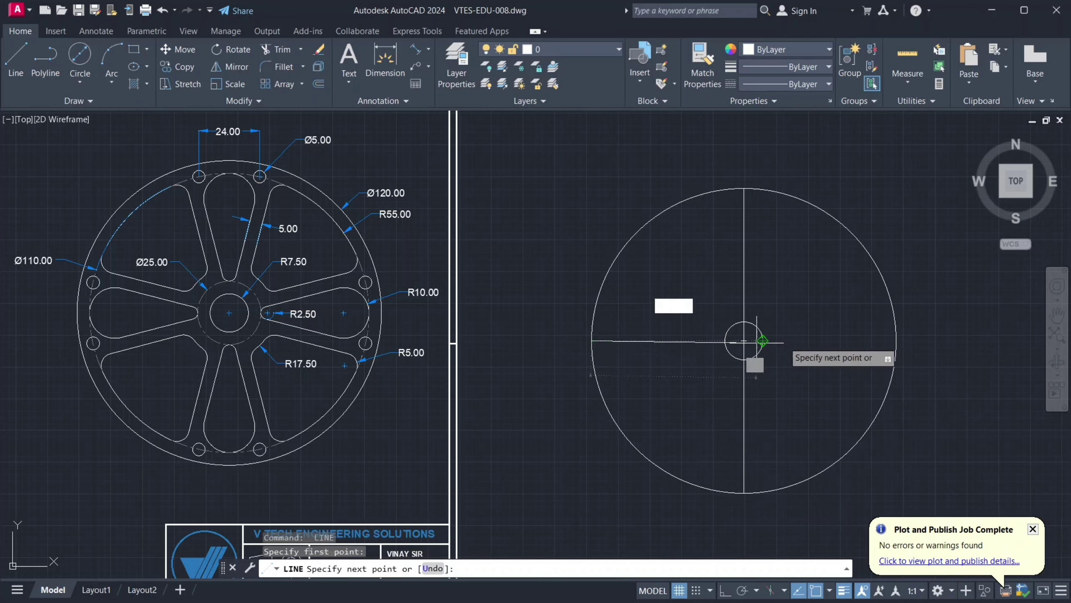
left_click(896, 341)
key("Escape")
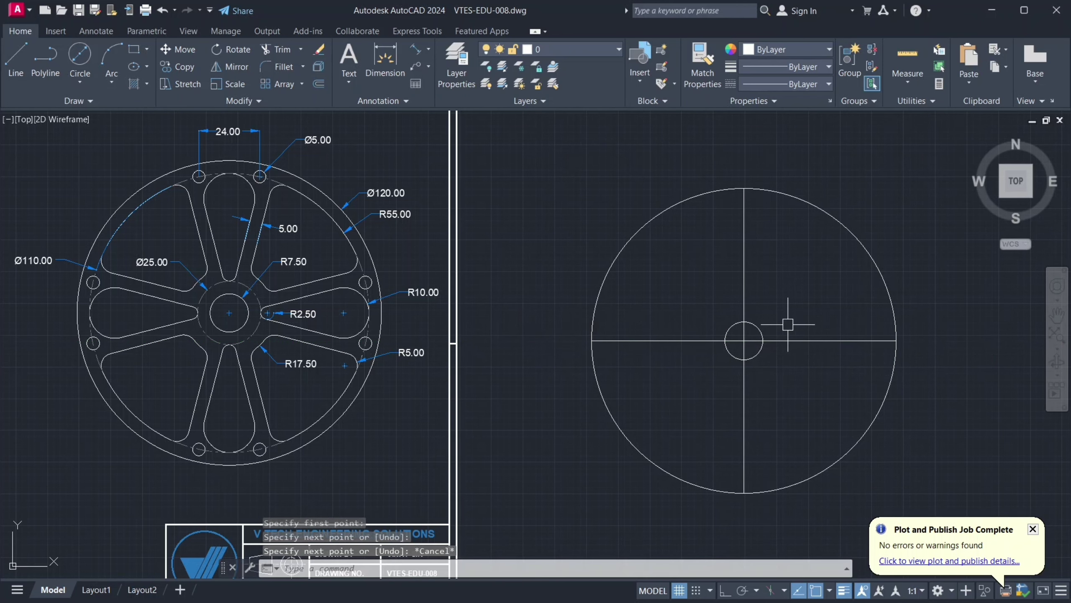
- Inspect the linetype of the reference wheel's dashed Ø25 circle
middle_click_drag(250, 289, 249, 289)
scroll(254, 288, "up", 2)
scroll(266, 289, "up", 1)
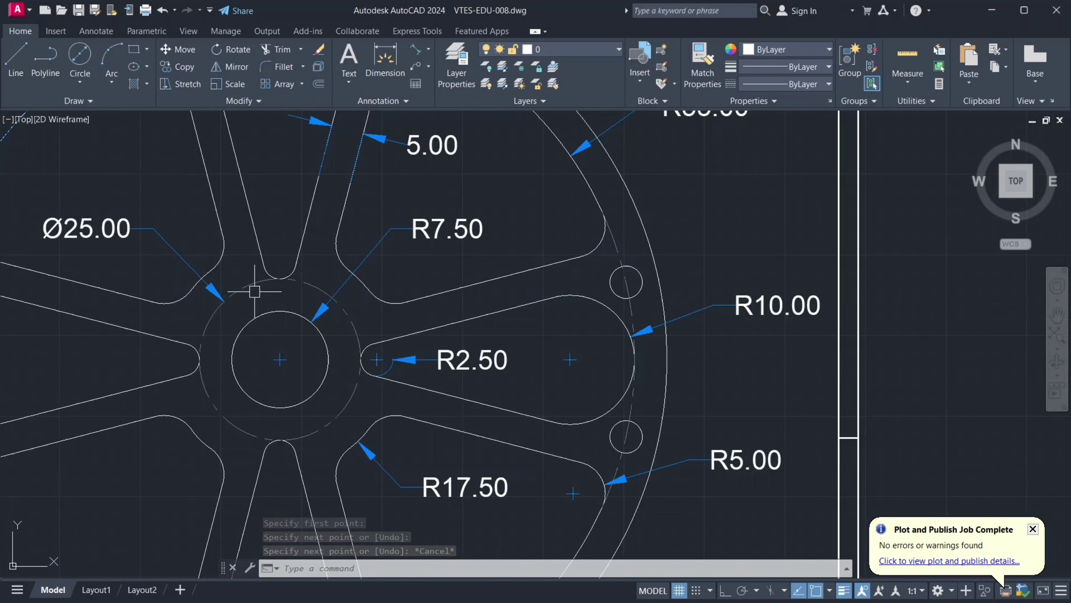
left_click(239, 282)
left_click(178, 289)
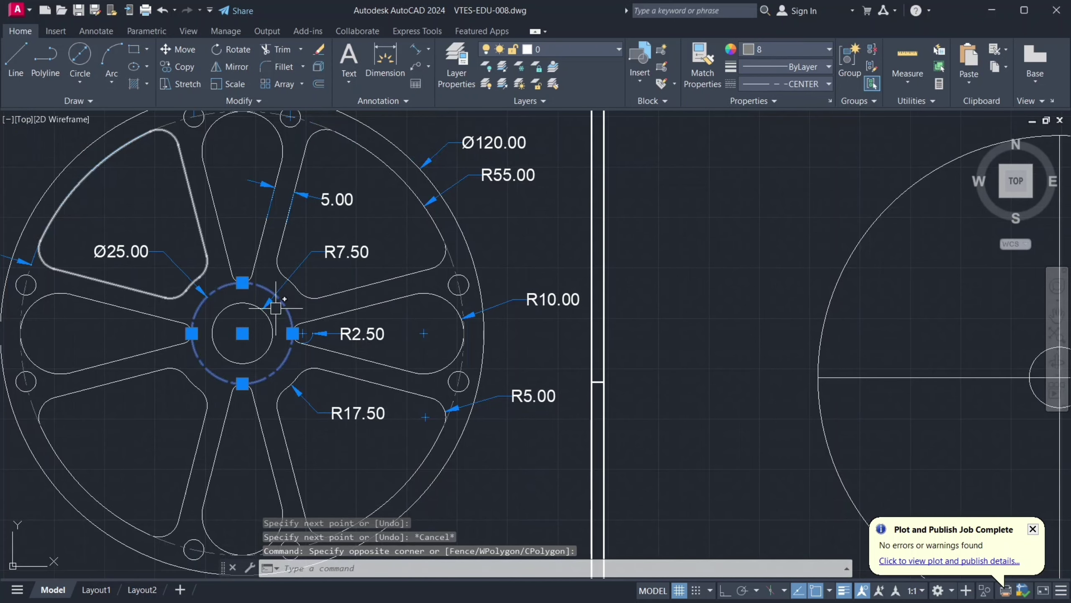
scroll(618, 335, "down", 2)
middle_click_drag(833, 371, 696, 362)
key("Escape")
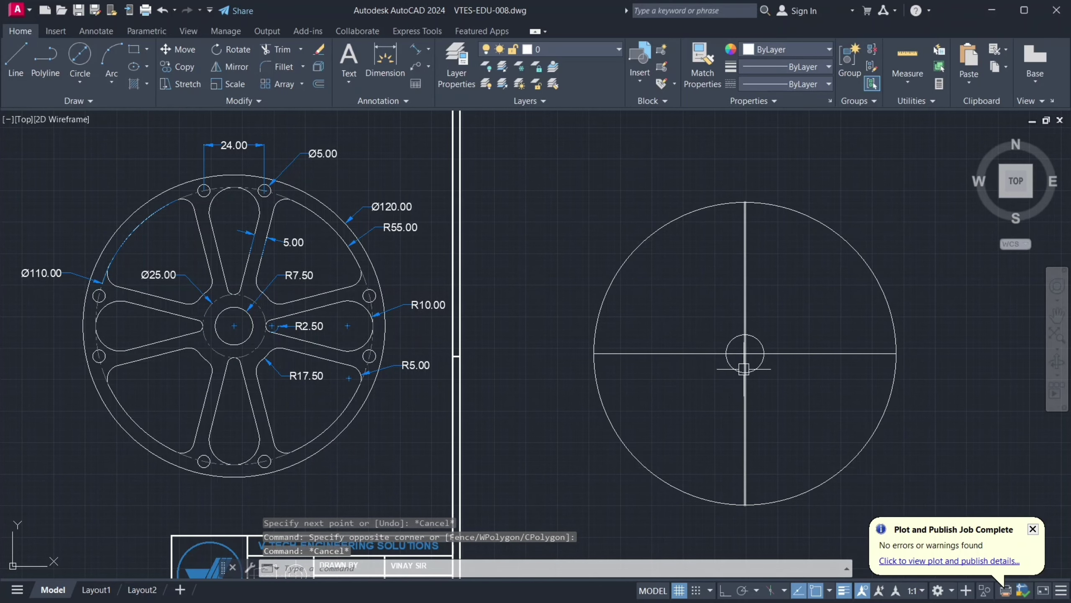
- Draw a Ø25 circle at the new rim's centre
type("c")
key("Return")
left_click(745, 353)
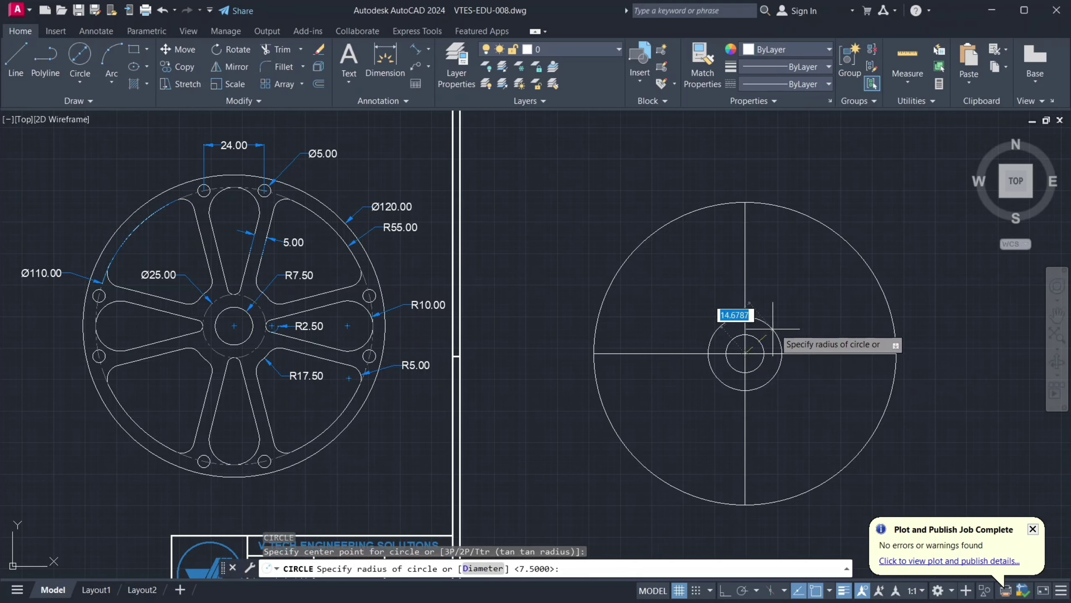
type("d")
key("Return")
type("25")
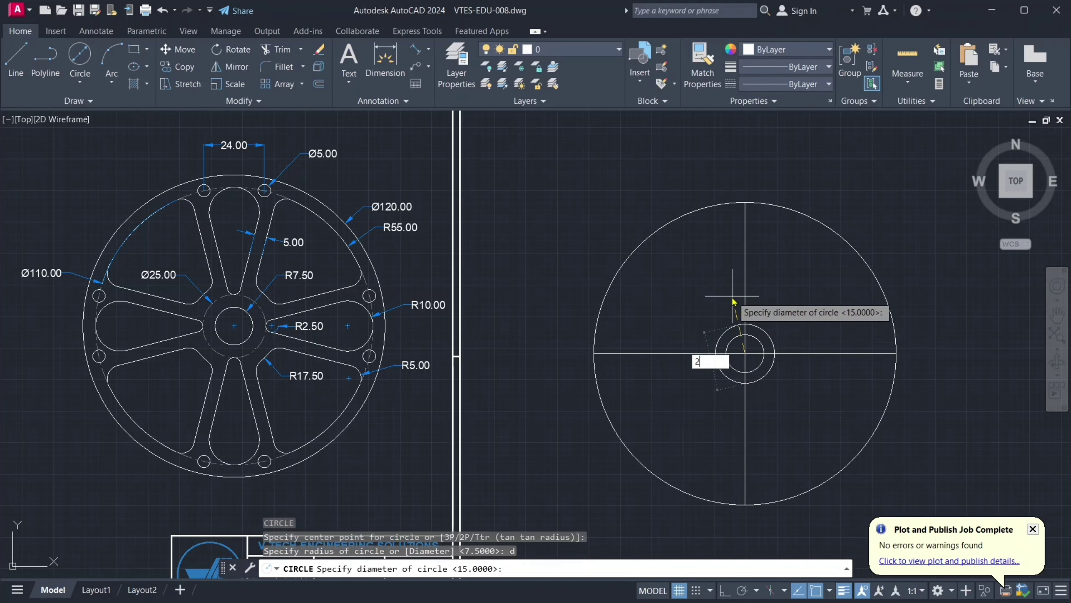
key("Return")
- Give the new Ø25 circle ByBlock lineweight, ACAD_ISO02W100 linetype and grey colour 8
left_click(736, 322)
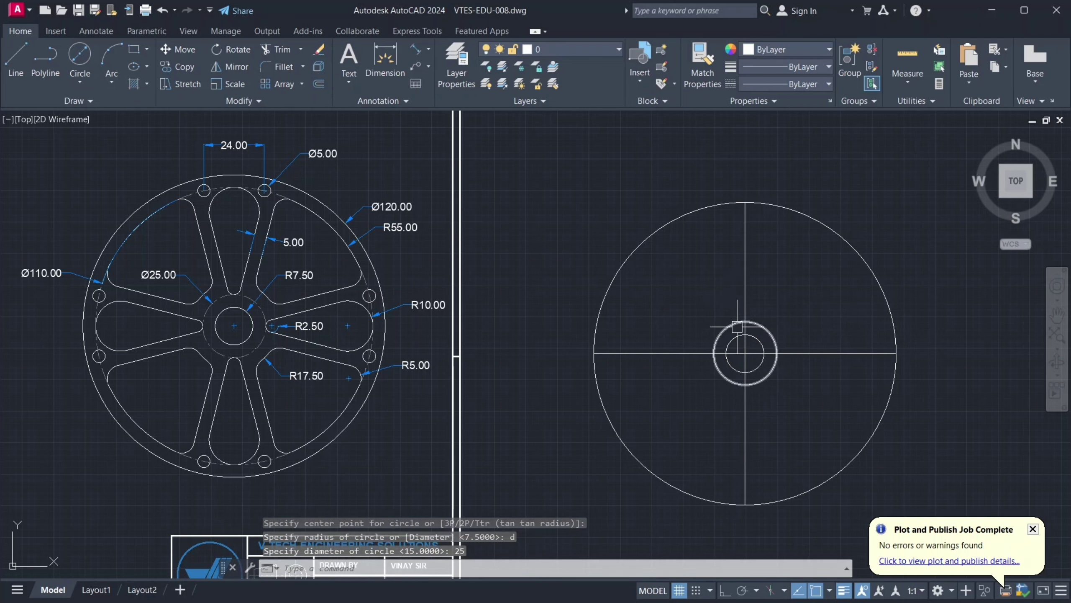
left_click(799, 70)
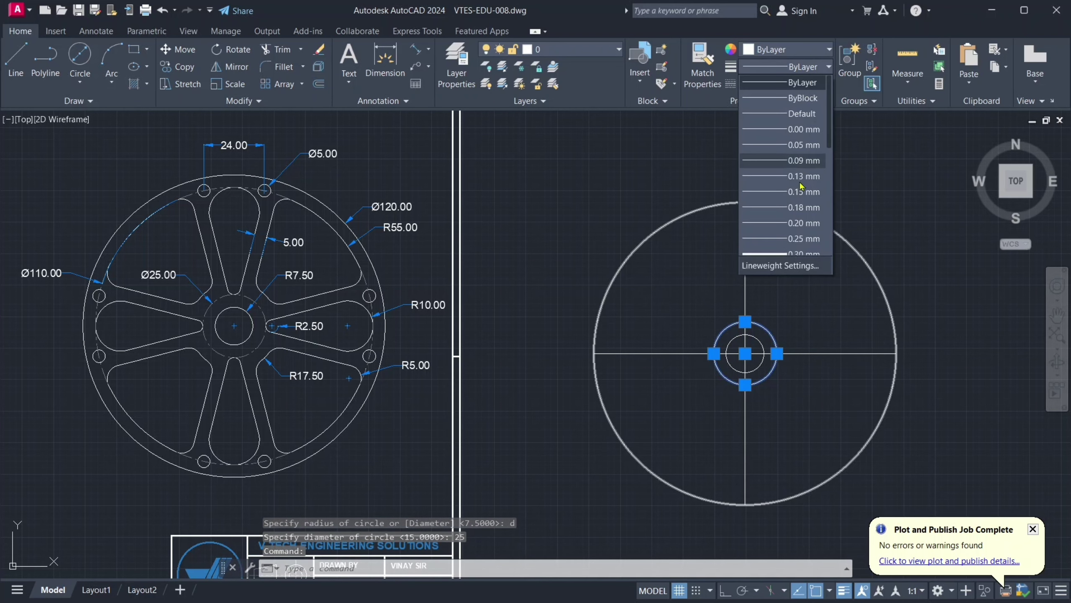
left_click(786, 98)
left_click(800, 85)
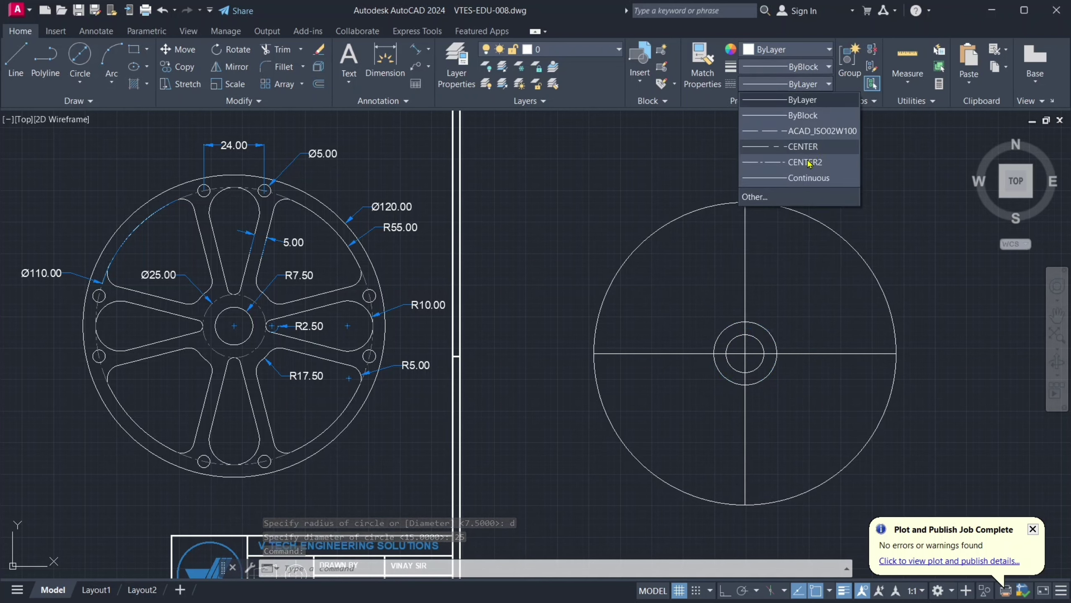
left_click(800, 135)
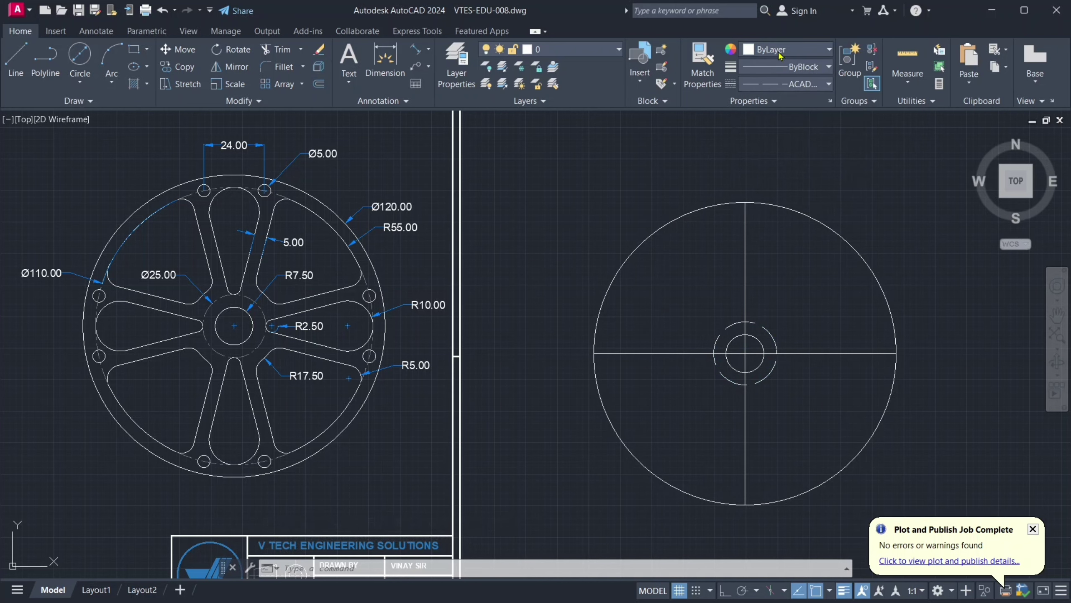
left_click(787, 49)
left_click(849, 182)
key("Escape")
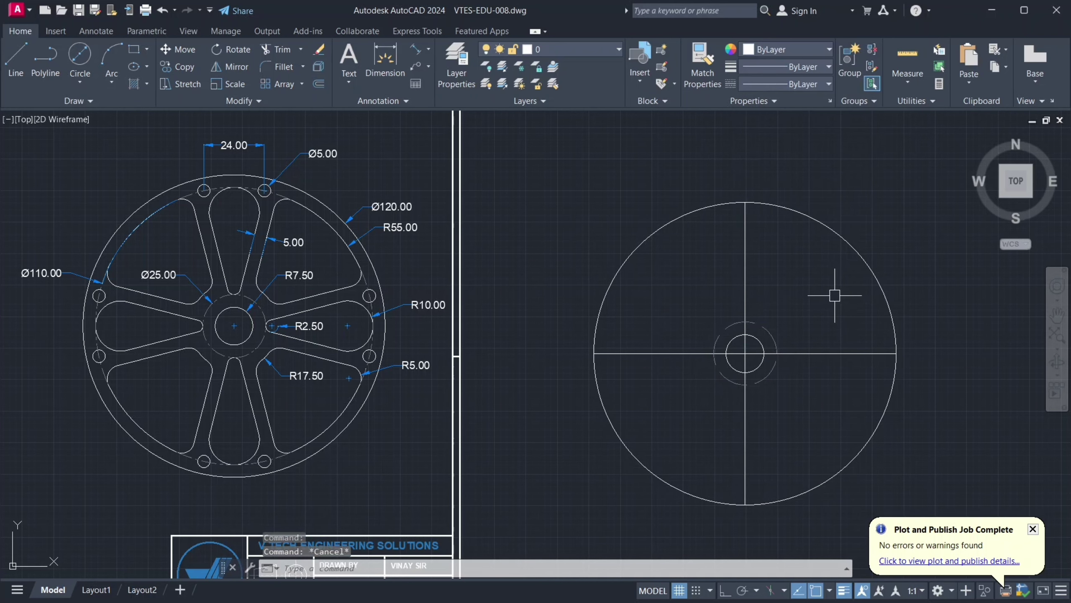
- Check the reference's dashed circle, then frame both wheels again
scroll(279, 199, "up", 2)
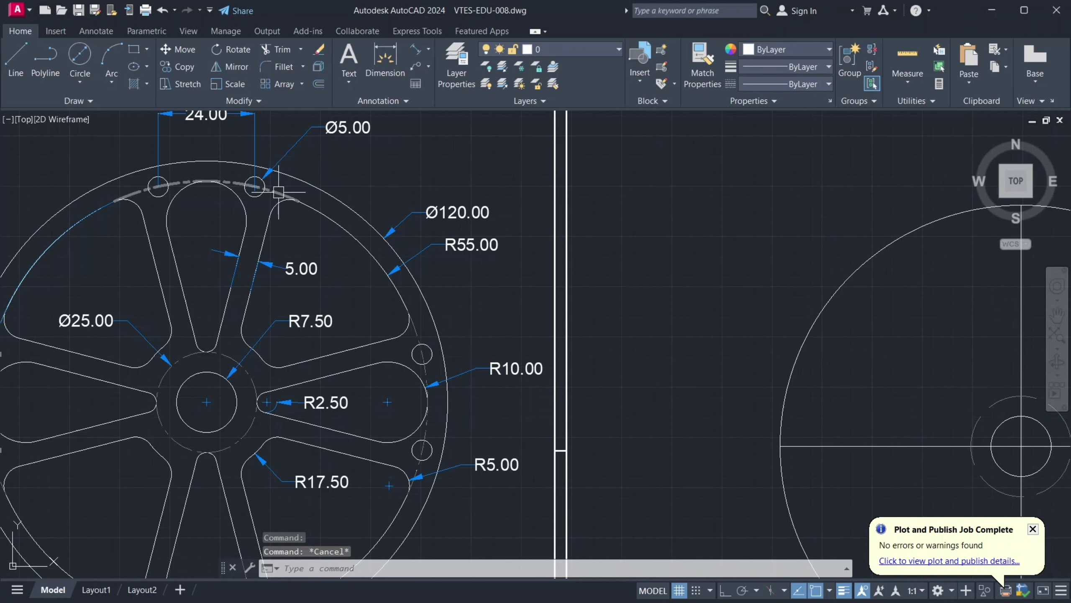
left_click(280, 194)
mouse_move(222, 246)
middle_mouse_down()
mouse_move(212, 275)
mouse_move(365, 235)
middle_mouse_up()
scroll(105, 304, "down", 2)
middle_click_drag(577, 328, 540, 302)
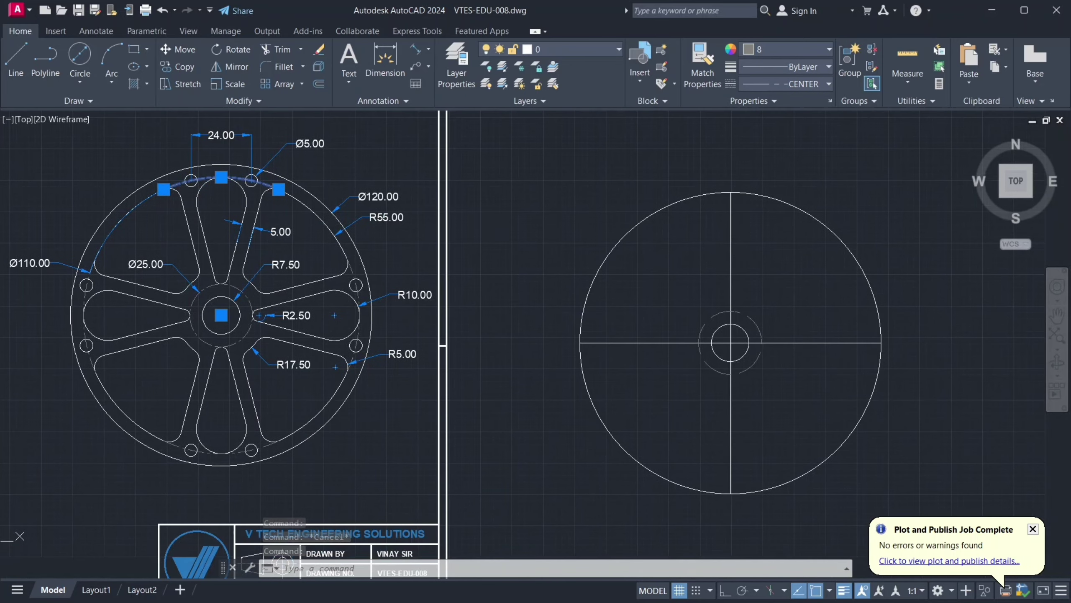
mouse_move(665, 381)
middle_mouse_down()
mouse_move(683, 389)
mouse_move(672, 388)
middle_mouse_up()
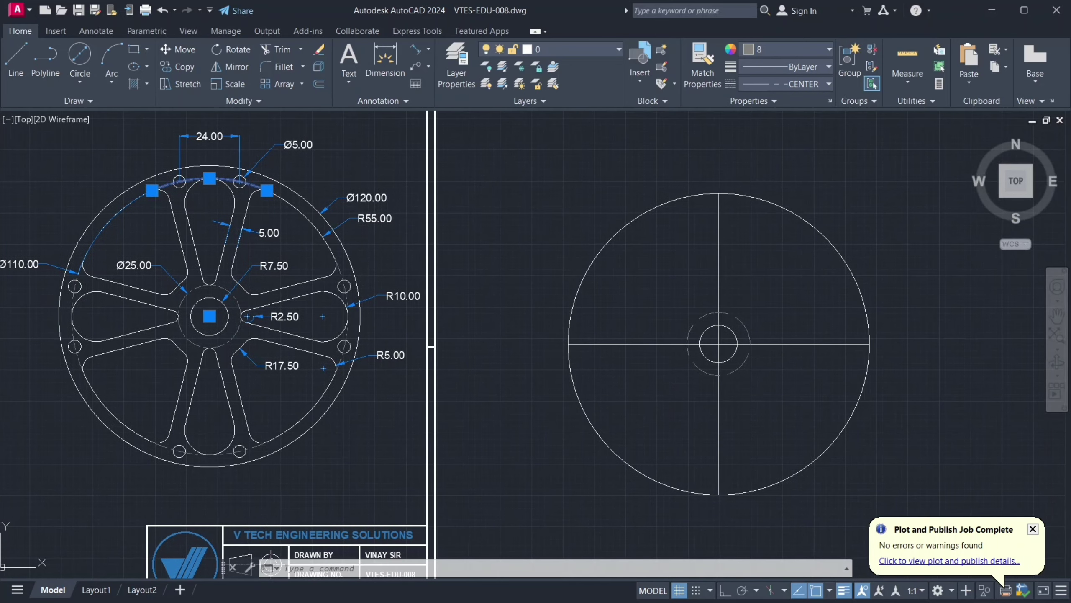
key("Escape")
- Draw a Ø110 circle centred on the new wheel's centre
type("c")
key("Return")
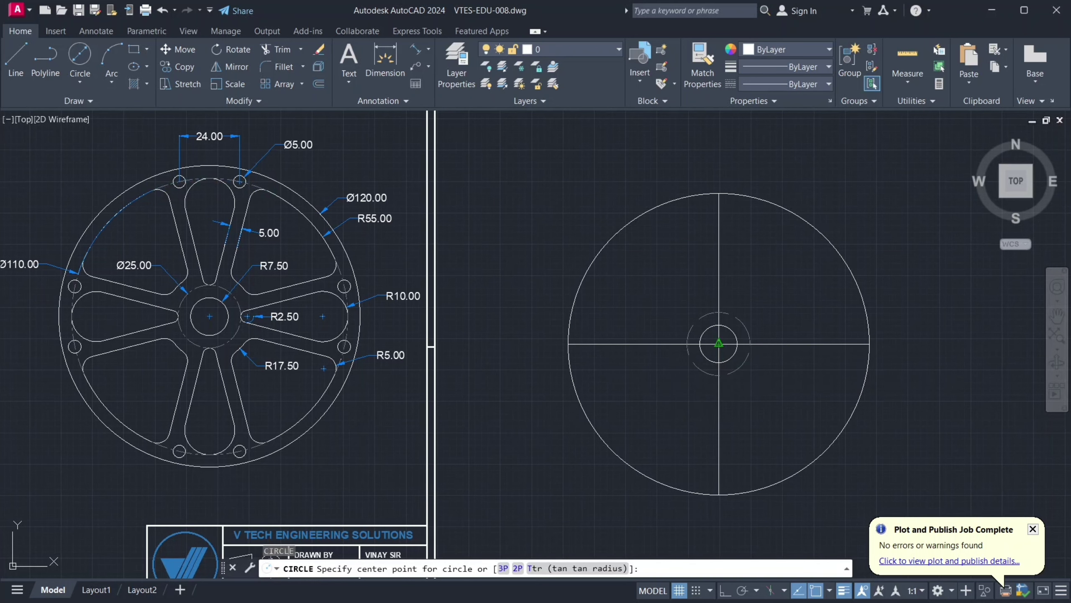
left_click(719, 344)
type("d")
key("Return")
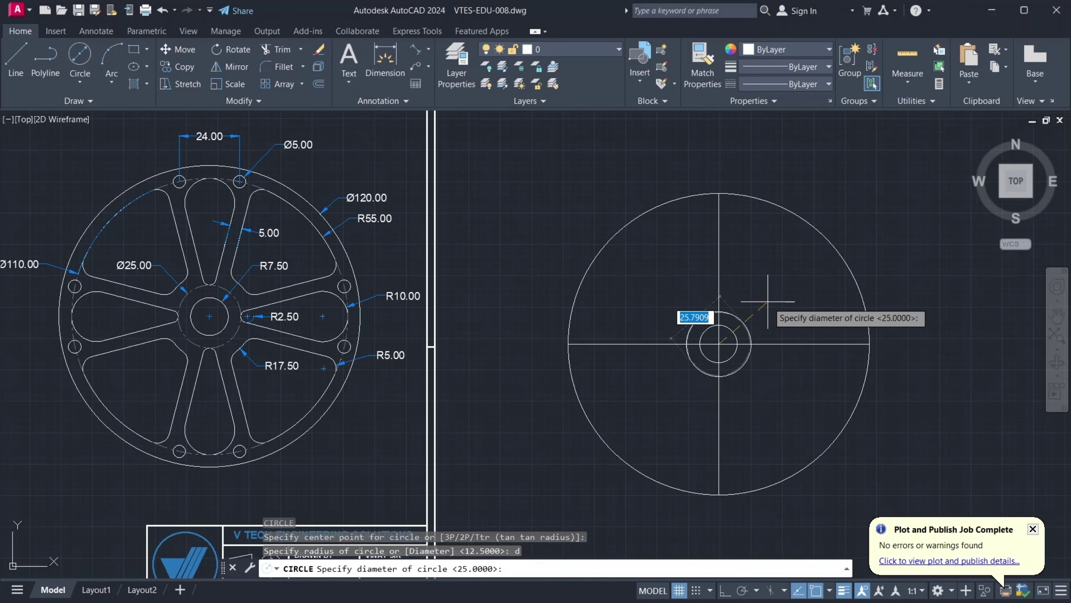
type("110")
key("Return")
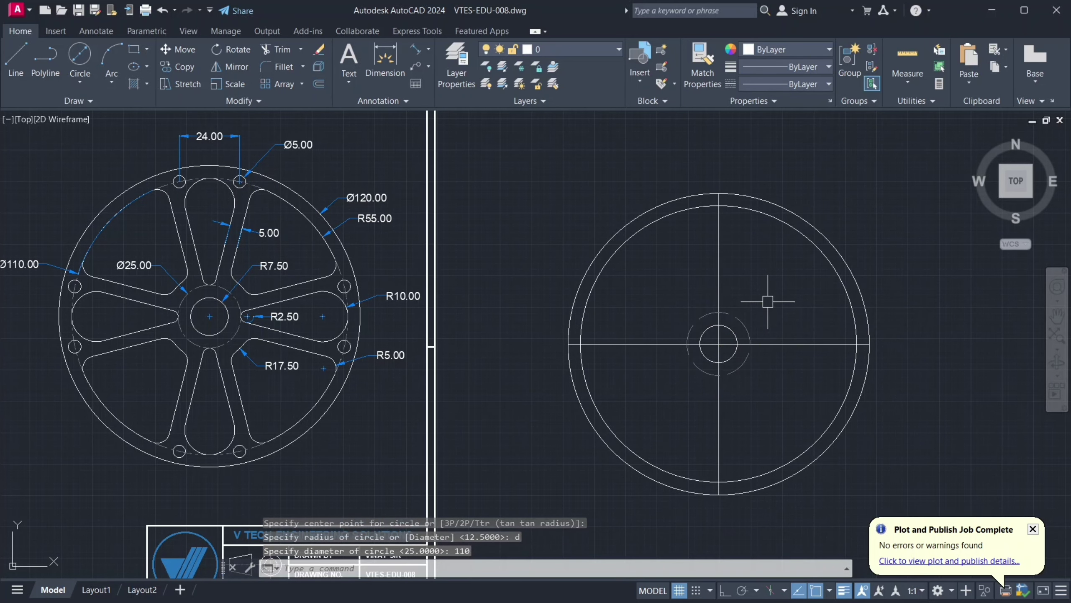
- Match the Ø110 circle and both centre lines to the dashed Ø25 hub circle's style
type("ma")
key("Return")
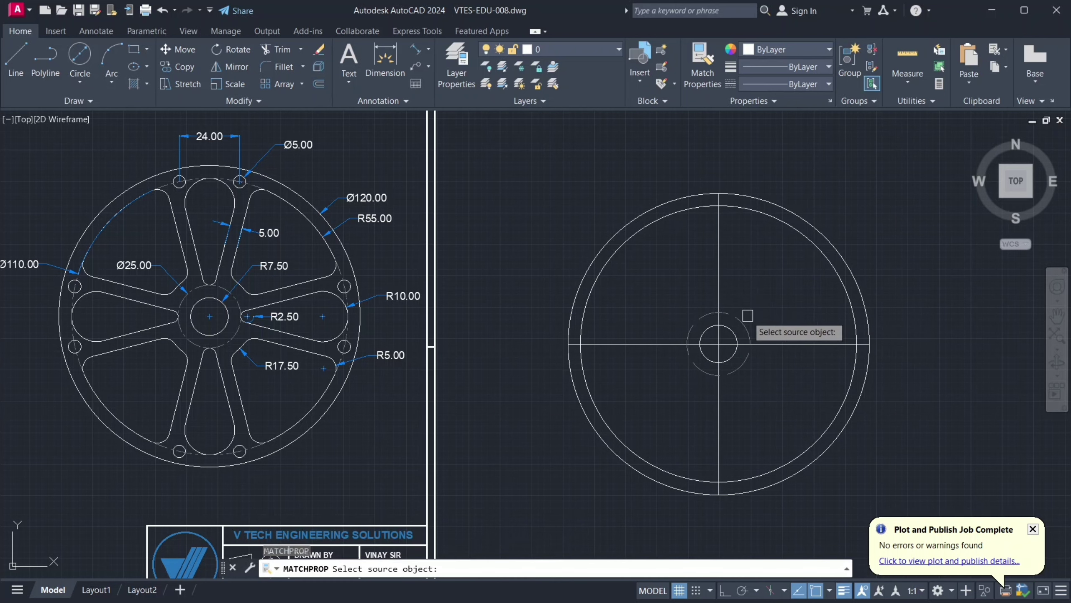
left_click(745, 324)
left_click(777, 219)
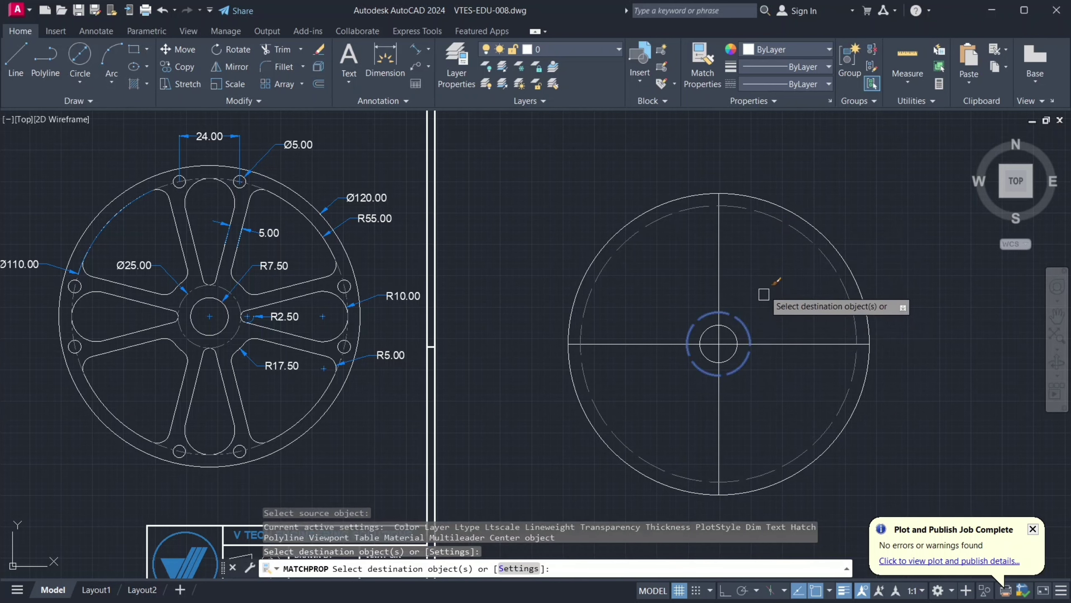
left_click(719, 249)
left_click(803, 341)
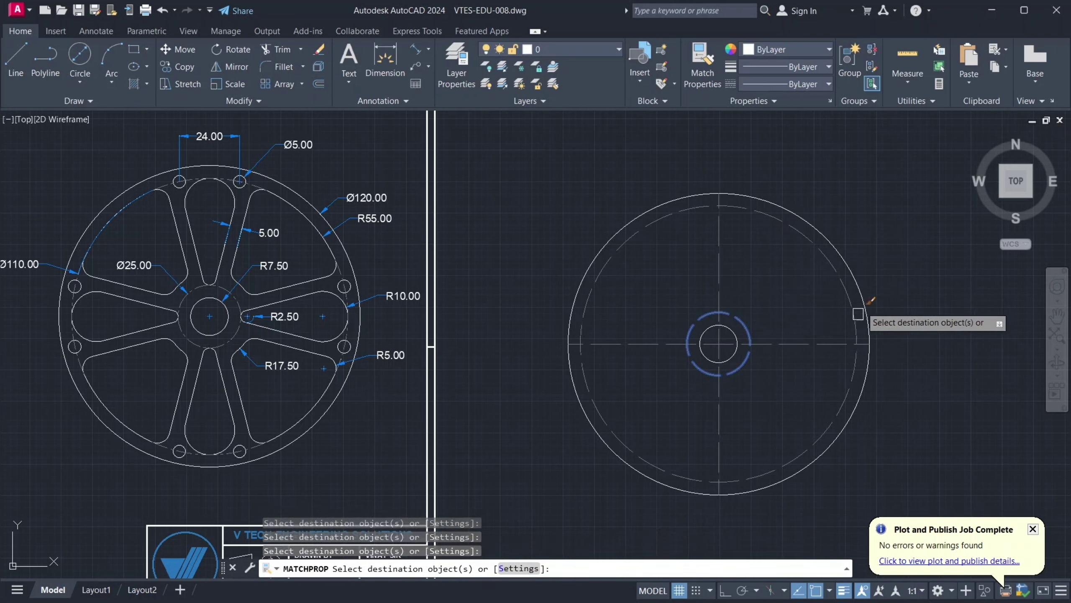
key("Escape")
- Window-select all of the copied wheel's objects for moving
left_click(902, 204)
left_click(553, 485)
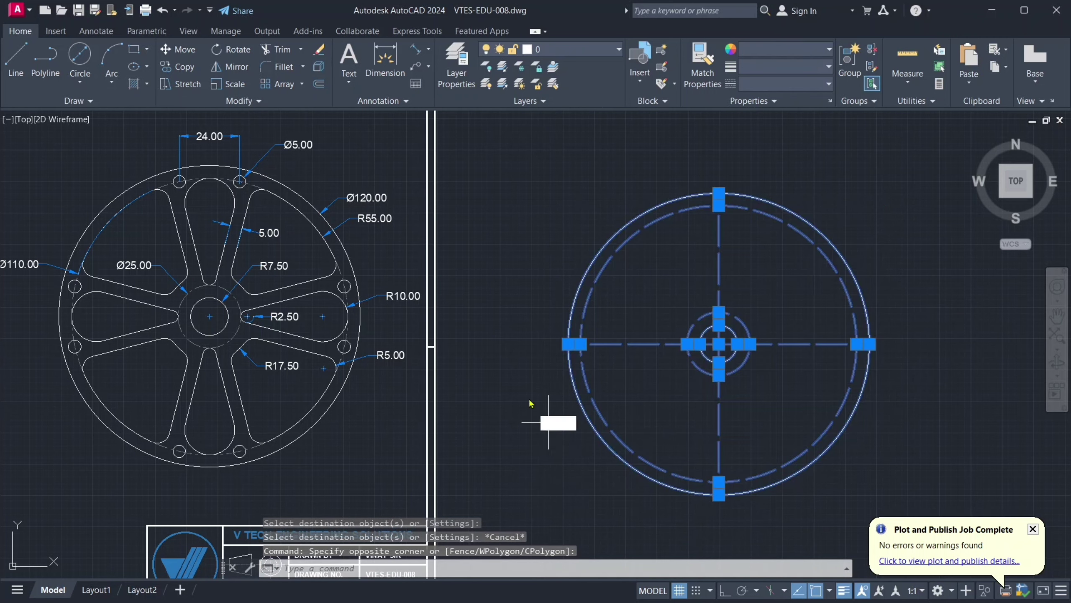
type("m")
key("Return")
- Move the copied wheel up and left so its centre is level with the reference's
left_click(591, 184)
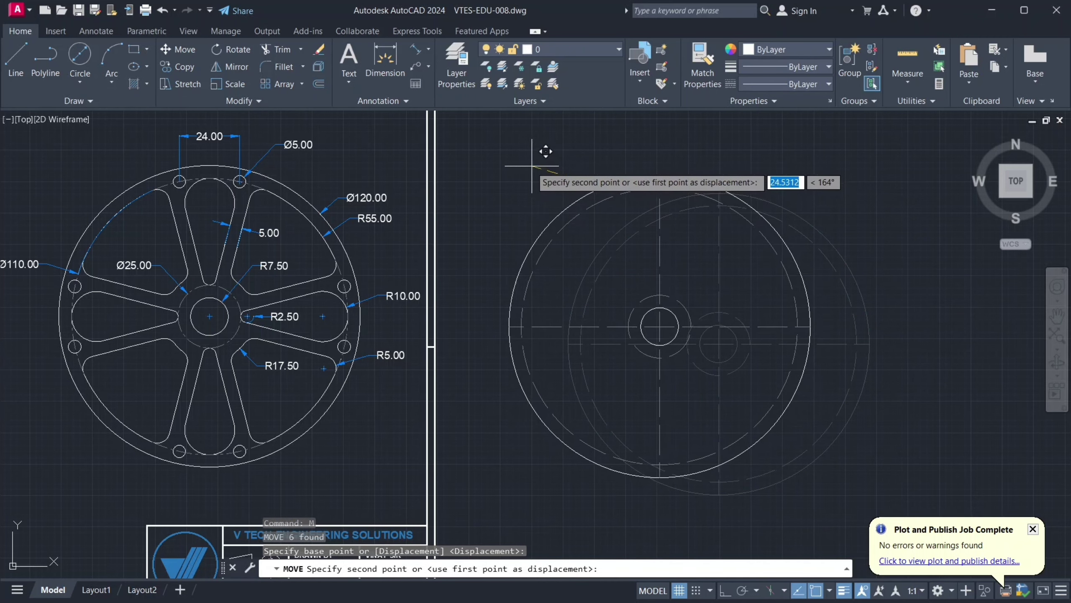
left_click(504, 152)
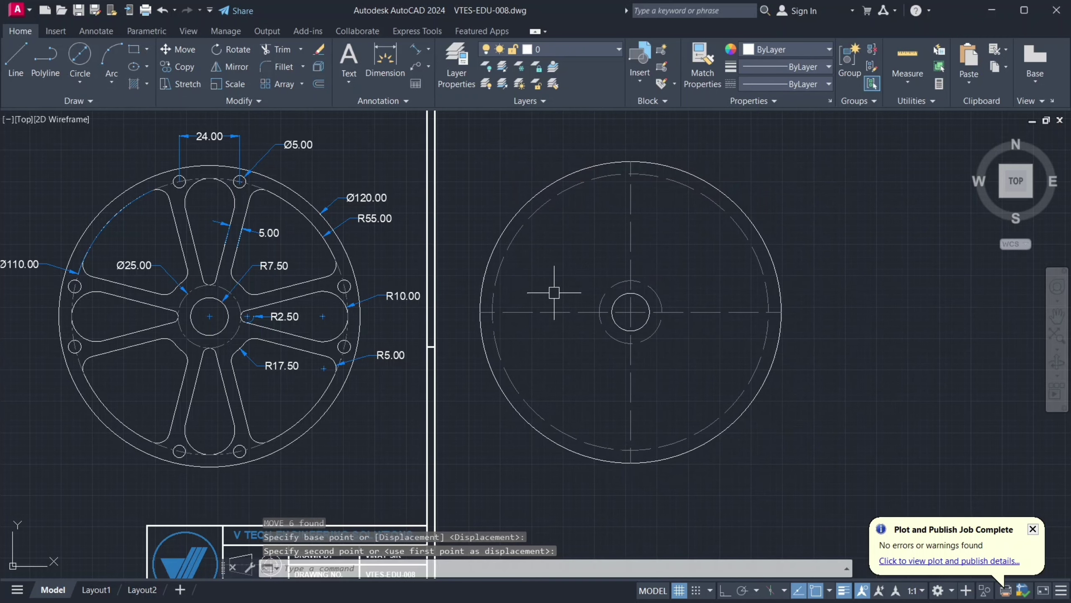
mouse_move(555, 289)
middle_mouse_down()
mouse_move(617, 310)
mouse_move(662, 304)
middle_mouse_up()
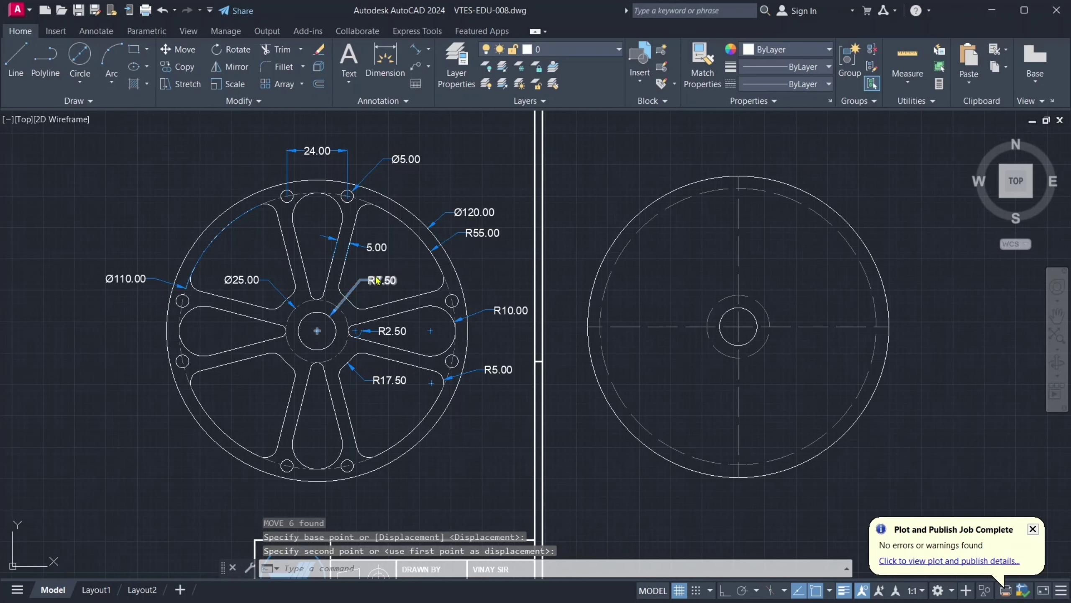
right_click(375, 275)
left_click(427, 401)
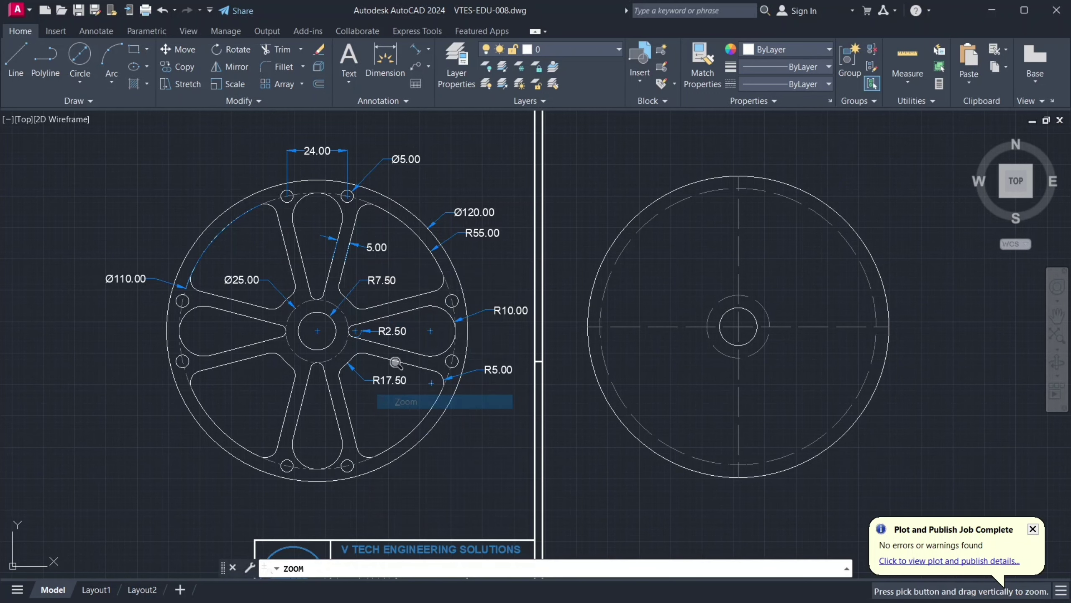
left_click_drag(319, 304, 263, 255)
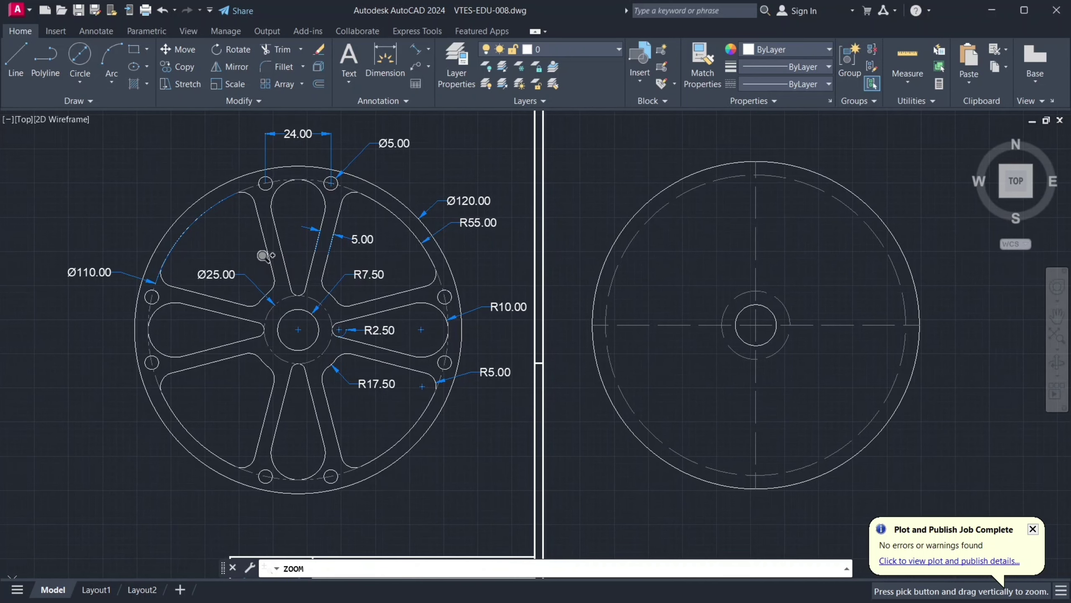
right_click(584, 227)
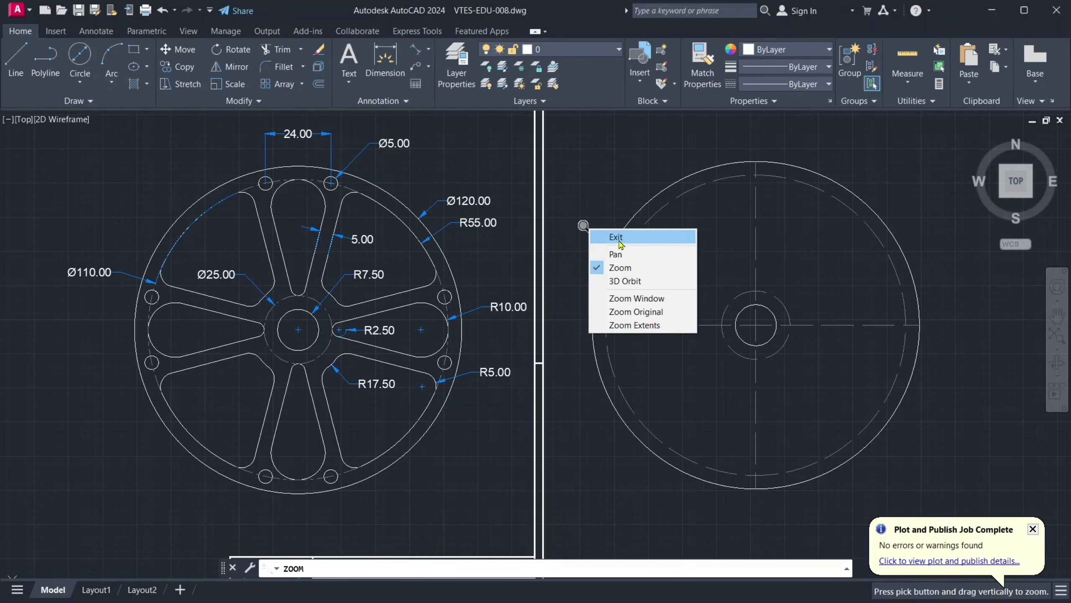
left_click(603, 236)
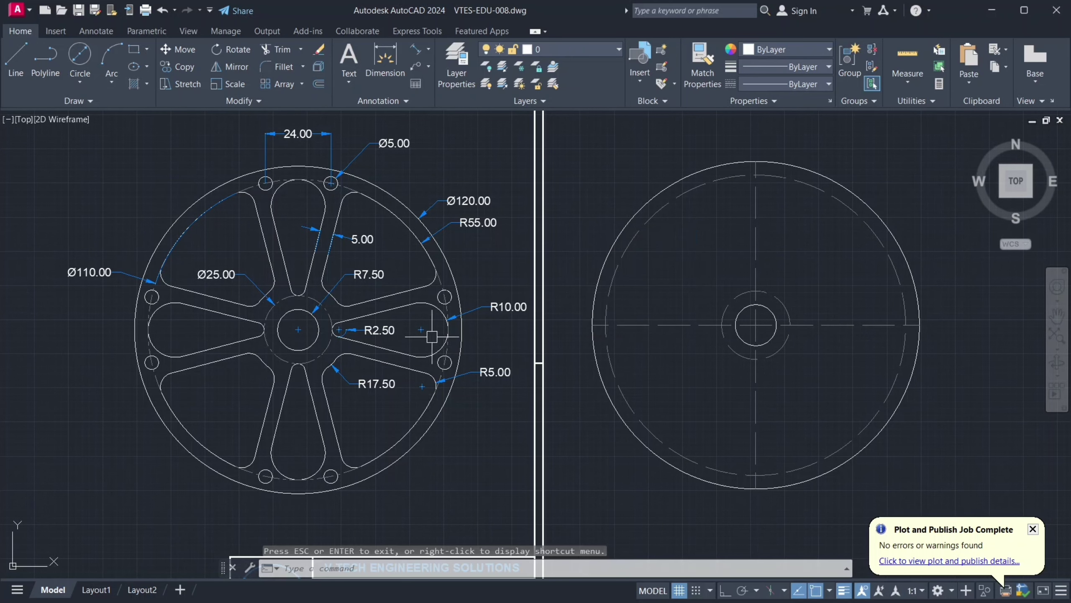
- Inspect the reference wheel's spokes, hub and slots, then frame both wheels
scroll(302, 297, "up", 2)
left_click(300, 293)
key("Escape")
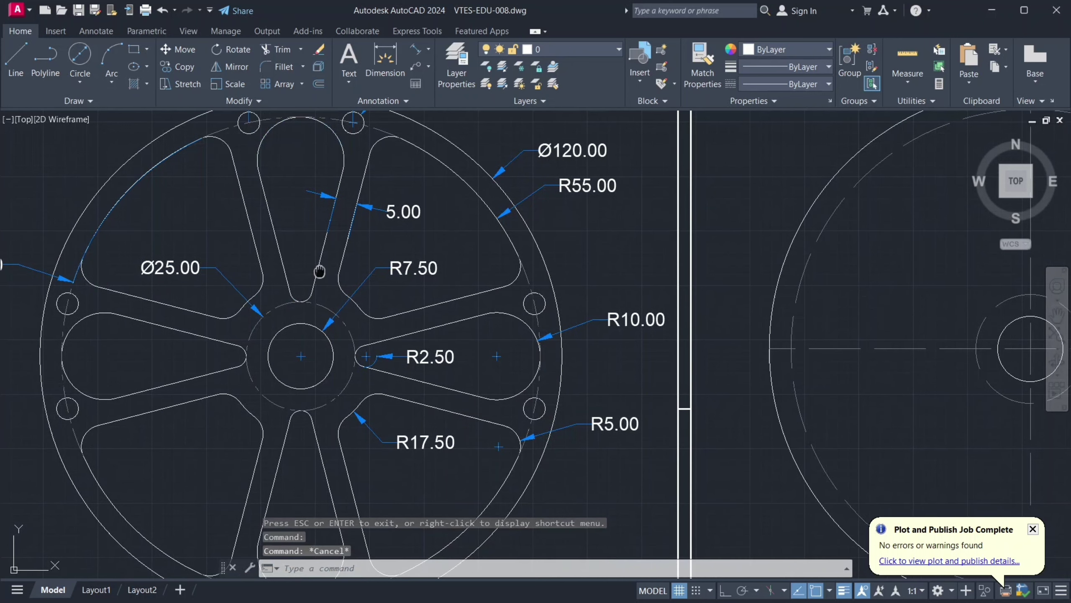
middle_click_drag(318, 270, 325, 302)
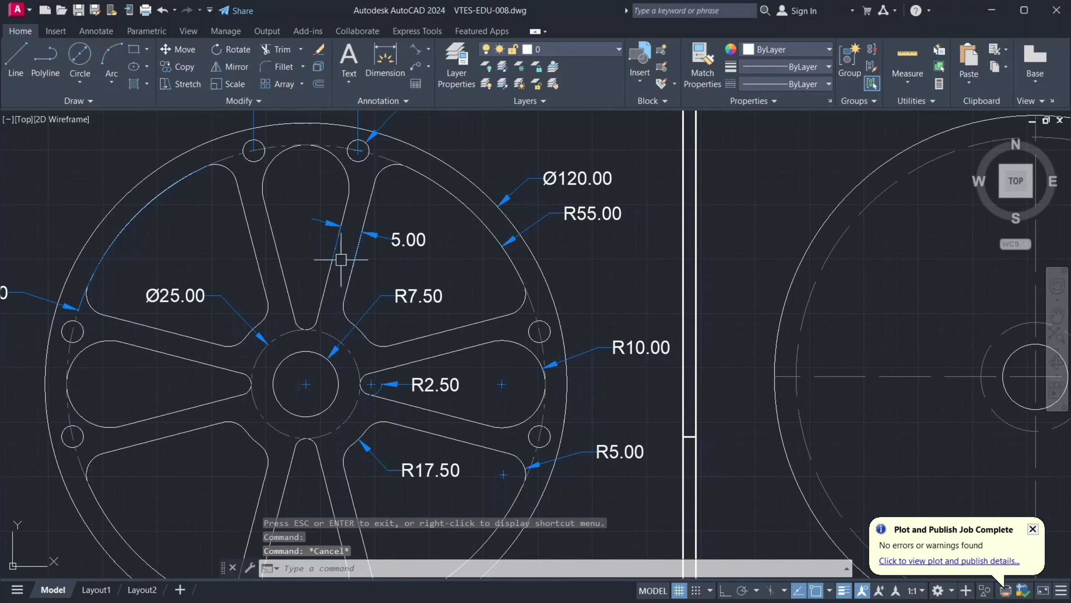
middle_click_drag(352, 259, 308, 209)
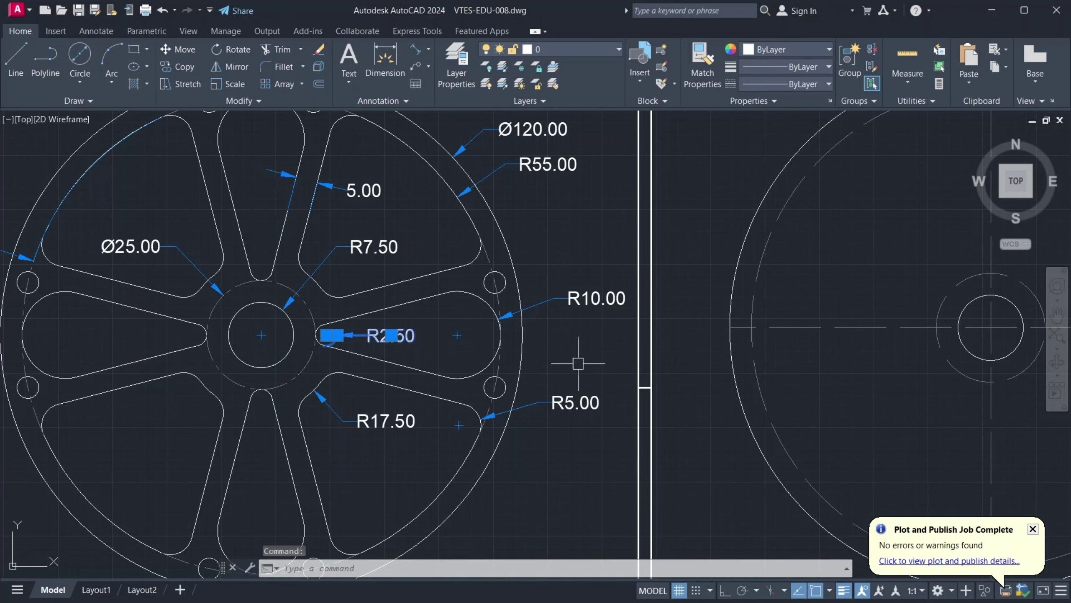
key("Escape")
key("Escape")
key("Escape")
scroll(540, 378, "down", 1)
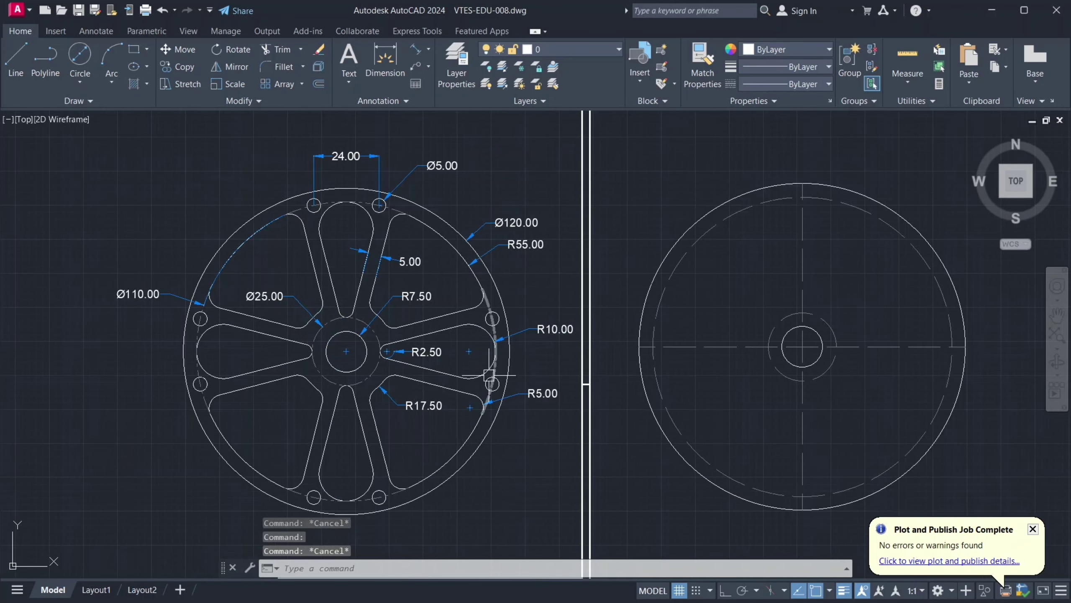
scroll(638, 349, "down", 1)
middle_click_drag(684, 344, 626, 342)
- Draw an R10 circle centred on the dashed Ø110 circle's top quadrant
type("c")
key("Return")
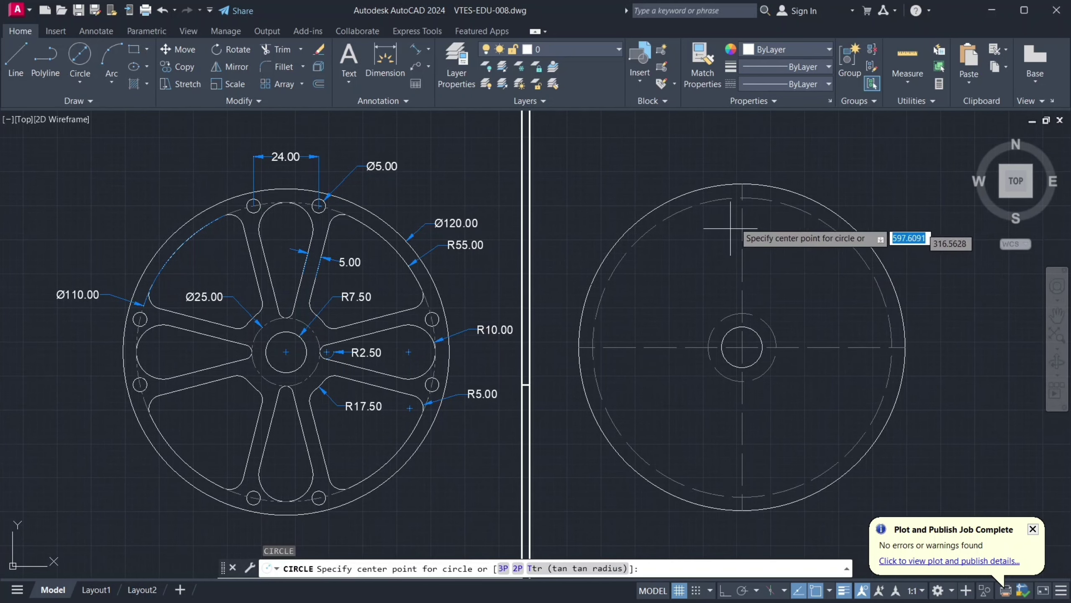
left_click(742, 197)
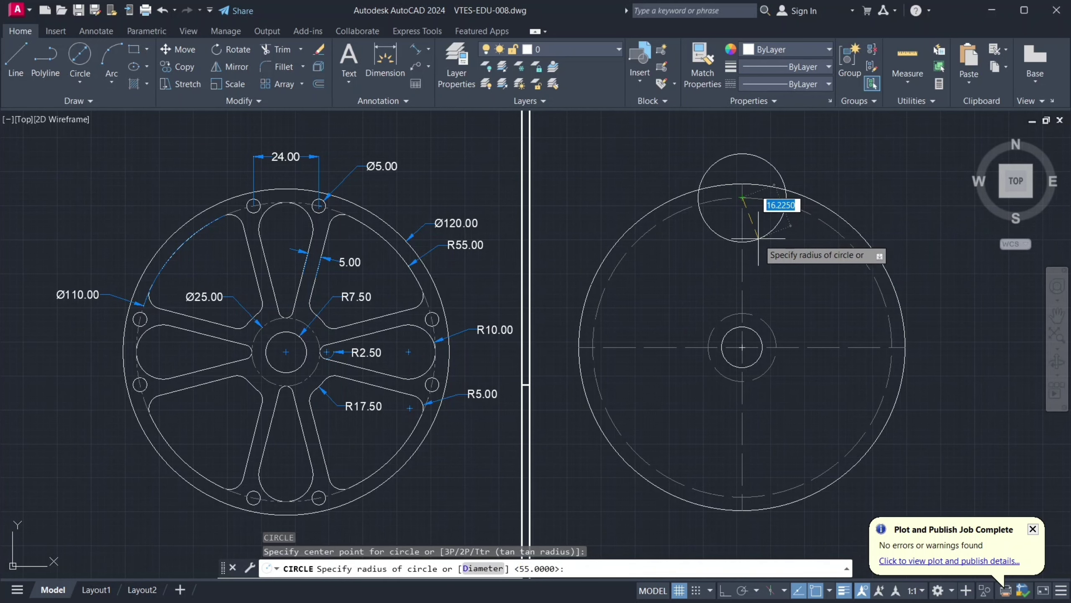
type("10")
key("Return")
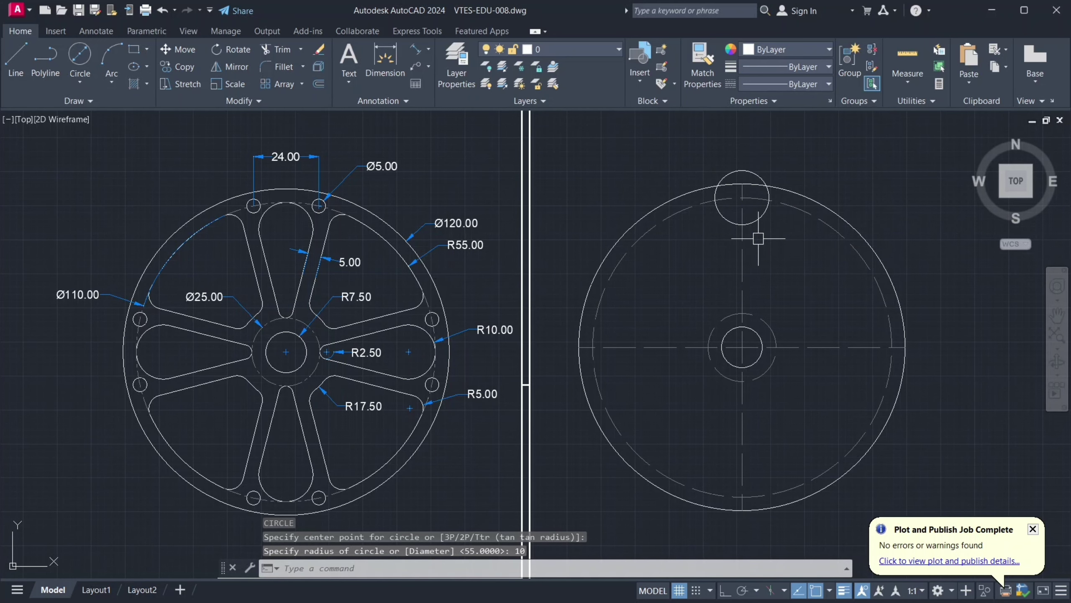
- Move the R10 circle 10 units straight down along the vertical centre line
type("m")
key("Return")
scroll(758, 177, "up", 2)
left_click(755, 182)
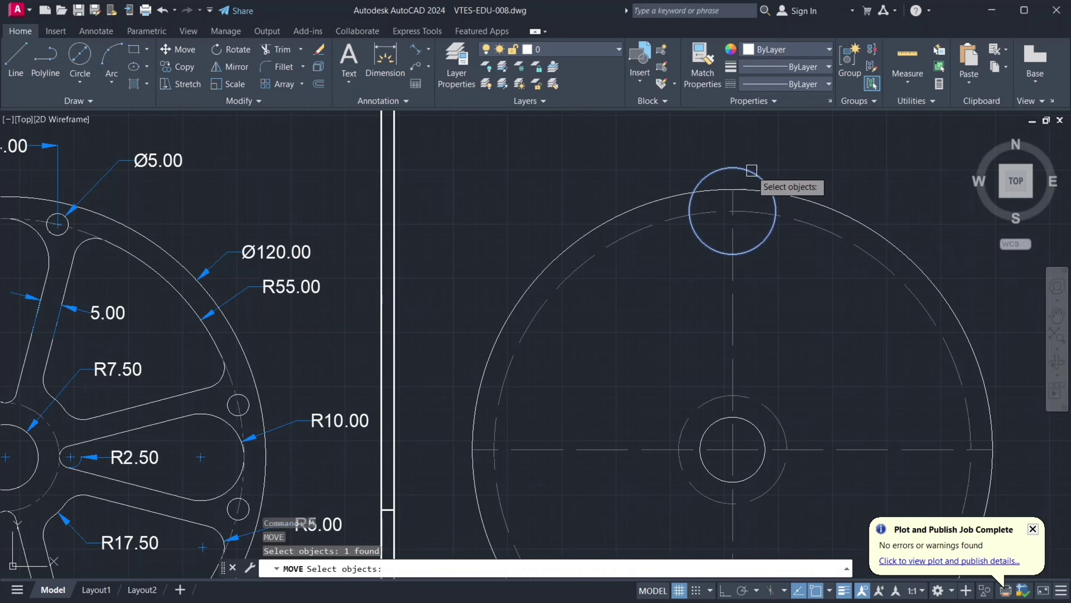
key("Return")
left_click(734, 168)
scroll(736, 190, "up", 2)
scroll(736, 175, "up", 1)
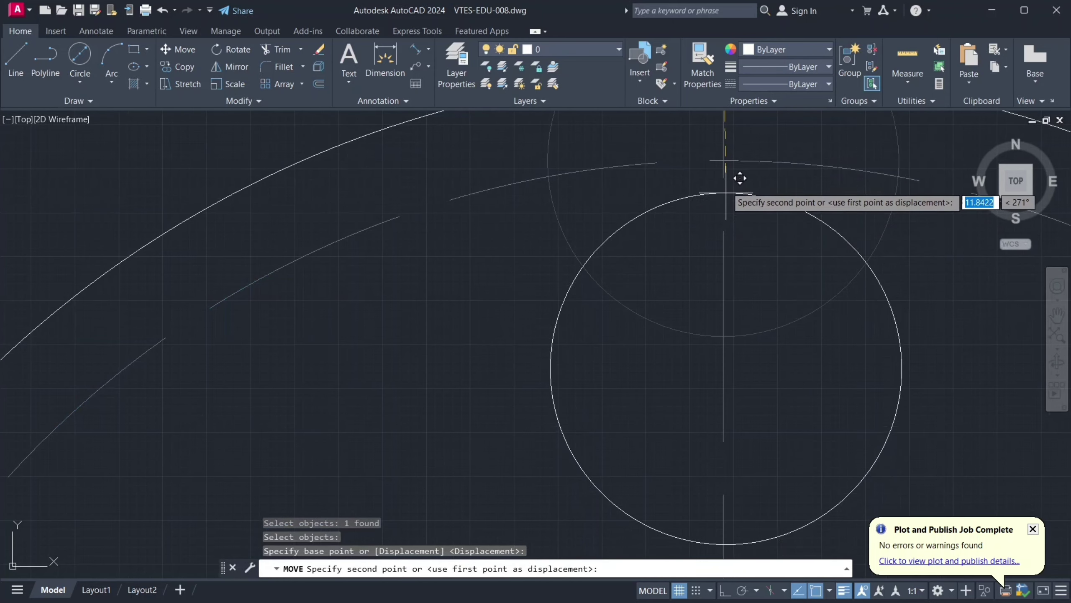
scroll(727, 156, "up", 1)
key("Return")
scroll(737, 145, "down", 3)
scroll(689, 306, "down", 2)
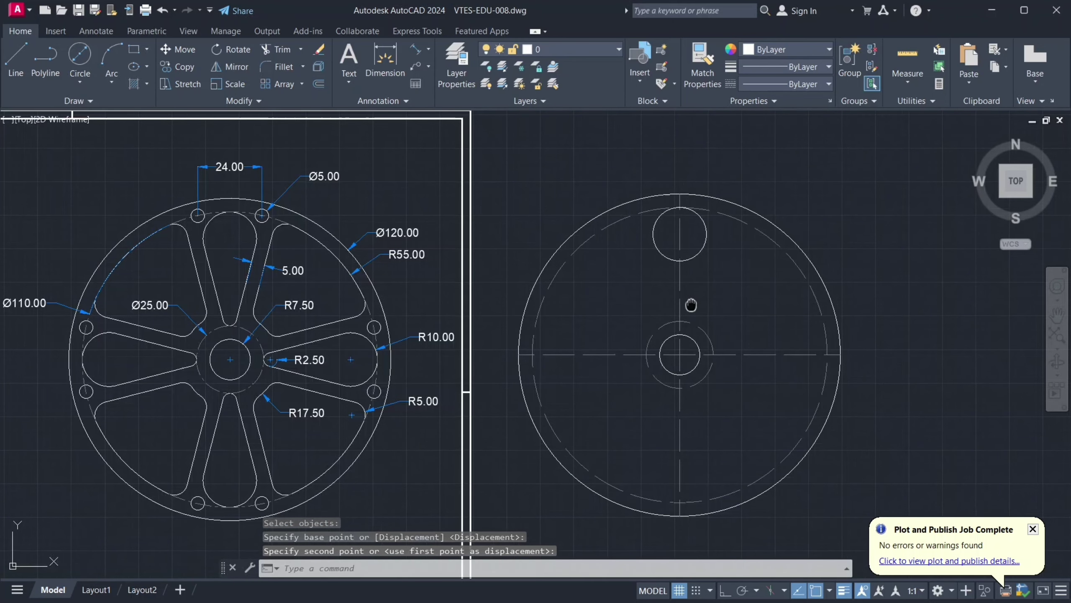
scroll(685, 317, "up", 1)
- Draw a radius 2.5 circle at the wheel centre
scroll(683, 329, "up", 2)
type("c")
key("Return")
scroll(672, 320, "up", 2)
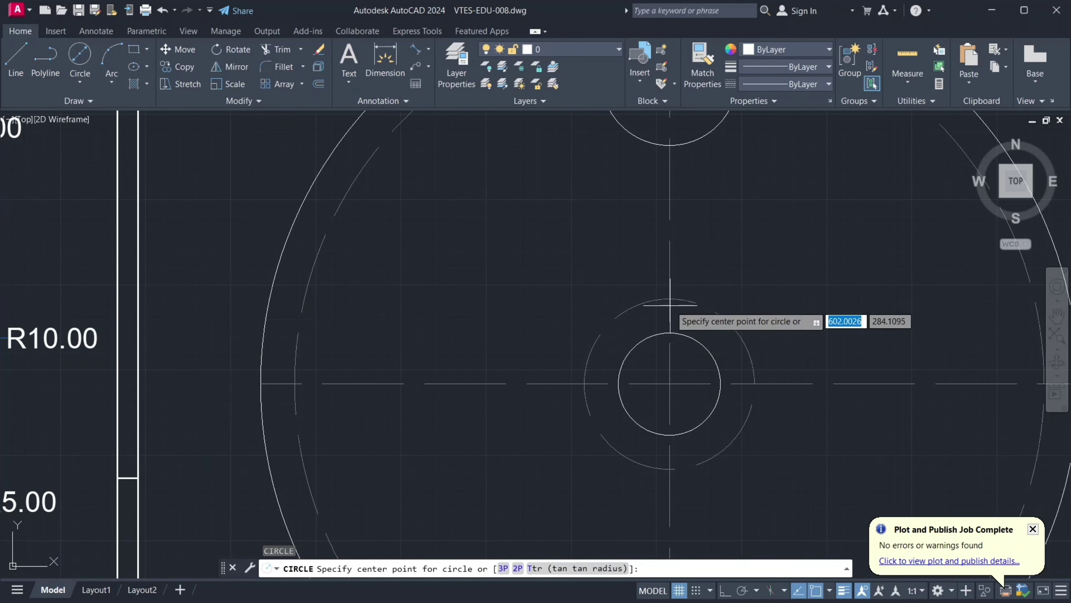
left_click(670, 298)
type("2.5")
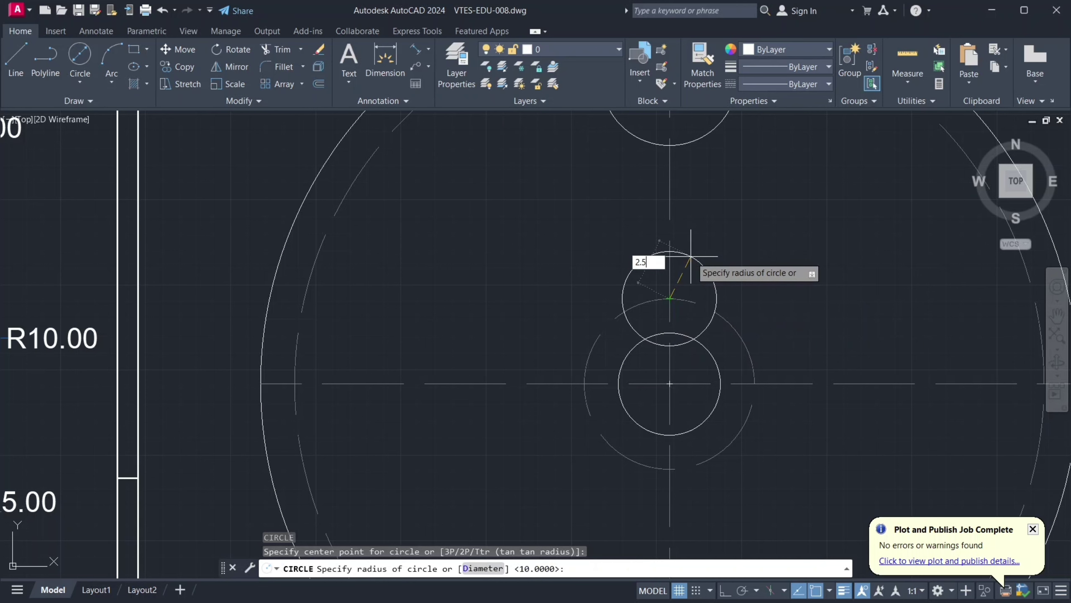
key("Return")
- Move the small circle by its bottom quadrant onto the inner arc, then pan to the reference wheel
type("m")
key("Return")
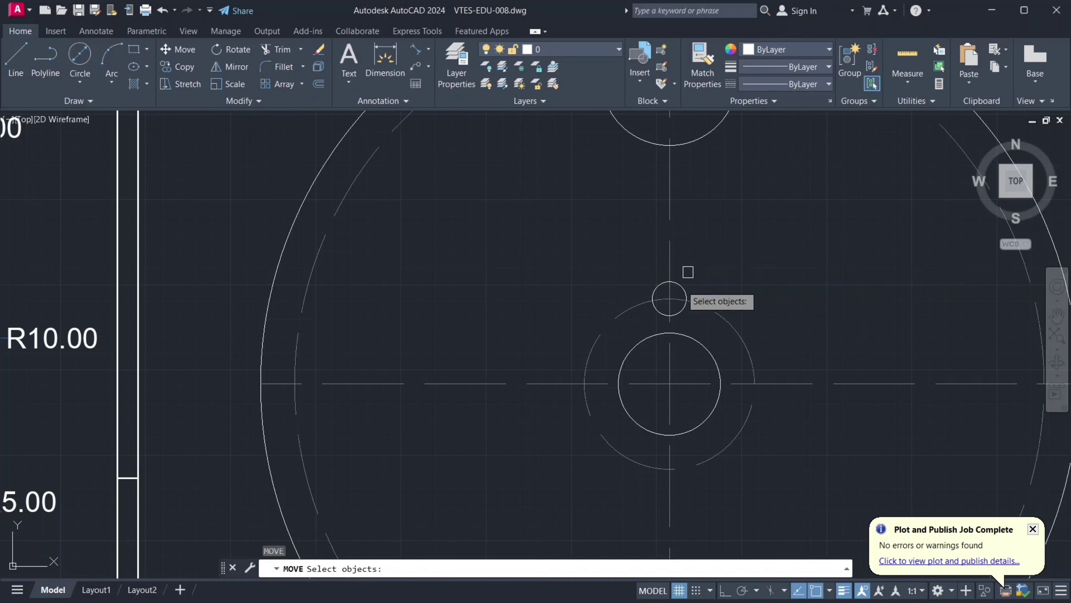
scroll(682, 287, "up", 2)
left_click(685, 292)
key("Return")
scroll(665, 332, "up", 2)
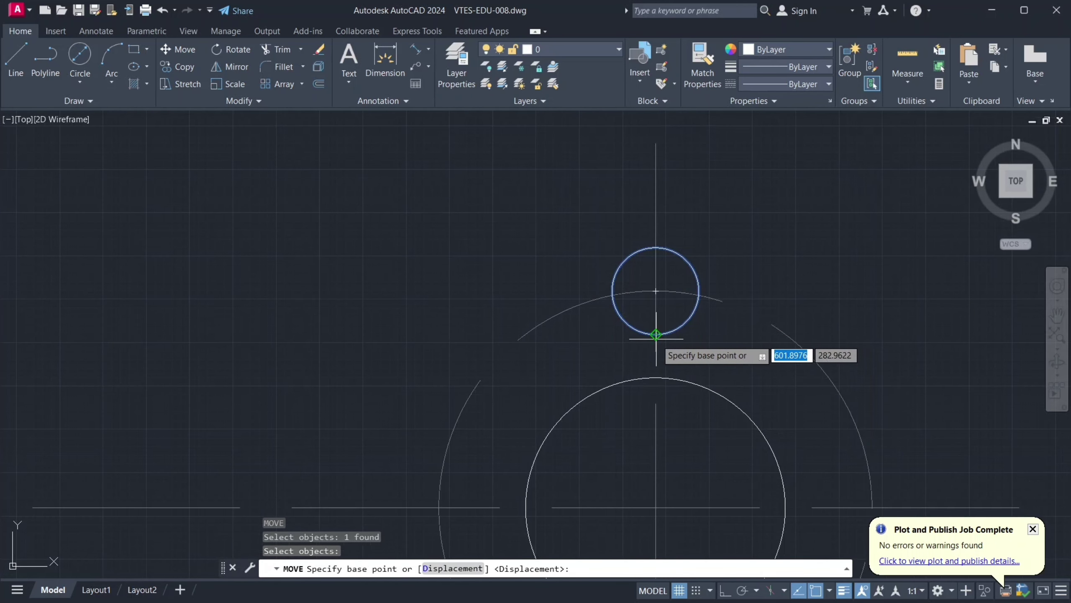
left_click(656, 335)
left_click(656, 291)
scroll(655, 291, "down", 5)
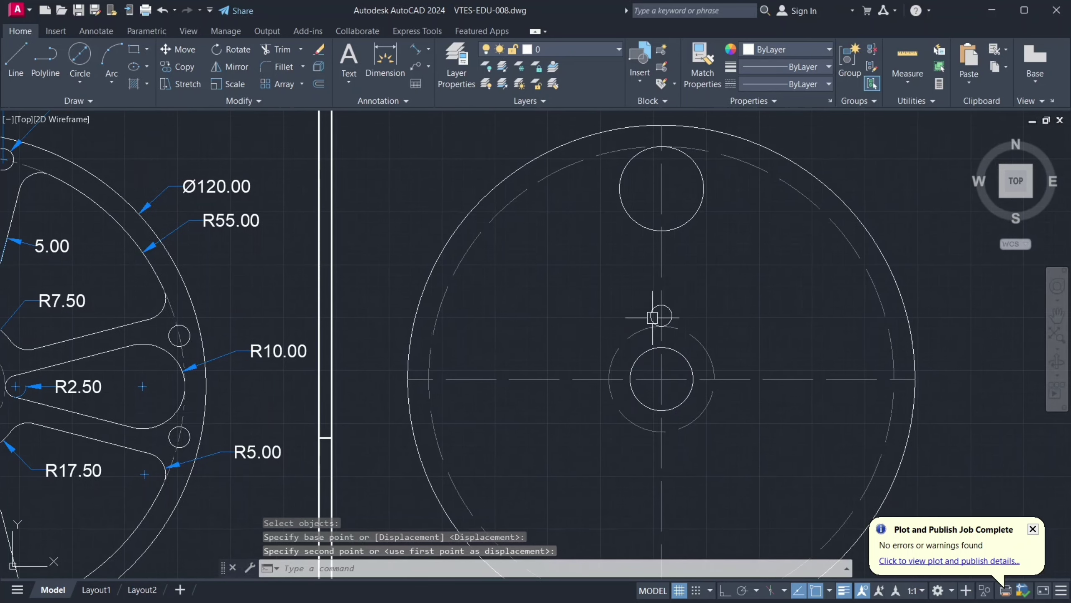
middle_click_drag(199, 266, 373, 319)
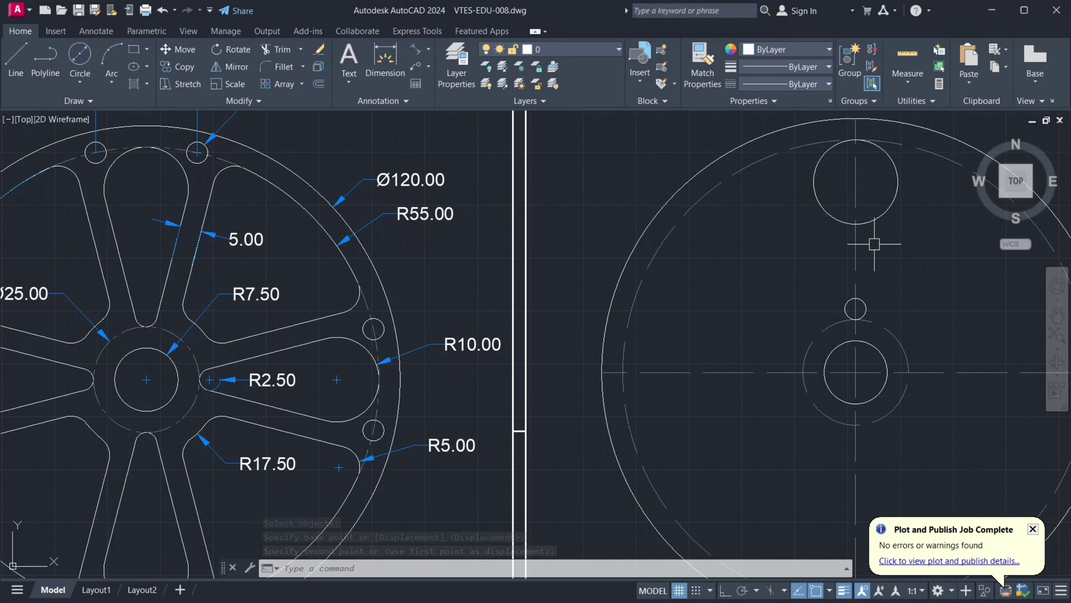
- Start a line tangent to the large upper circle, with Ortho toggled via F8
type("l")
key("Return")
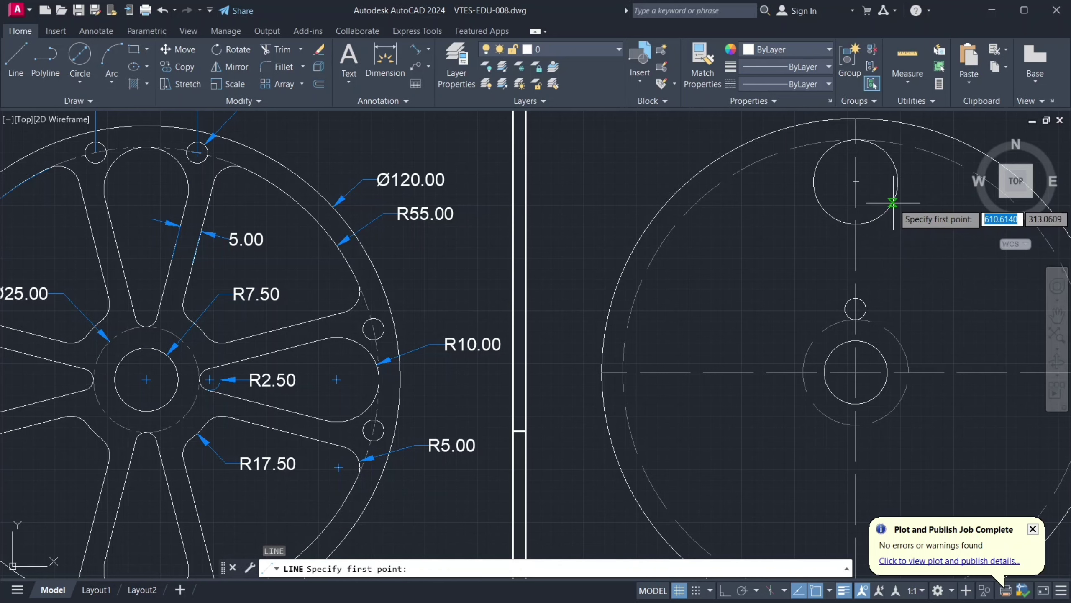
right_click(893, 203, "shift")
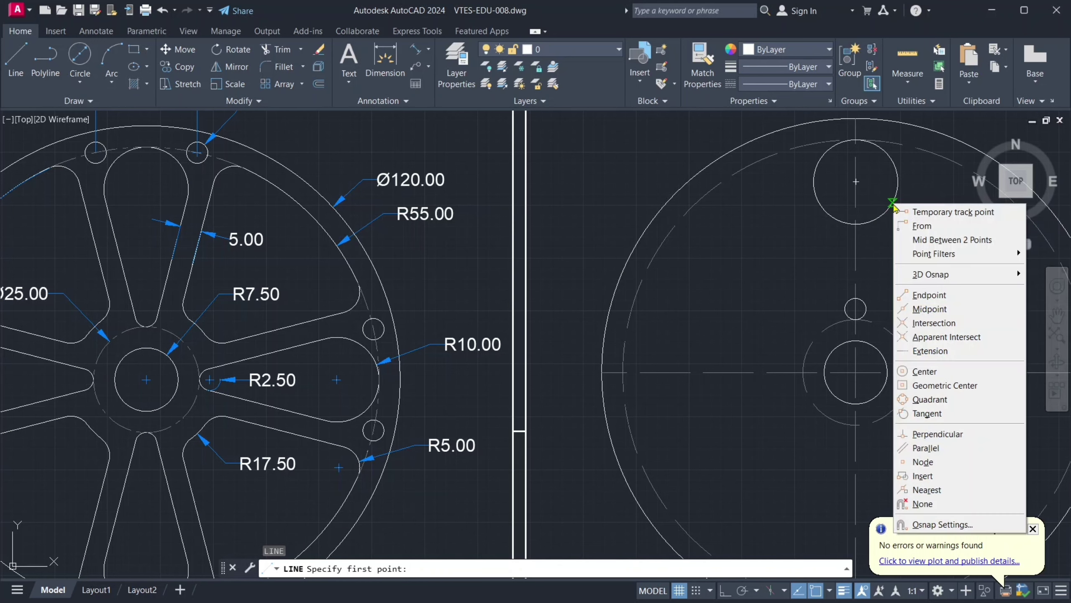
left_click(935, 413)
left_click(894, 200)
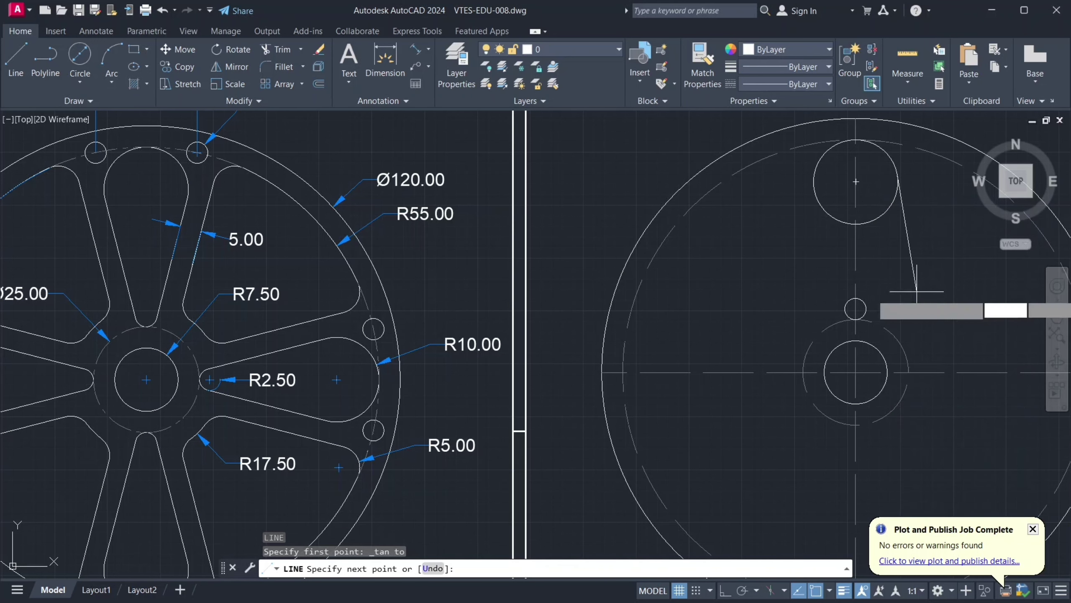
key("F8")
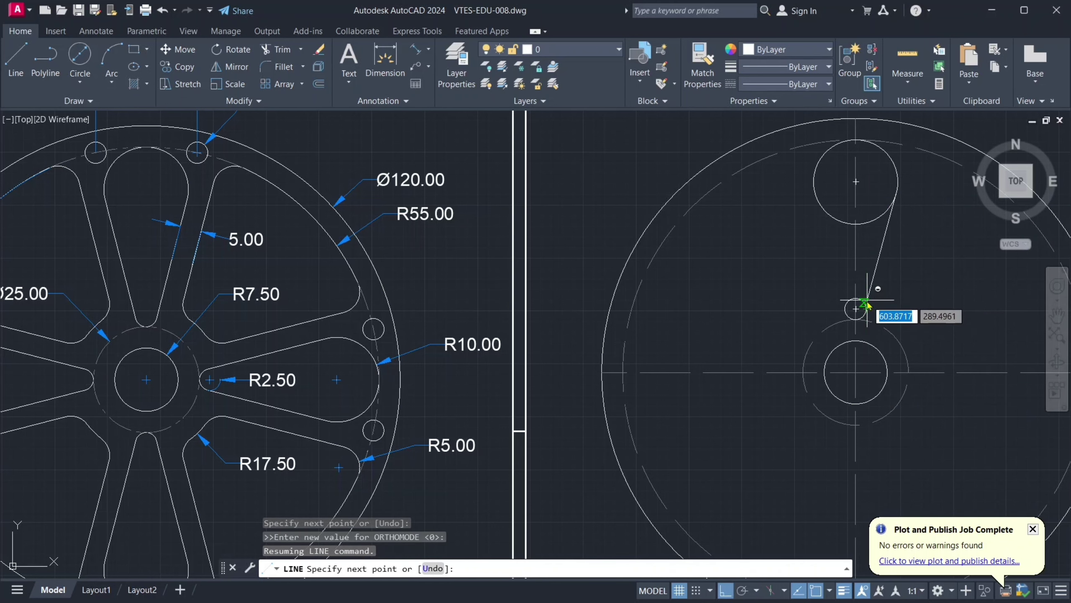
- End the line tangent to the small circle and select the finished tangent line
right_click(864, 304, "shift")
left_click(907, 458)
scroll(867, 314, "up", 3)
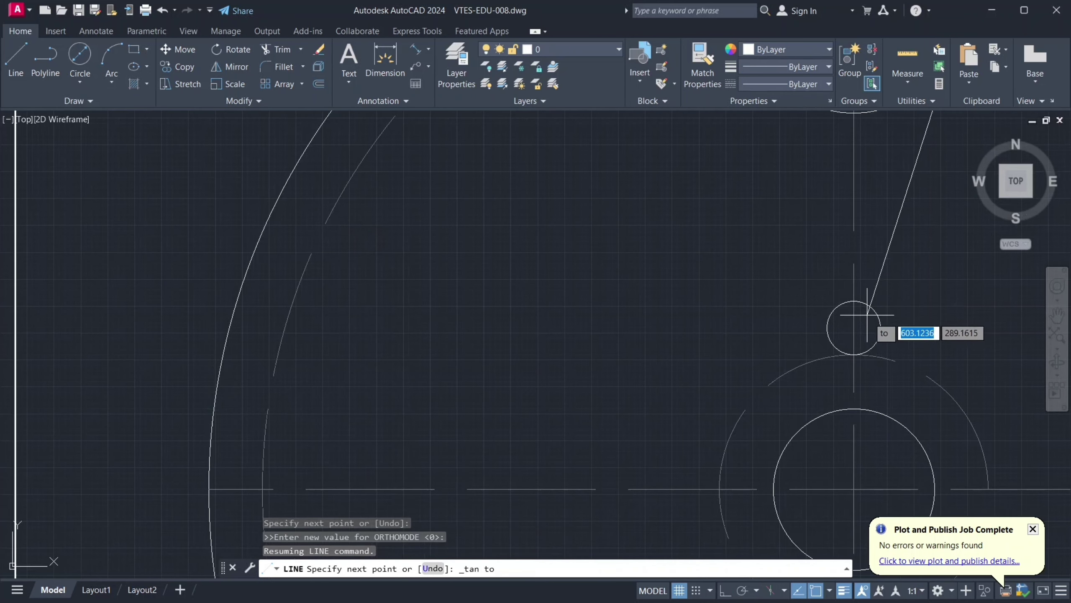
left_click(868, 314)
scroll(764, 346, "down", 3)
key("Escape")
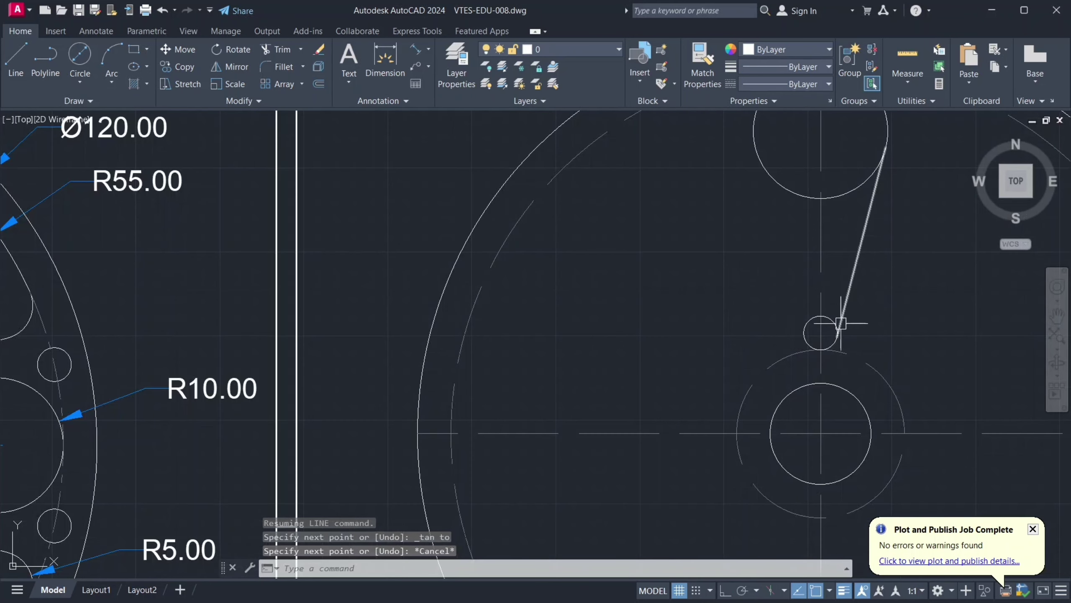
scroll(841, 323, "down", 2)
left_click(841, 270)
type("m")
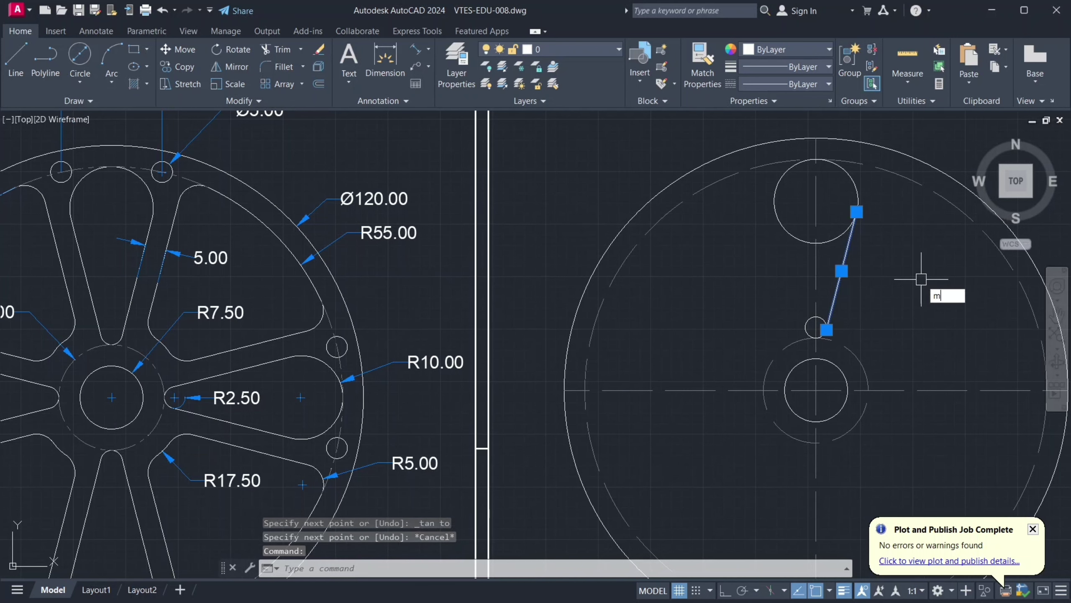
- Mirror the tangent line about the vertical centerline, keeping the original
type("i")
key("Return")
left_click(816, 243)
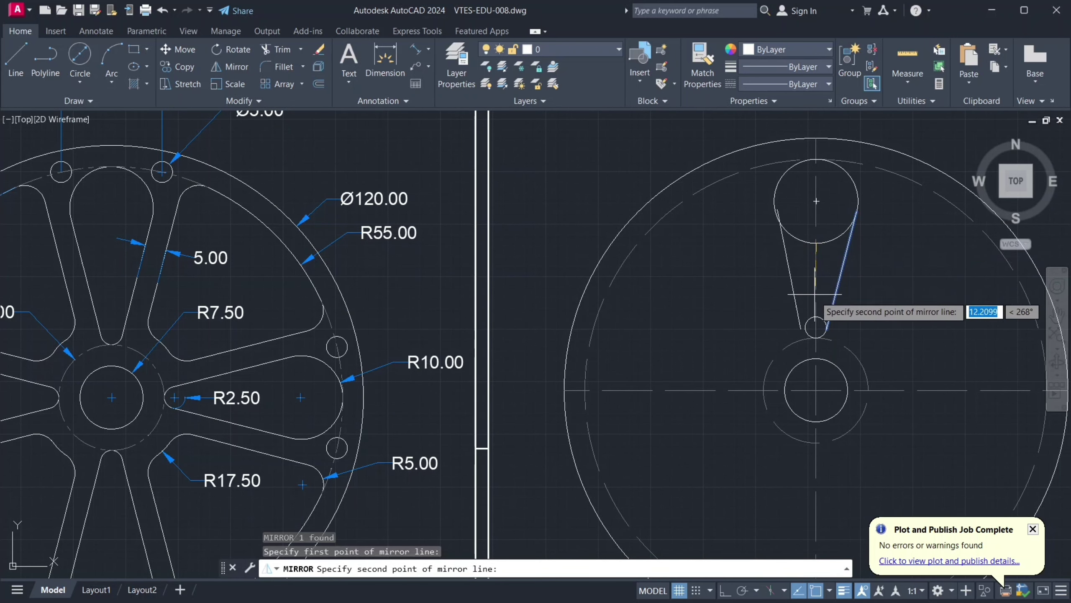
left_click(816, 328)
left_click(841, 363)
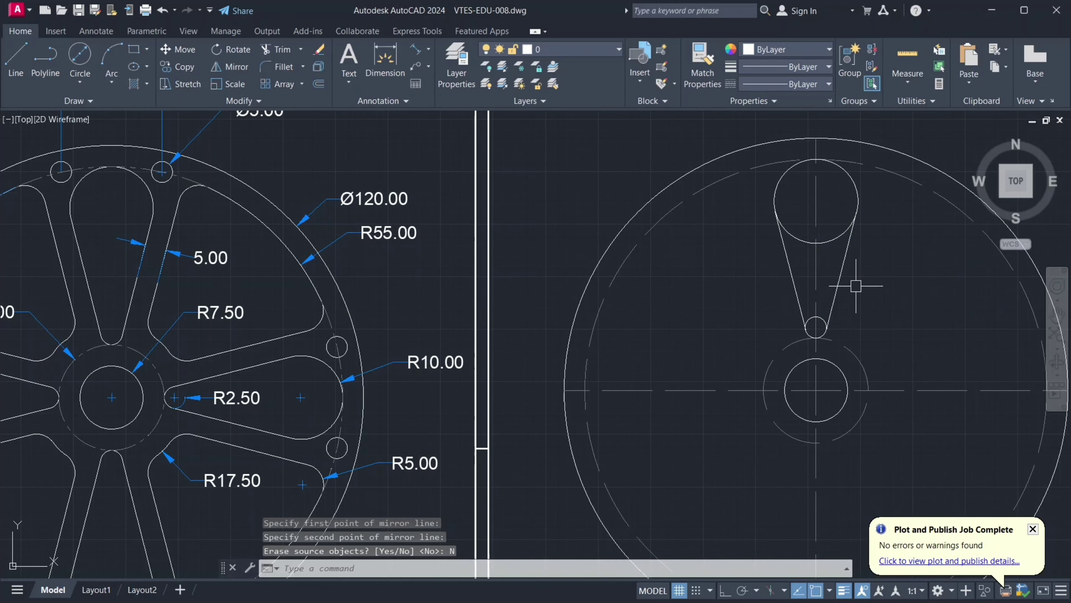
- Trim away the inner circle arcs inside the slot
type("r")
key("Return")
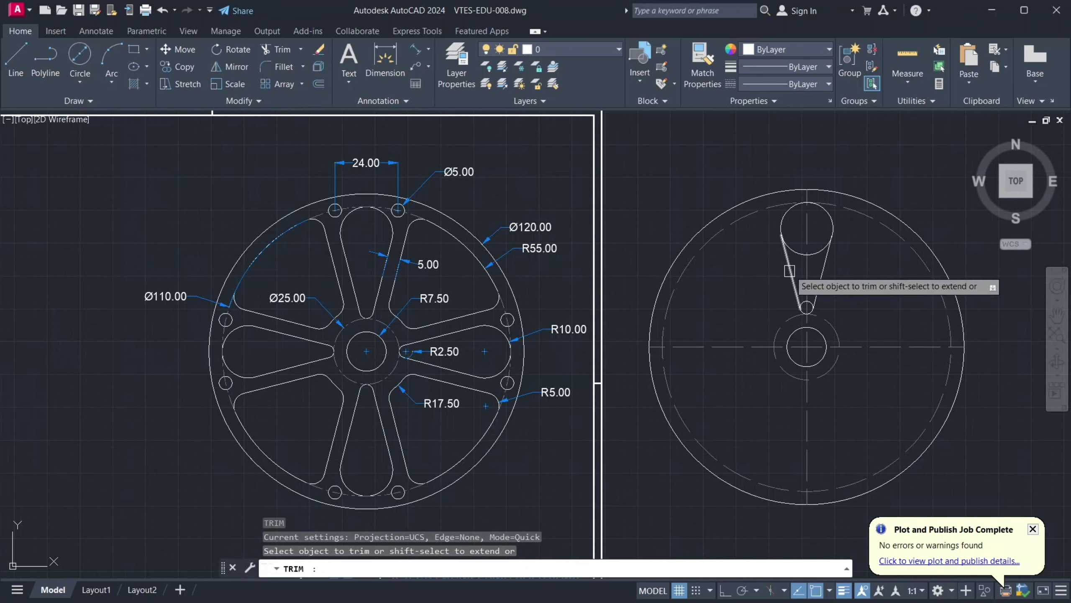
scroll(801, 255, "up", 2)
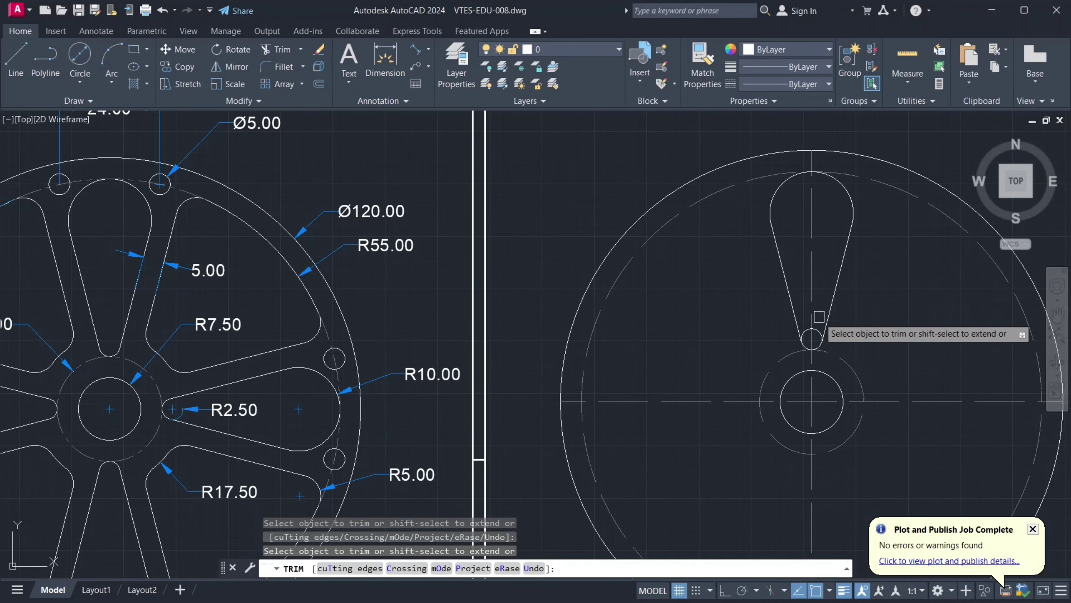
scroll(821, 329, "up", 3)
scroll(788, 336, "down", 3)
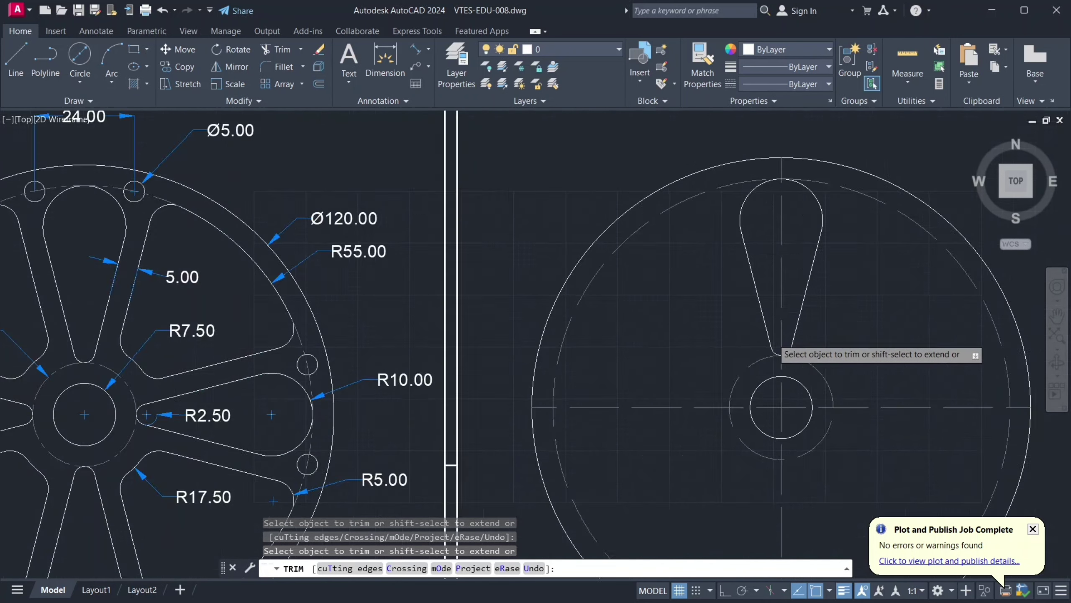
scroll(788, 336, "down", 2)
right_click(814, 279)
left_click(835, 288)
- Window-select the slot pieces and join them into one closed outline
left_click(743, 202)
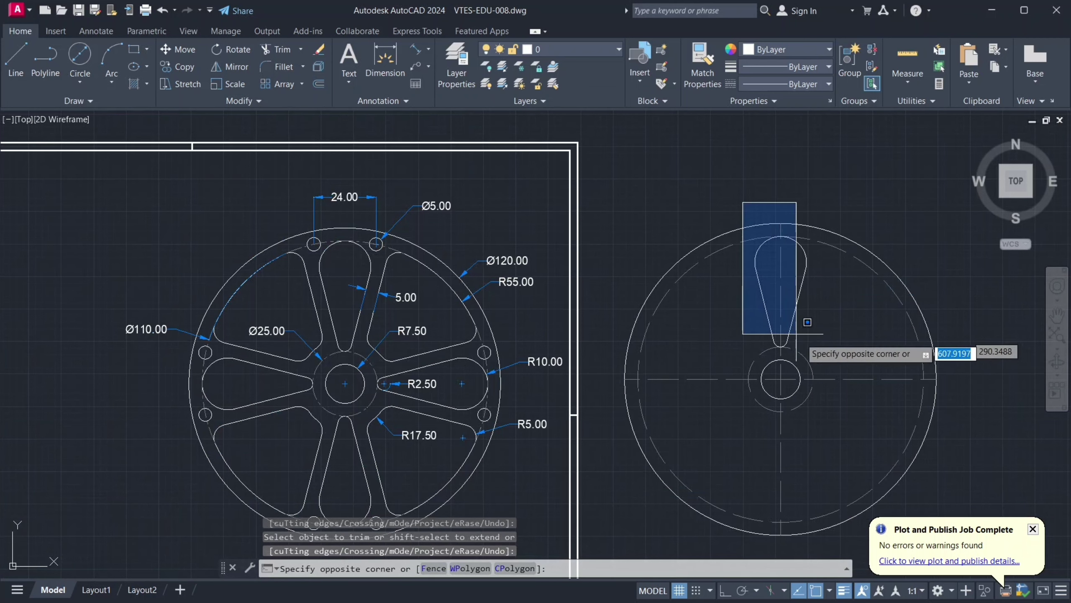
left_click(842, 359)
type("j")
key("Return")
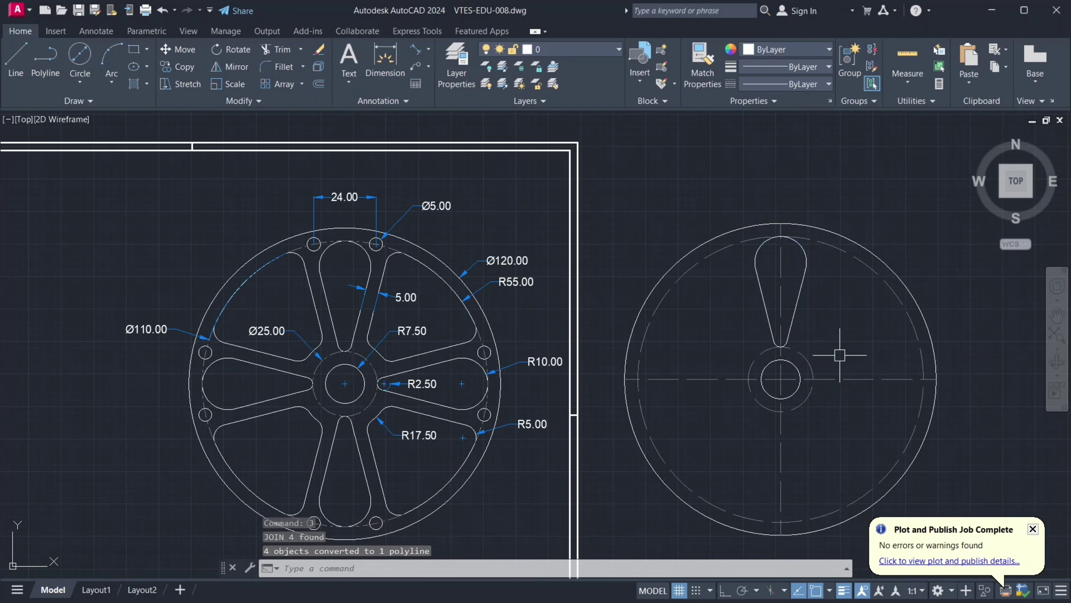
left_click(808, 286)
key("Escape")
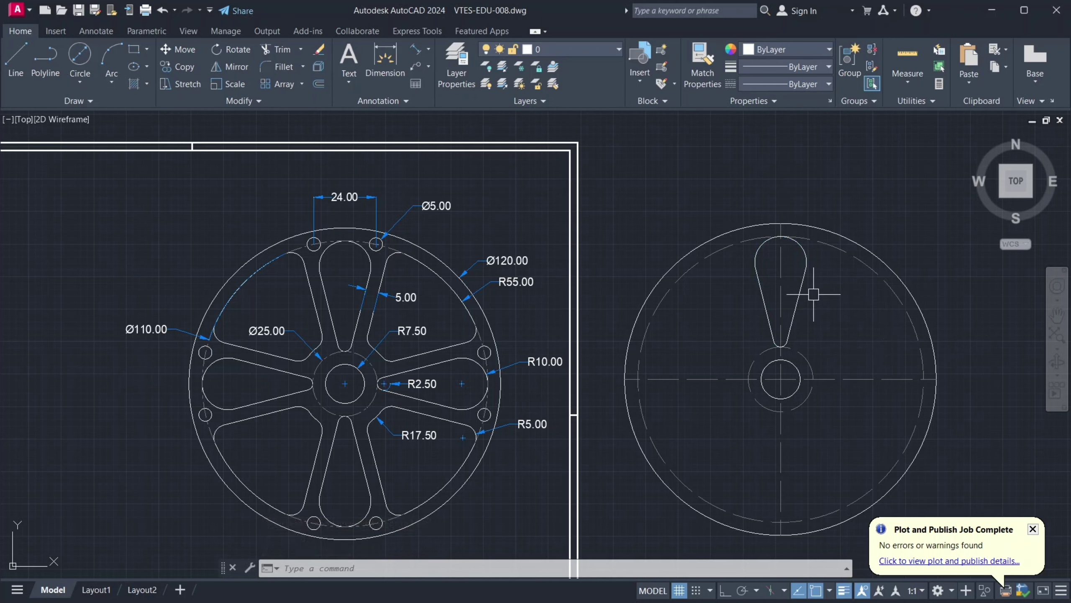
- Offset the vertical centerline 12 units to the right
scroll(345, 265, "up", 2)
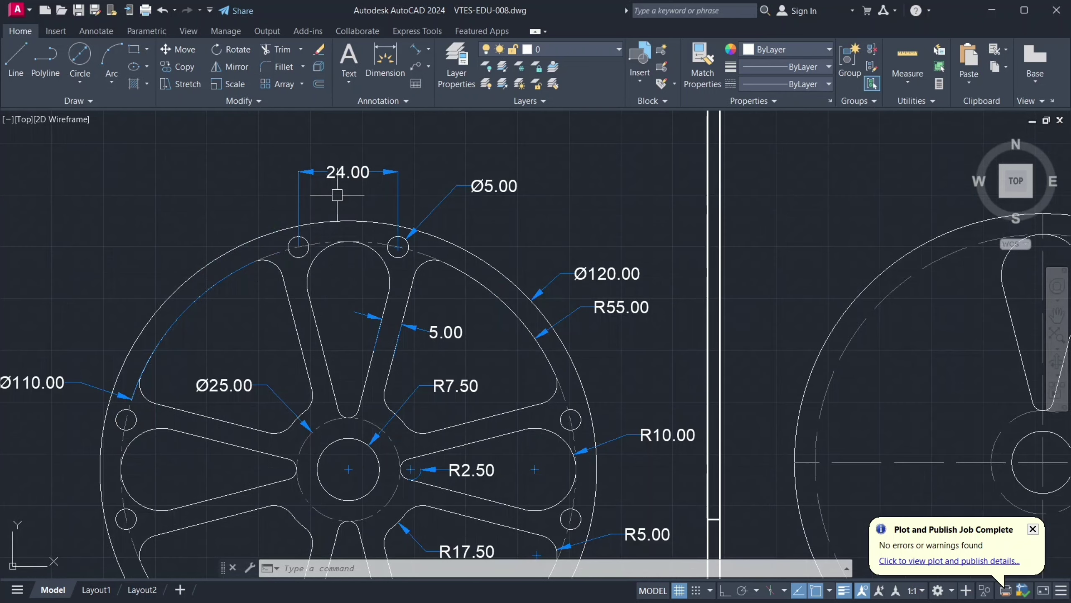
scroll(677, 311, "down", 3)
scroll(799, 283, "up", 1)
scroll(799, 283, "up", 1)
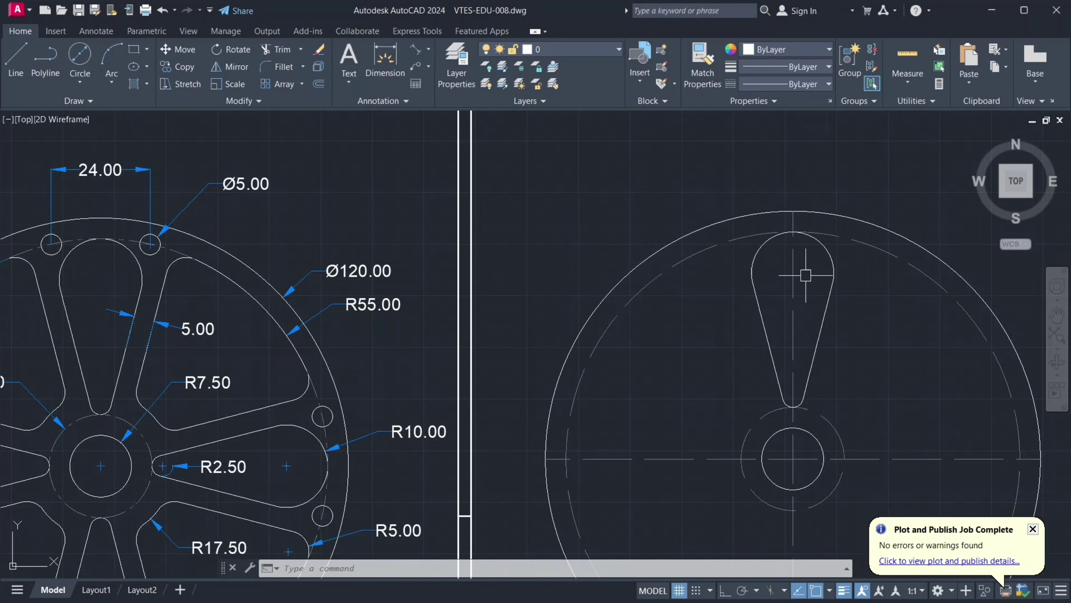
left_click(801, 281)
left_click(778, 303)
type("o")
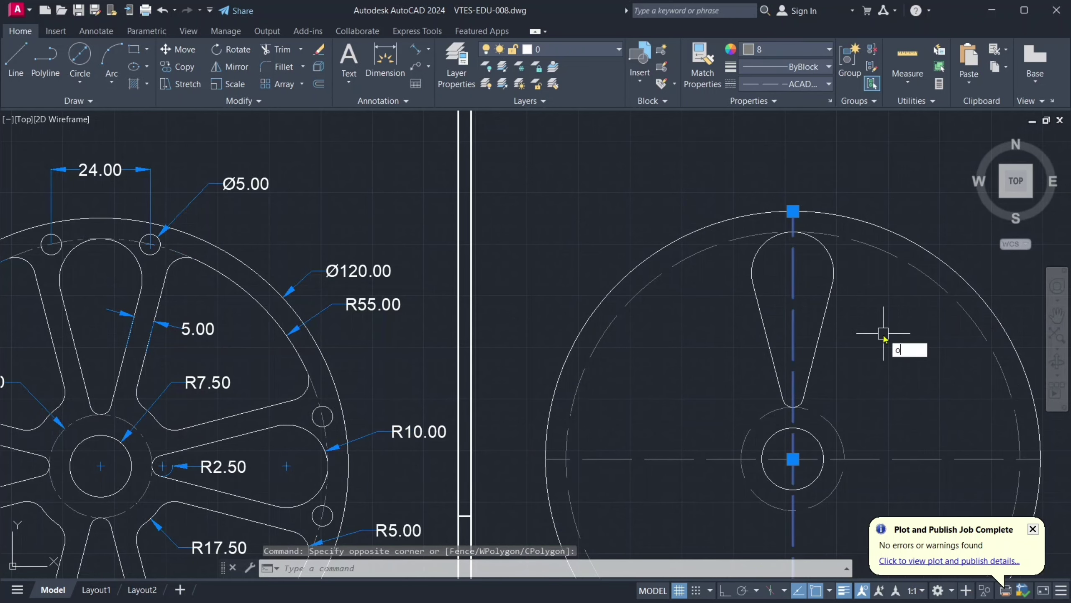
key("Return")
key("Return")
left_click(793, 296)
left_click(907, 312)
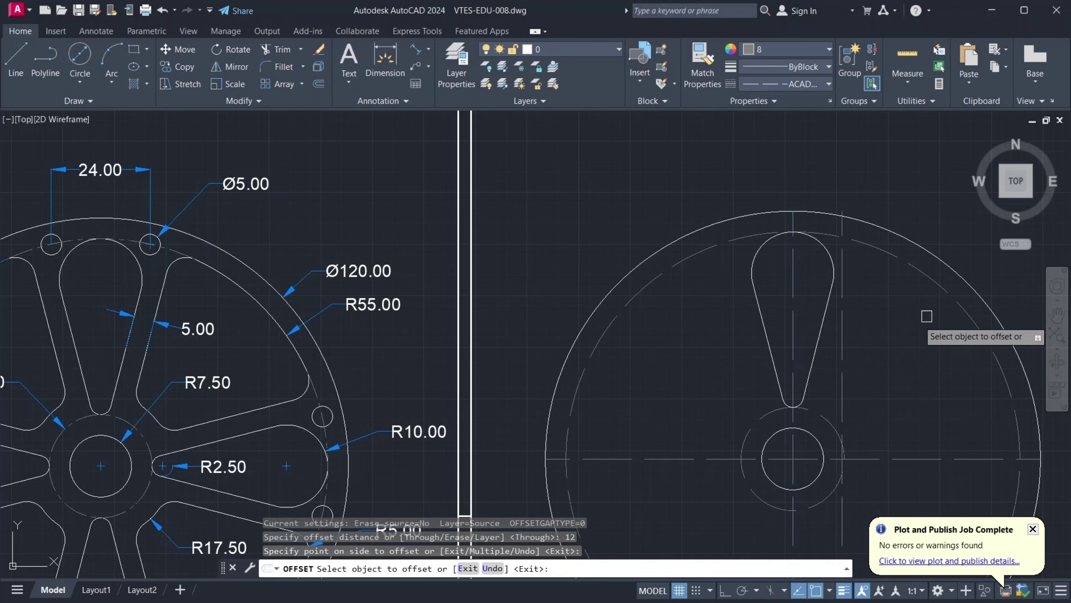
key("Escape")
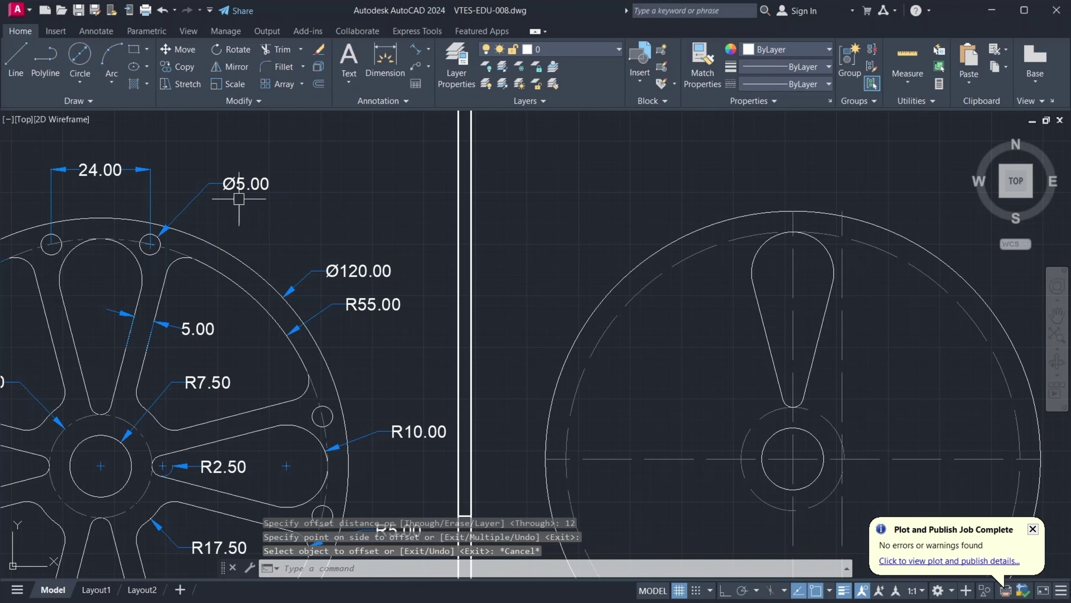
type("c")
- Draw a Ø5 hole where the offset line meets the dashed circle
key("Return")
scroll(844, 251, "up", 3)
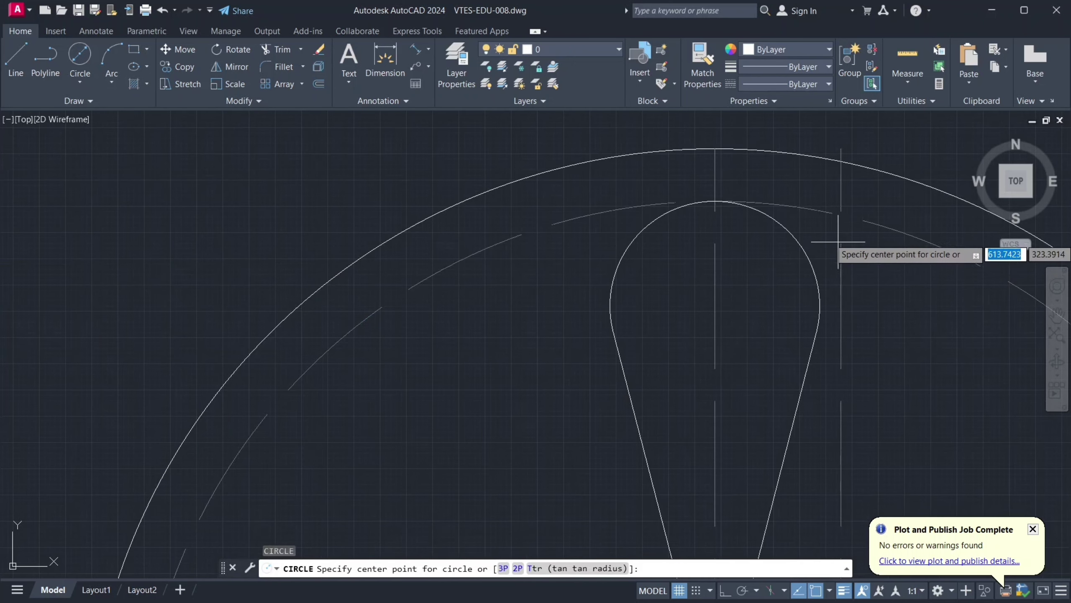
left_click(840, 215)
type("d")
key("Return")
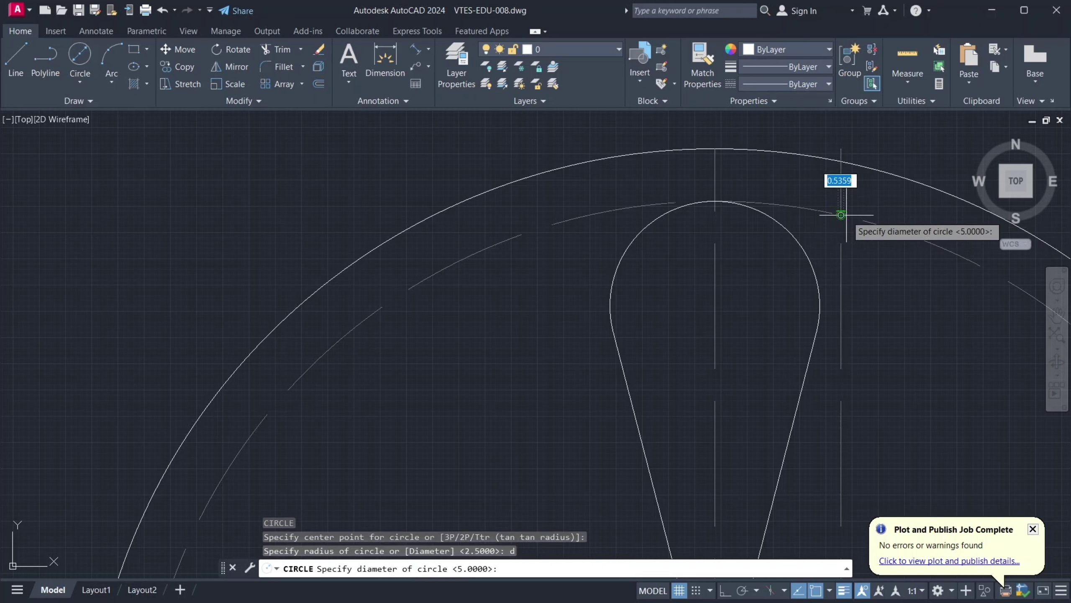
type("5")
key("Return")
type("mi")
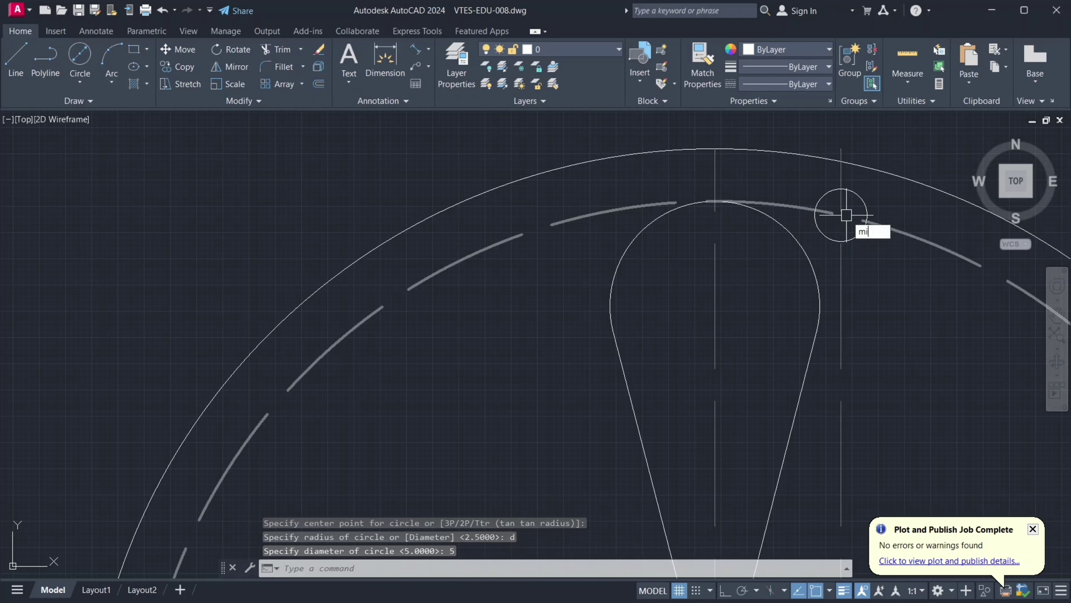
- Mirror the Ø5 hole across the vertical centerline, keeping the original
key("Return")
left_click(858, 197)
key("Return")
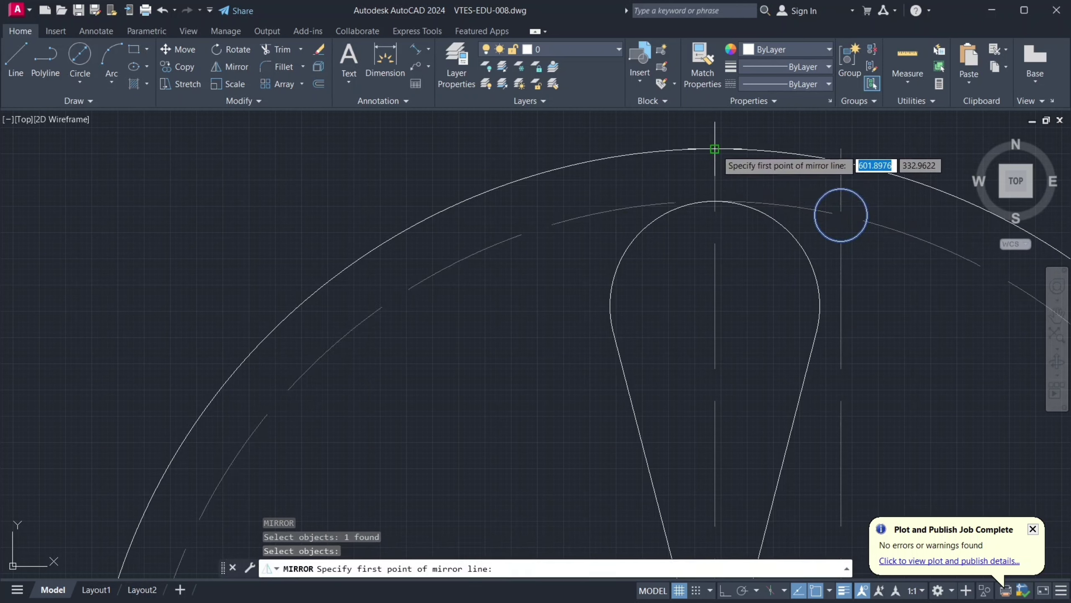
left_click(714, 149)
left_click(714, 274)
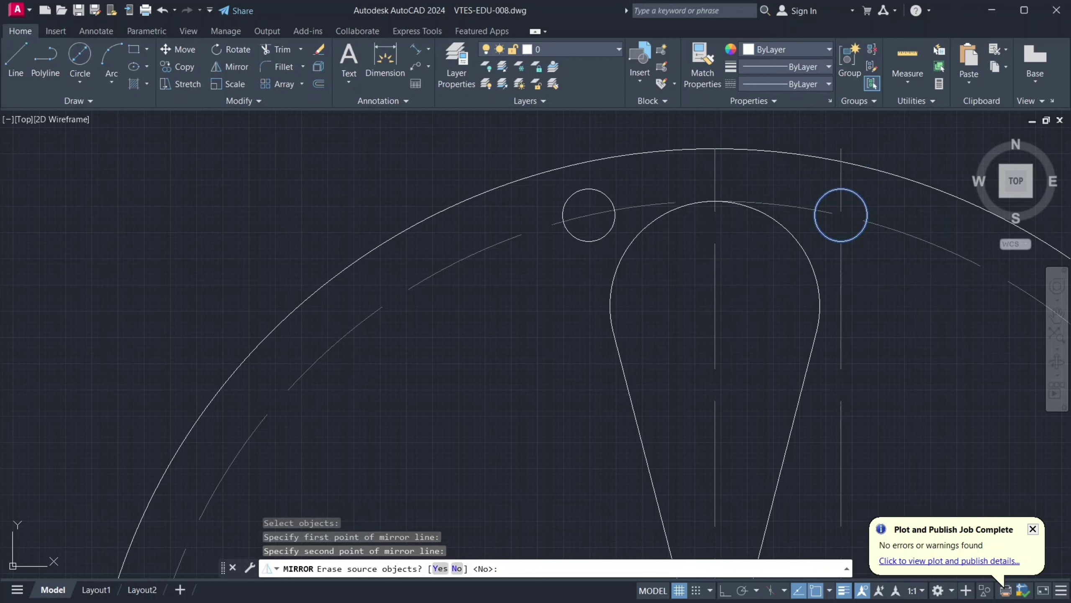
type("N")
key("Return")
scroll(724, 225, "down", 2)
scroll(717, 226, "down", 2)
scroll(713, 228, "down", 2)
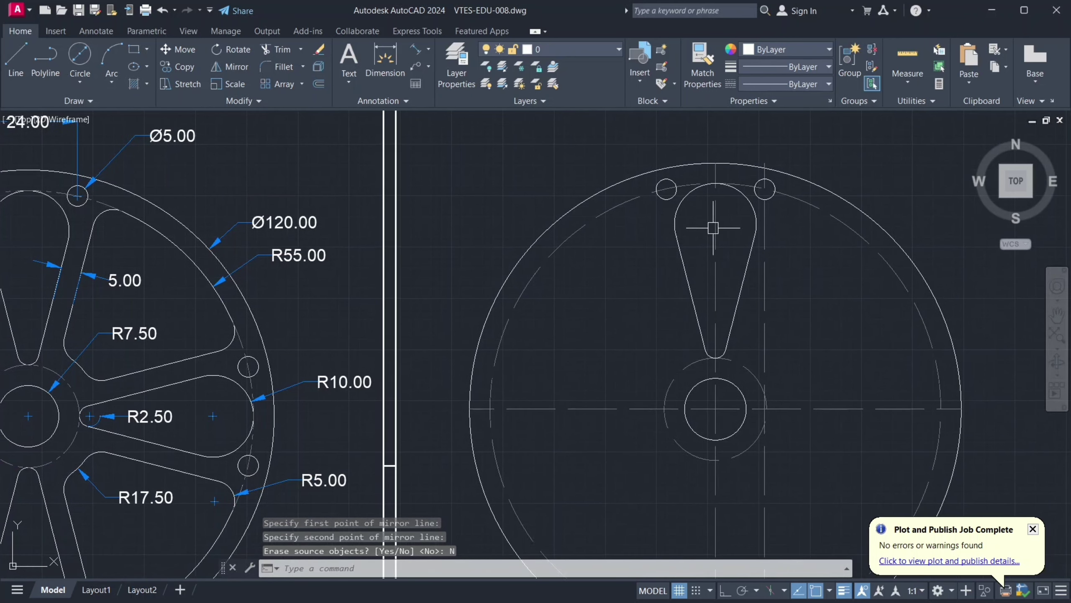
scroll(713, 228, "down", 2)
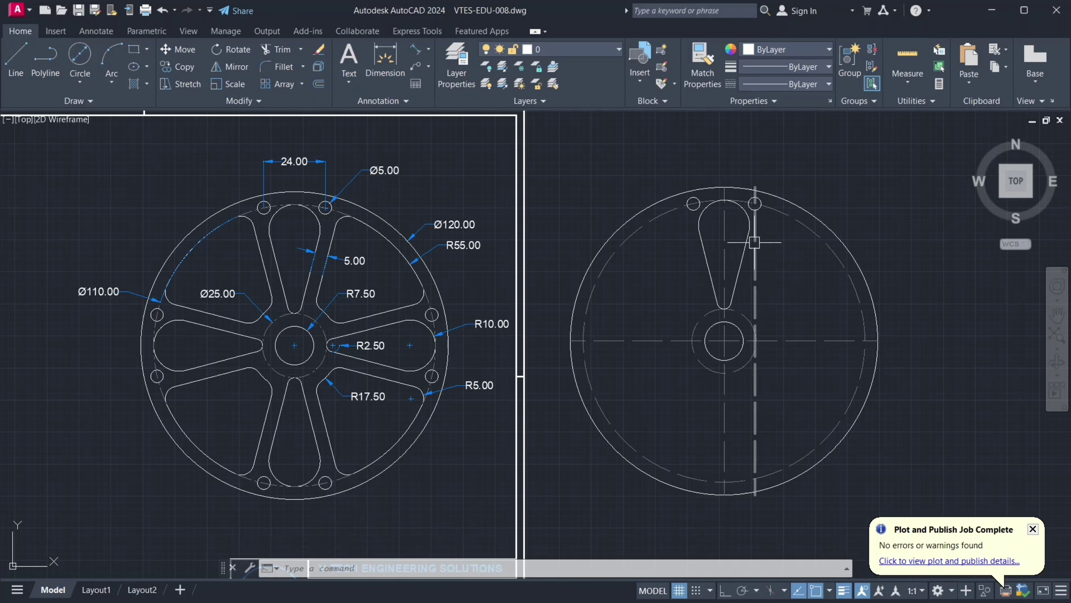
- Polar-array the teardrop slot and both Ø5 holes about the hub centre with 4 items
left_click(747, 222)
left_click(755, 203)
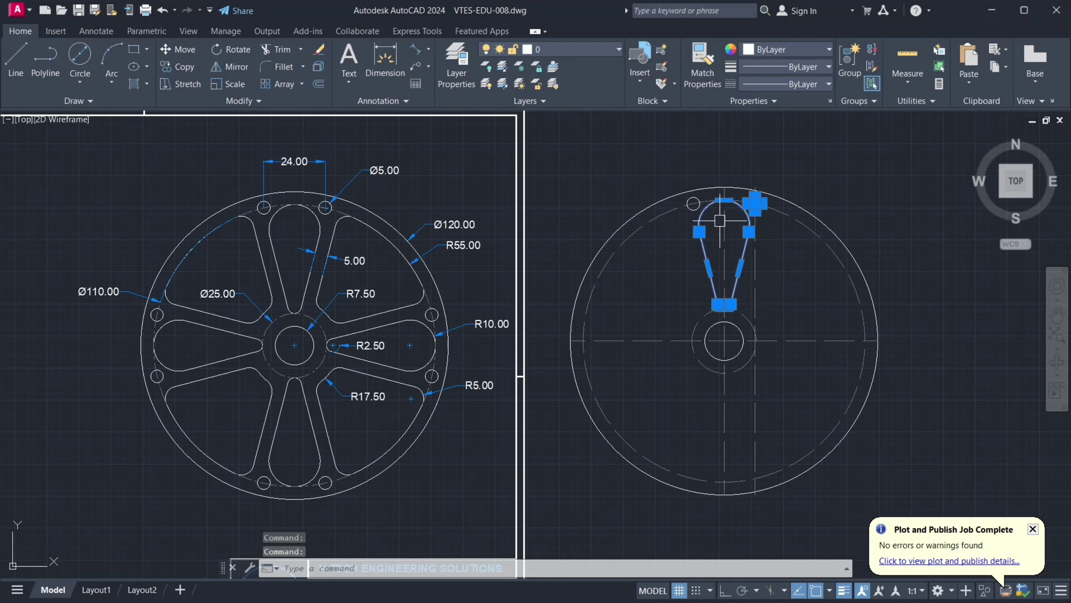
left_click(691, 205)
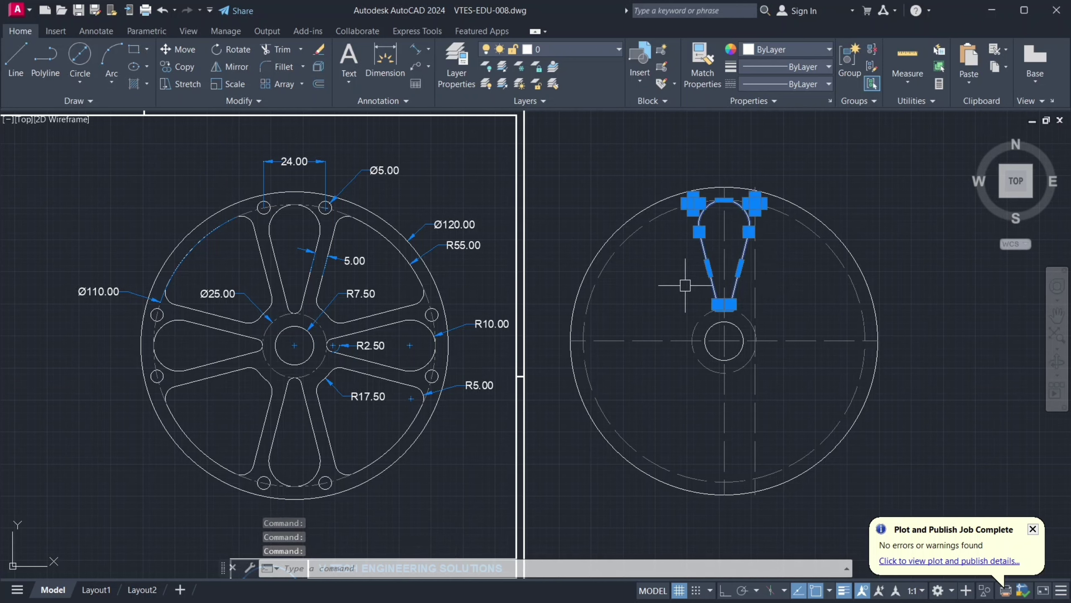
left_click(301, 85)
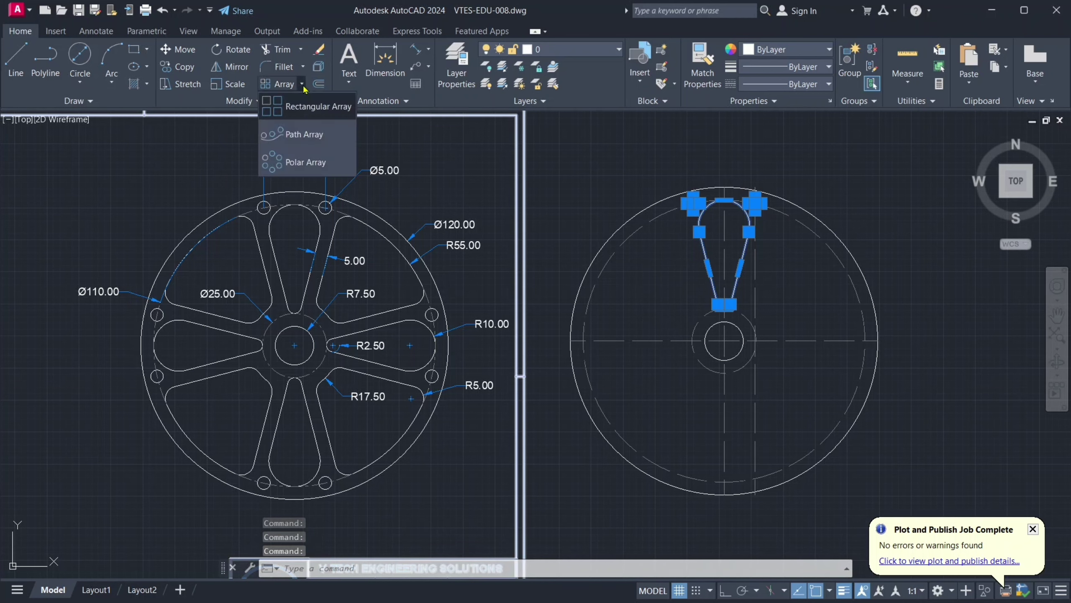
left_click(303, 166)
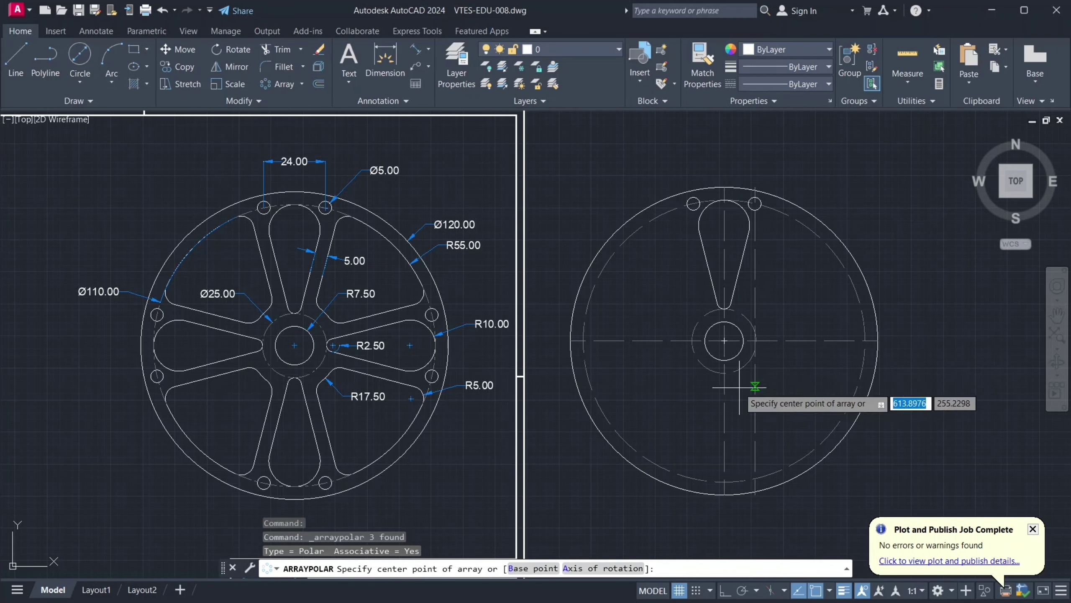
left_click(724, 341)
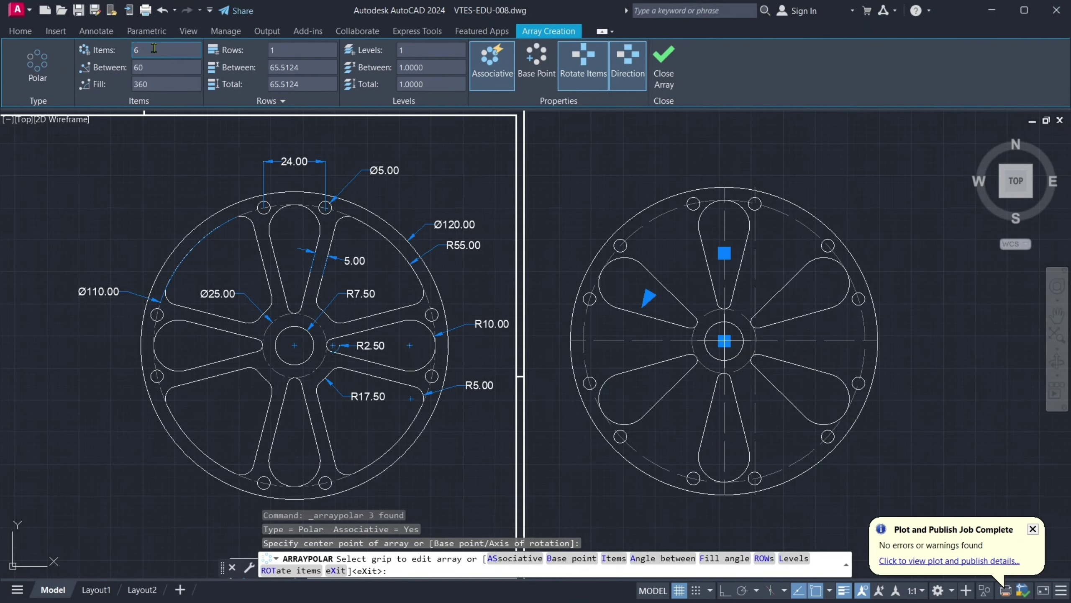
type("4")
key("Return")
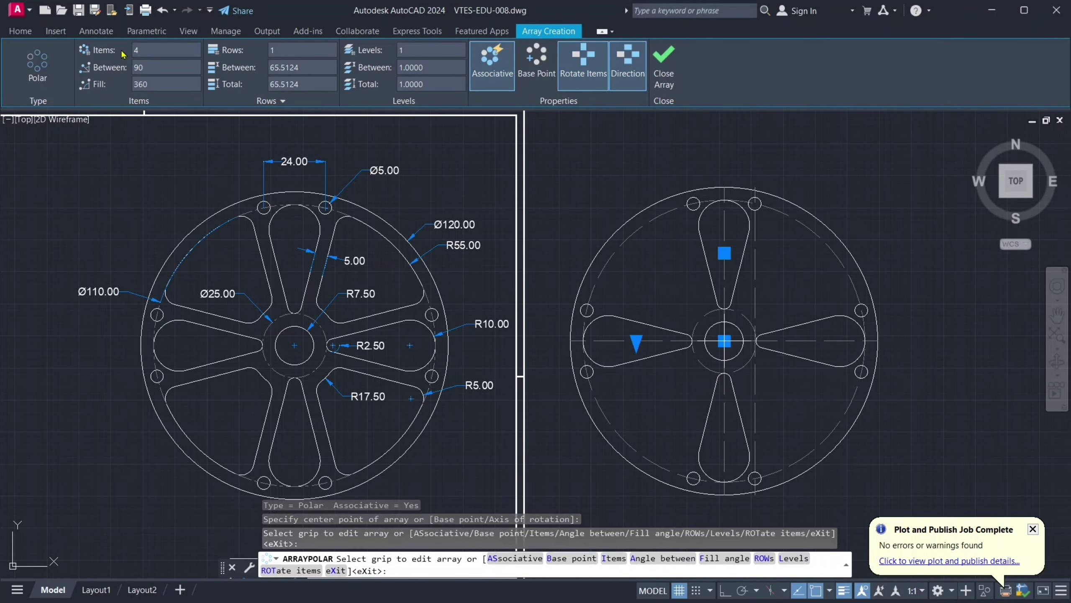
left_click(668, 68)
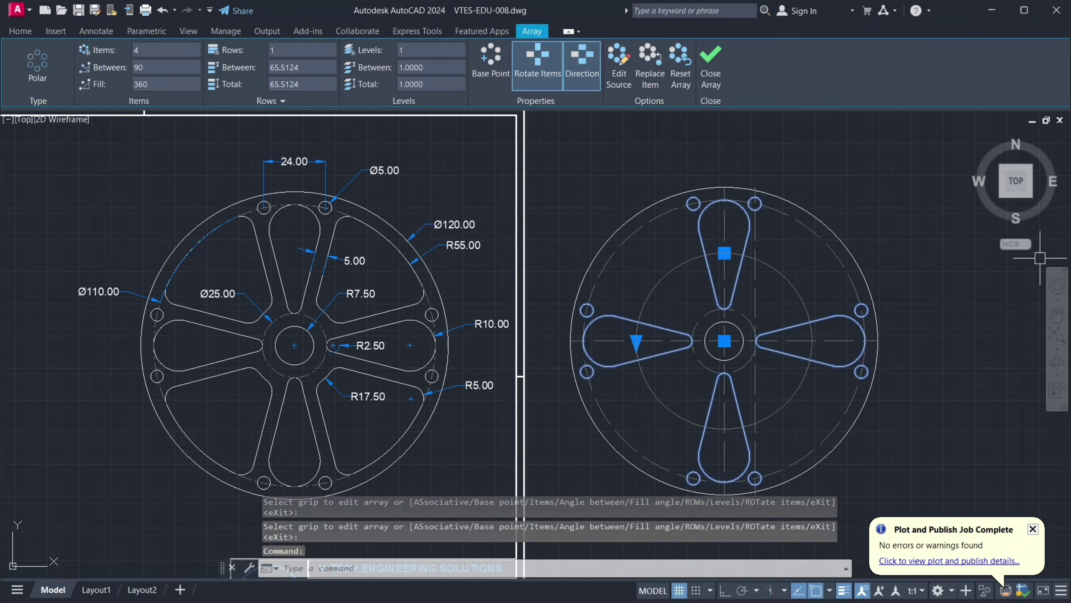
key("Escape")
key("Escape")
key("Escape")
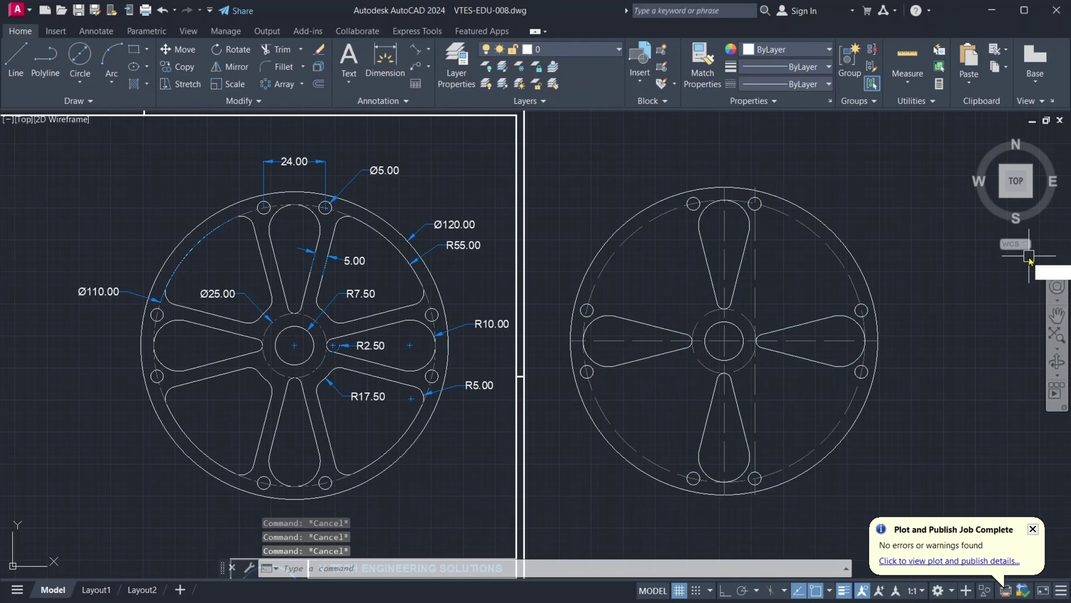
- Explode the four-slot polar array into separate objects
type("x")
key("Return")
left_click(742, 250)
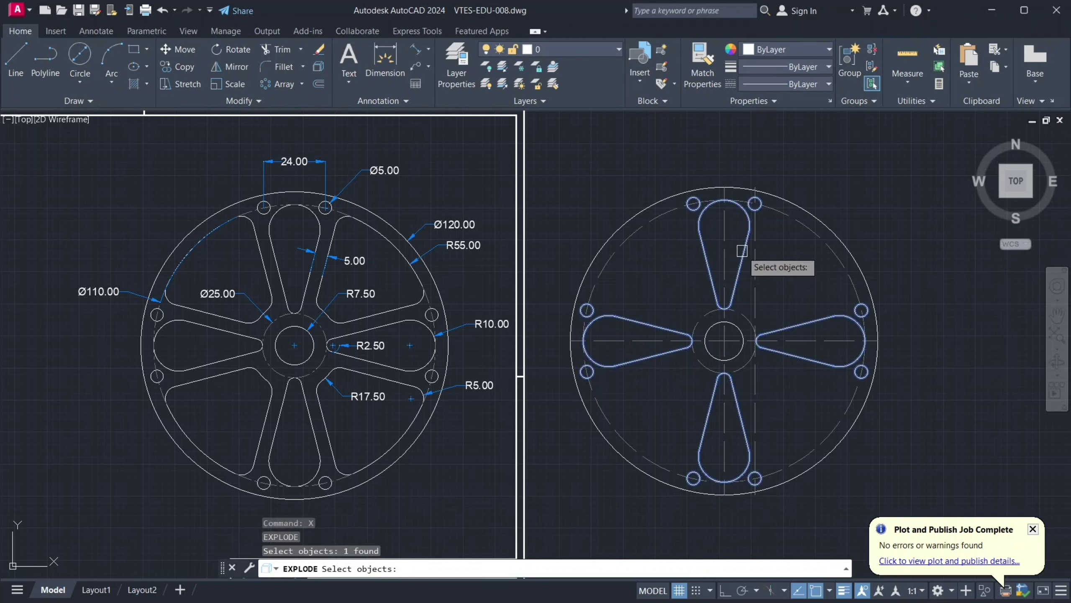
key("Return")
- Explode the top slot outline into individual lines and arcs
left_click(751, 230)
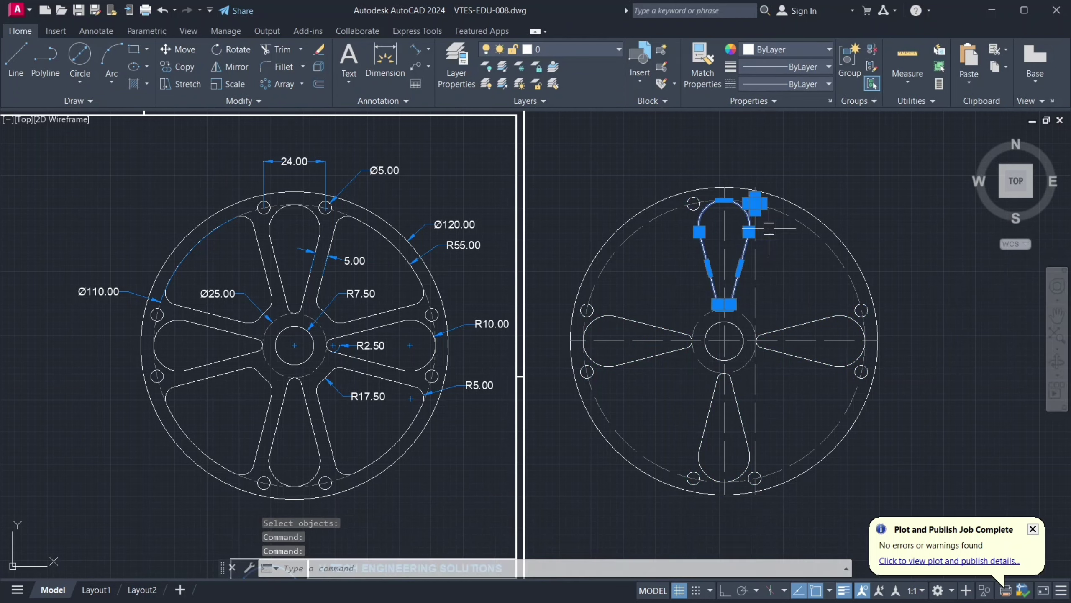
key("Escape")
key("Escape")
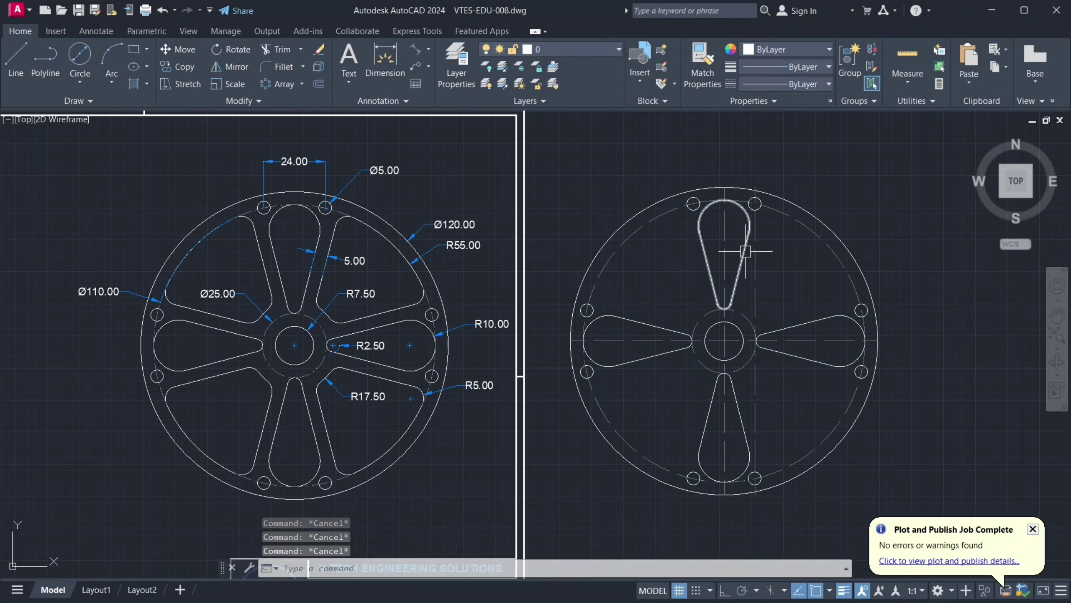
left_click(745, 251)
type("x")
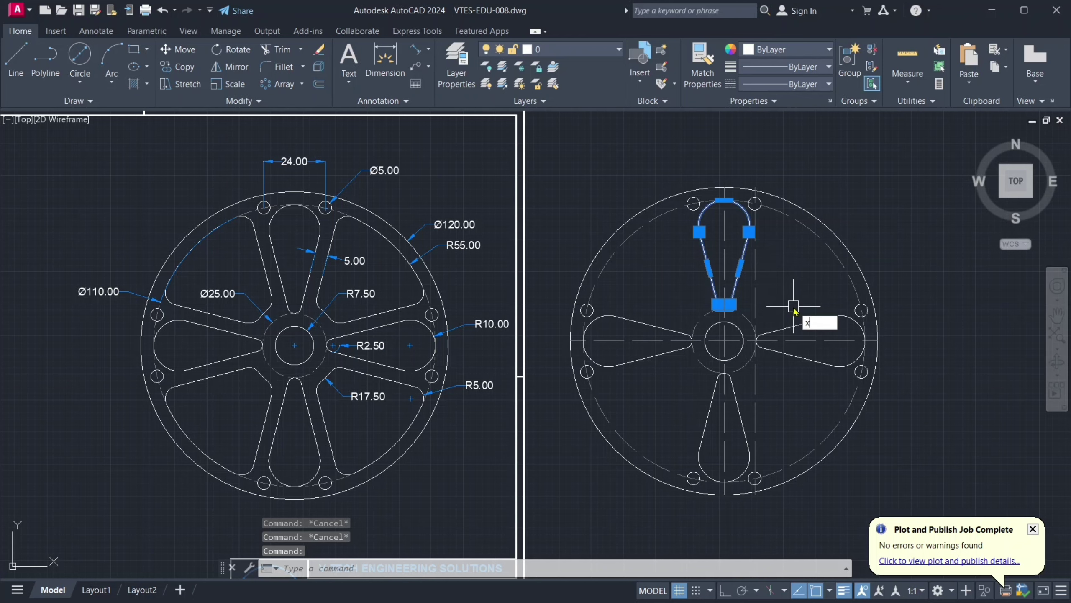
key("Return")
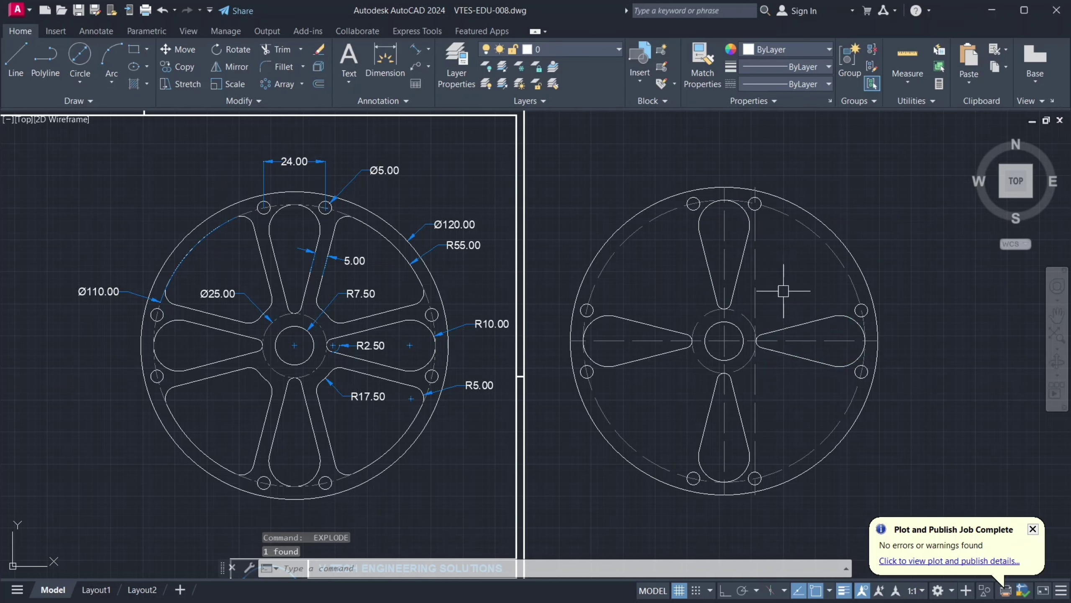
- Pan over and inspect the upper-right slot in the reference drawing
middle_click_drag(473, 313, 518, 313)
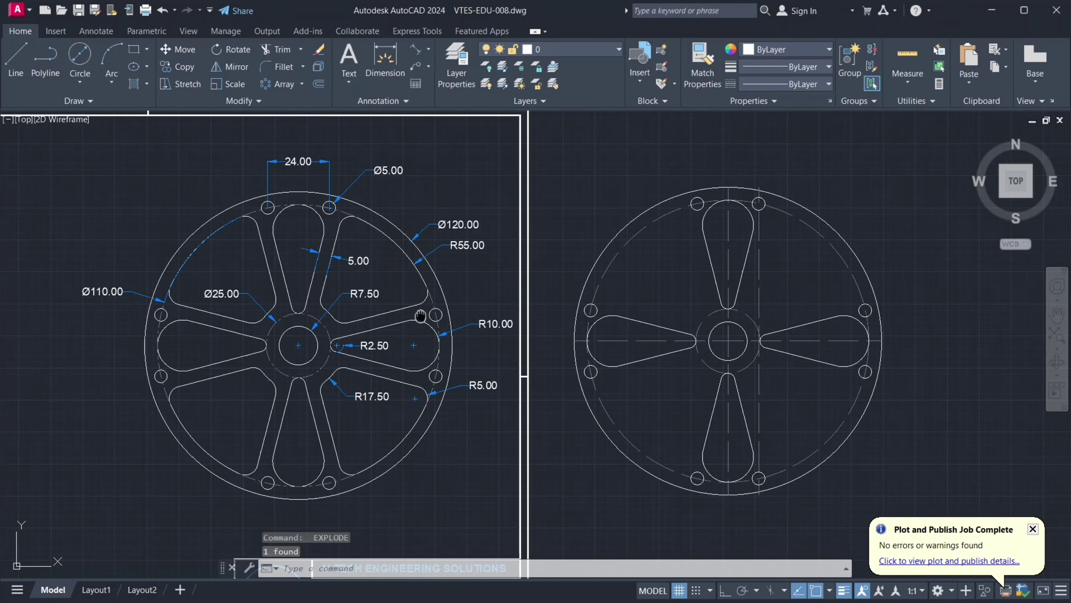
left_click(436, 314)
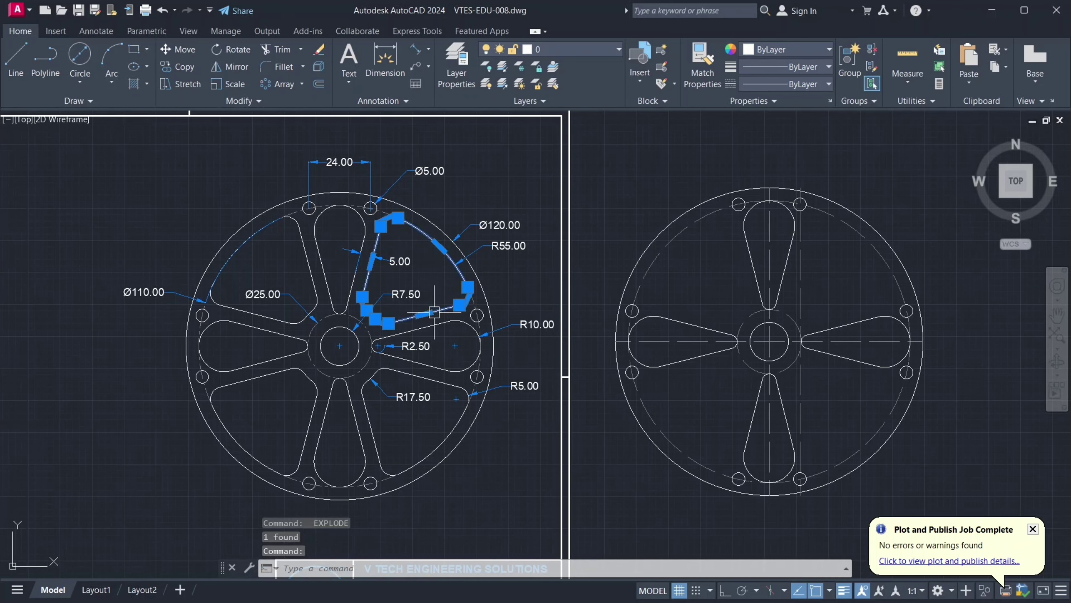
key("Escape")
scroll(419, 240, "up", 2)
scroll(374, 239, "up", 1)
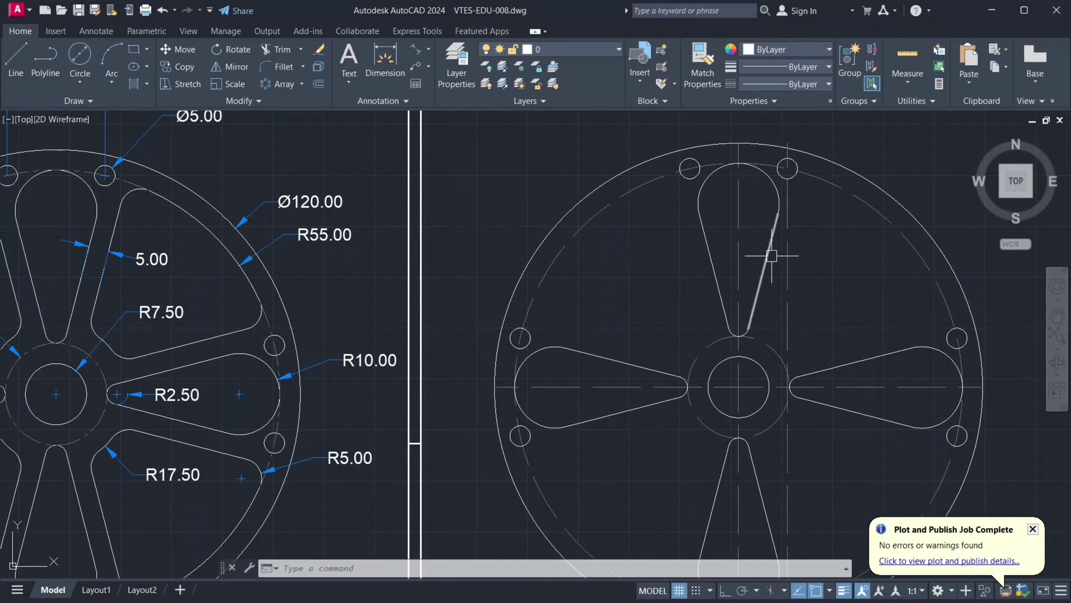
- Offset the top slot's right edge and the right slot's upper edge by 5
left_click(770, 249)
type("o")
key("Return")
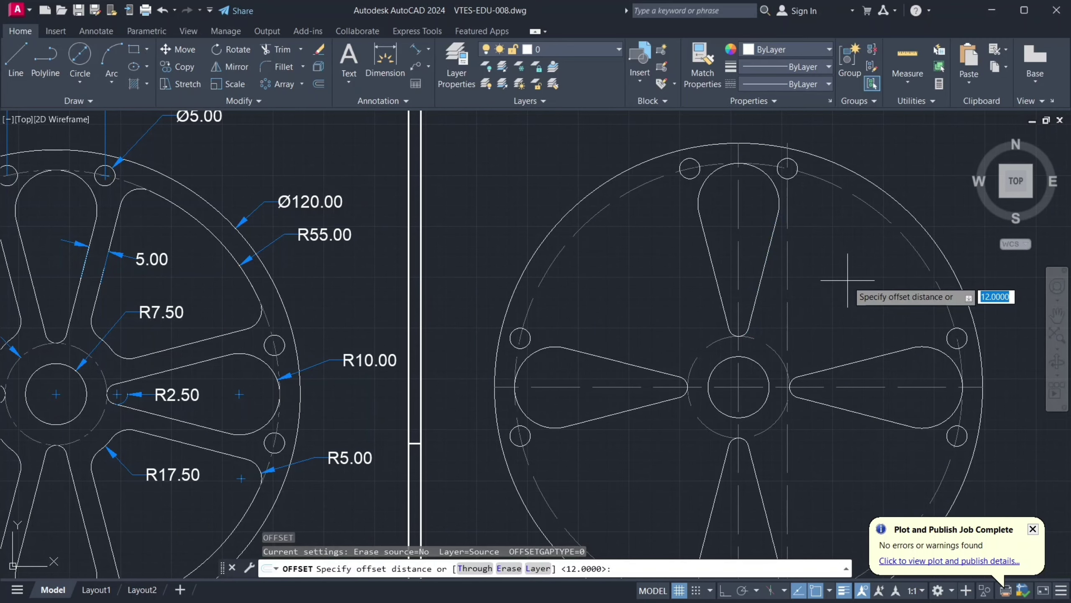
type("5")
key("Return")
left_click(849, 282)
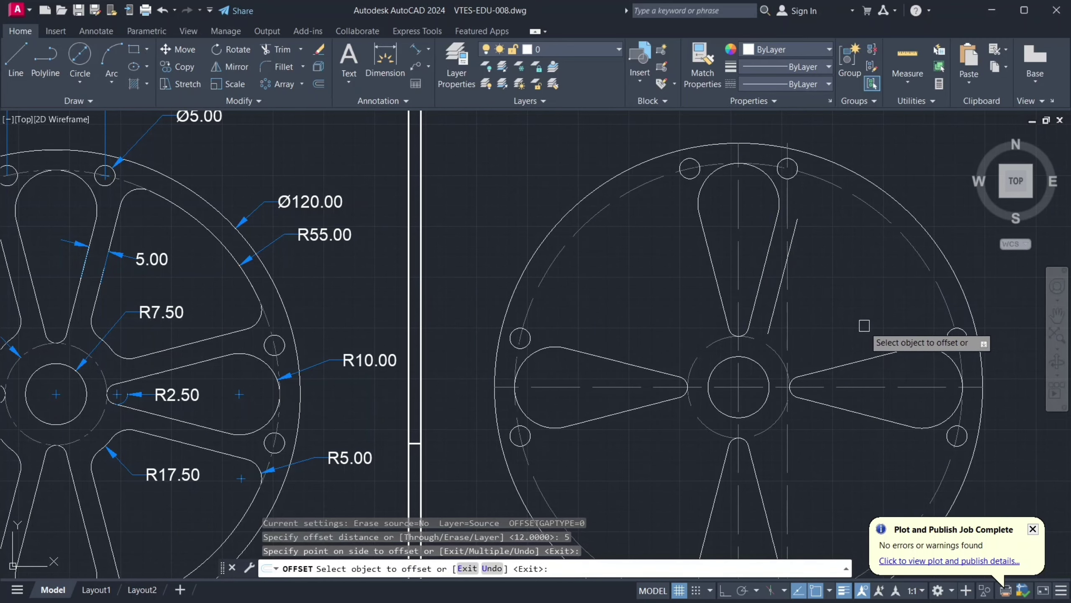
left_click(859, 360)
left_click(836, 294)
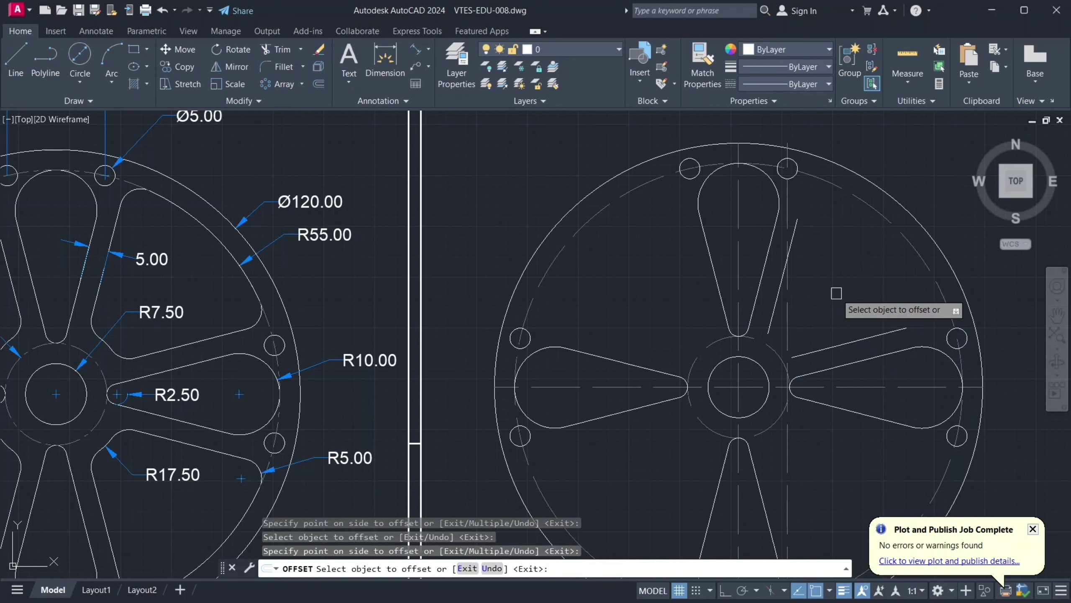
key("Escape")
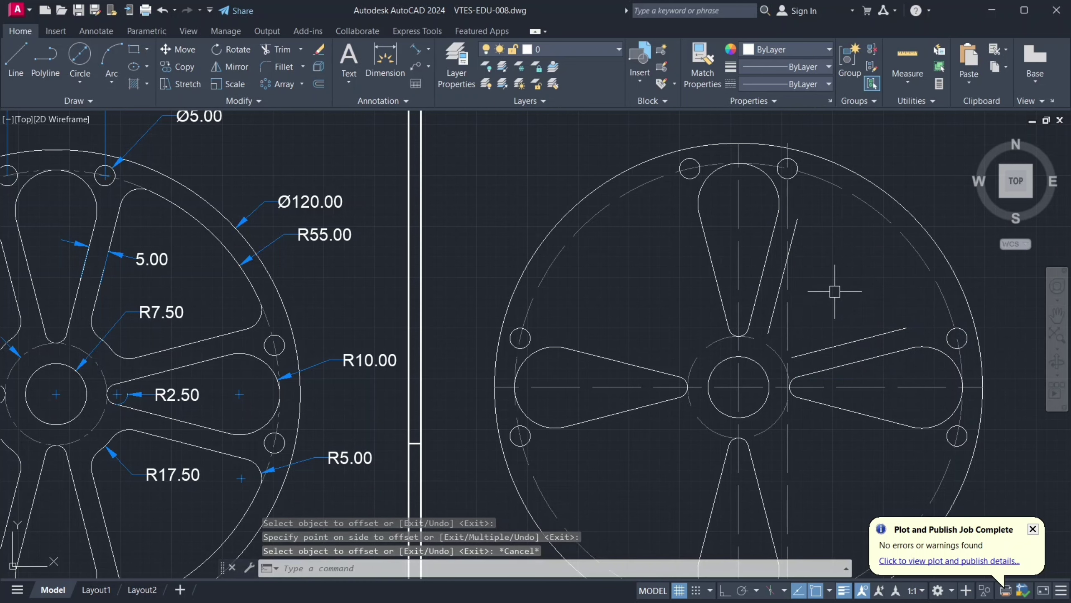
- Inspect the reference drawing's lower-right slot, then bring both wheels into view
middle_click_drag(320, 381, 332, 382)
mouse_move(253, 409)
middle_mouse_down()
mouse_move(324, 381)
mouse_move(325, 392)
middle_mouse_up()
scroll(325, 392, "up", 2)
left_click(320, 380)
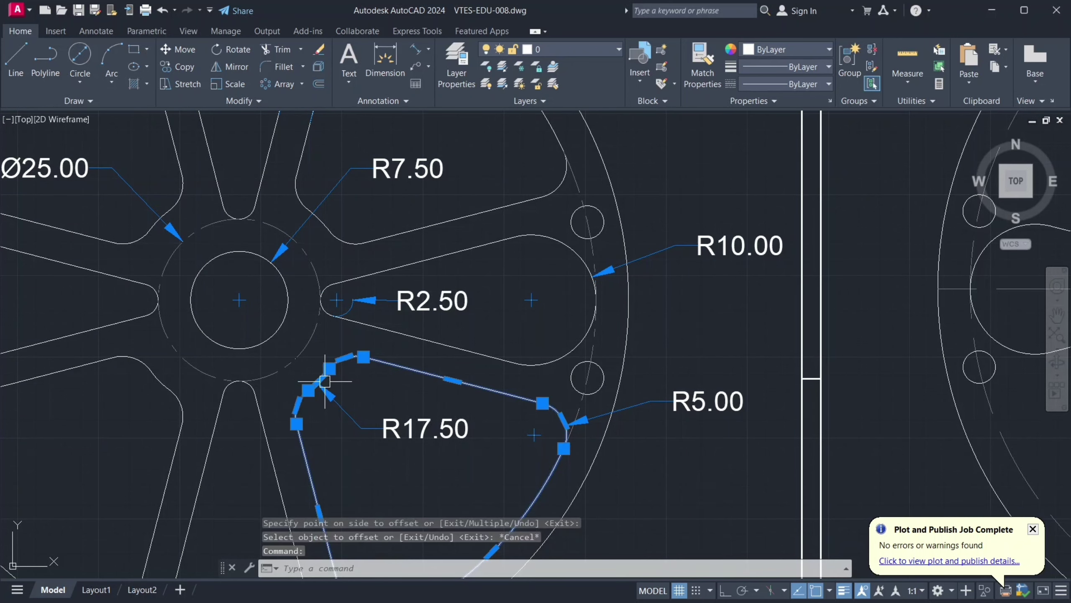
key("Escape")
key("Escape")
key("Escape")
scroll(324, 381, "down", 2)
scroll(325, 382, "down", 2)
middle_click_drag(683, 364, 652, 362)
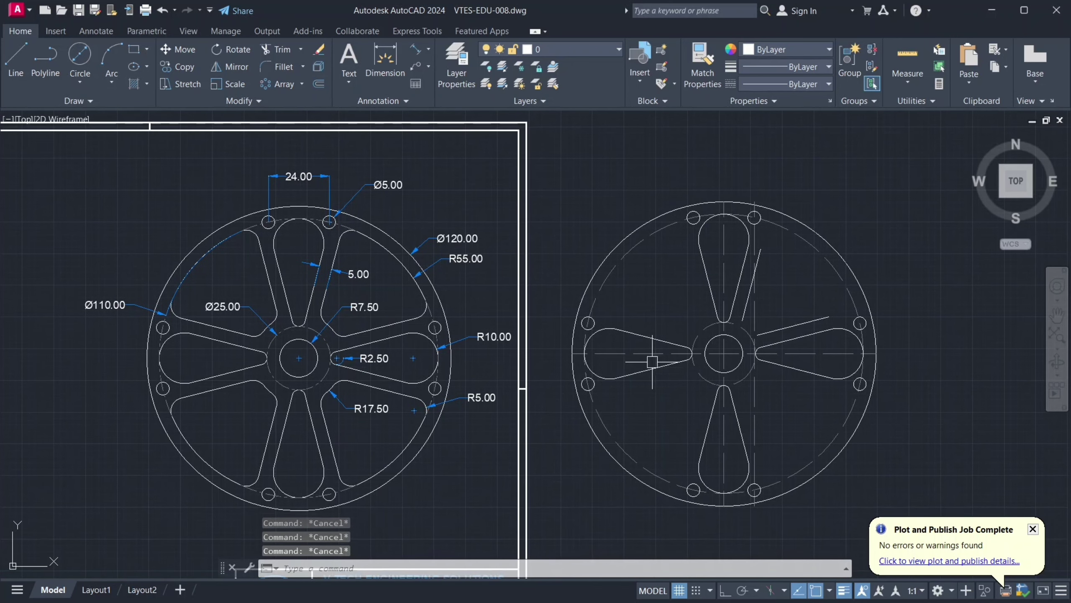
- Begin a new circle centred on the wheel's centre
type("c")
key("Return")
scroll(717, 355, "up", 2)
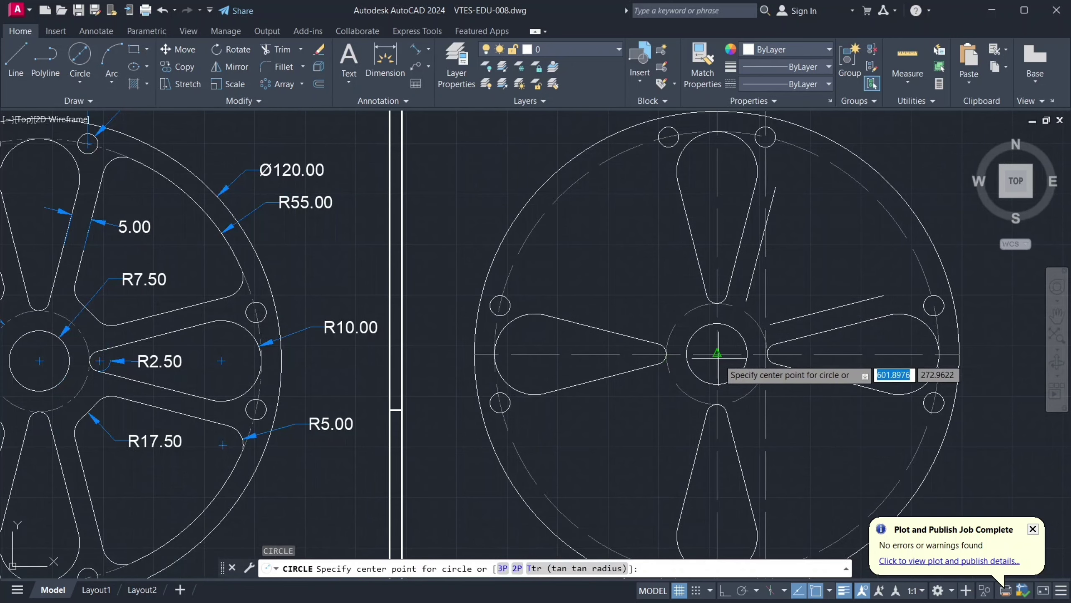
left_click(717, 353)
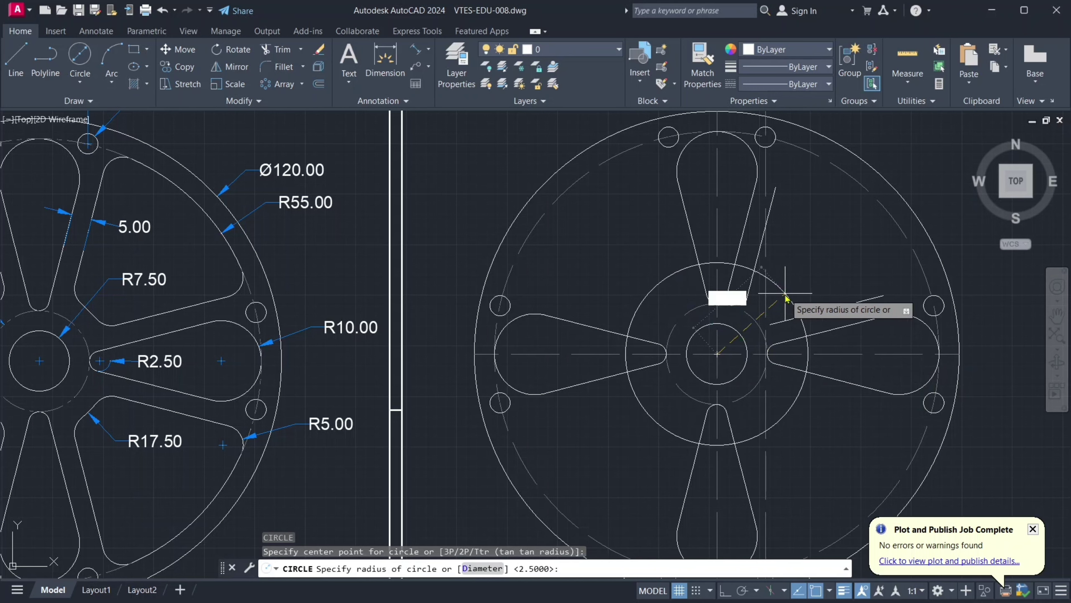
type("17.5")
- Confirm the helper circle's 17.5 radius and zoom in on the upper-right gap
key("Return")
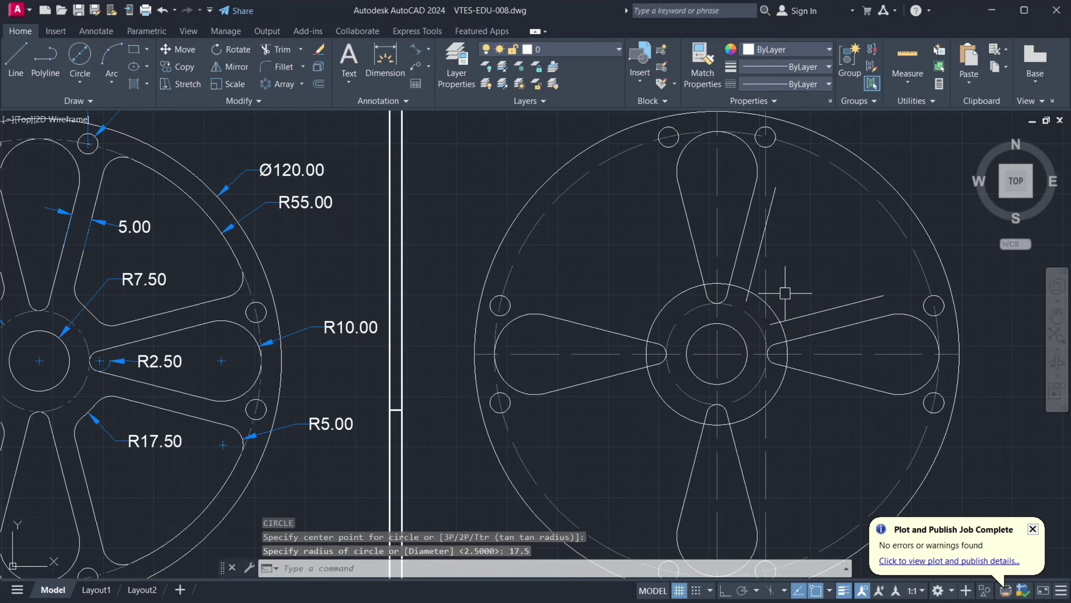
scroll(787, 311, "up", 1)
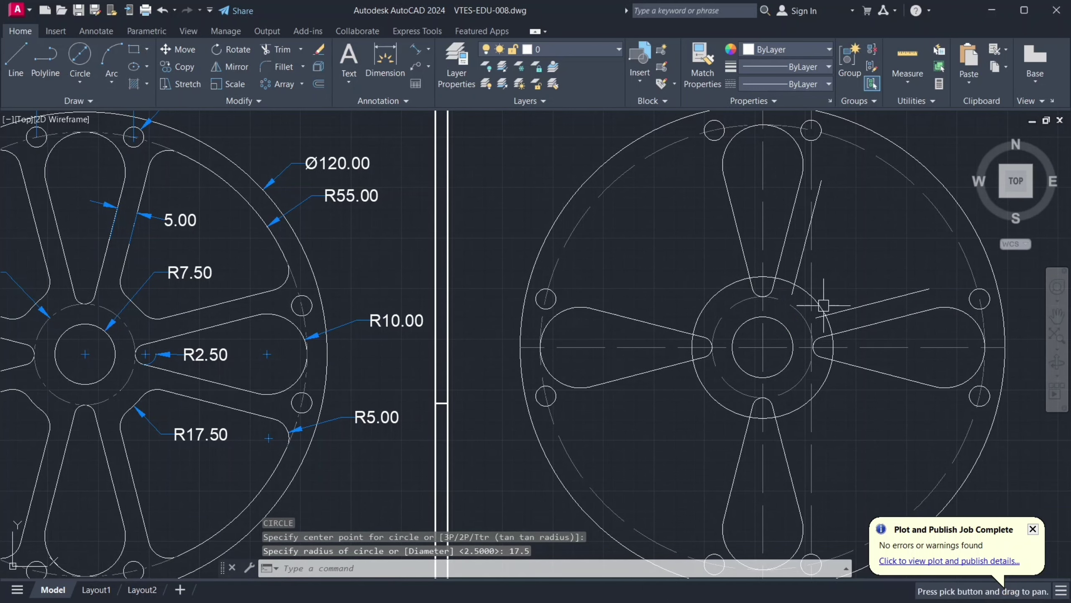
scroll(822, 299, "up", 1)
scroll(814, 297, "up", 1)
- Trim the helper circle's arcs and short inner line, then delete the leftover hub arc
type("tr")
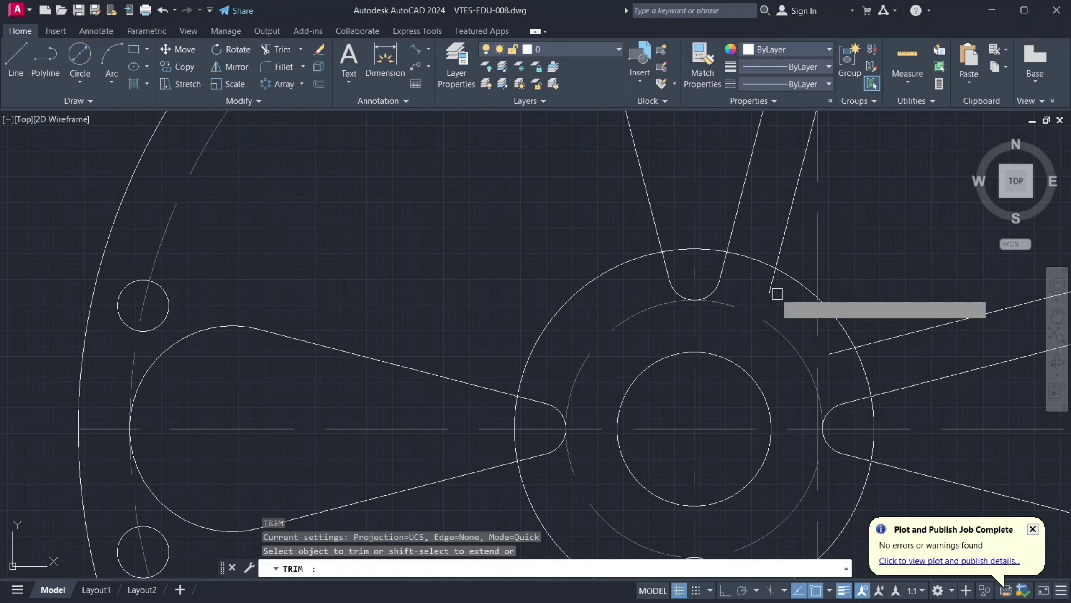
key("Return")
left_click(863, 370)
left_click(839, 353)
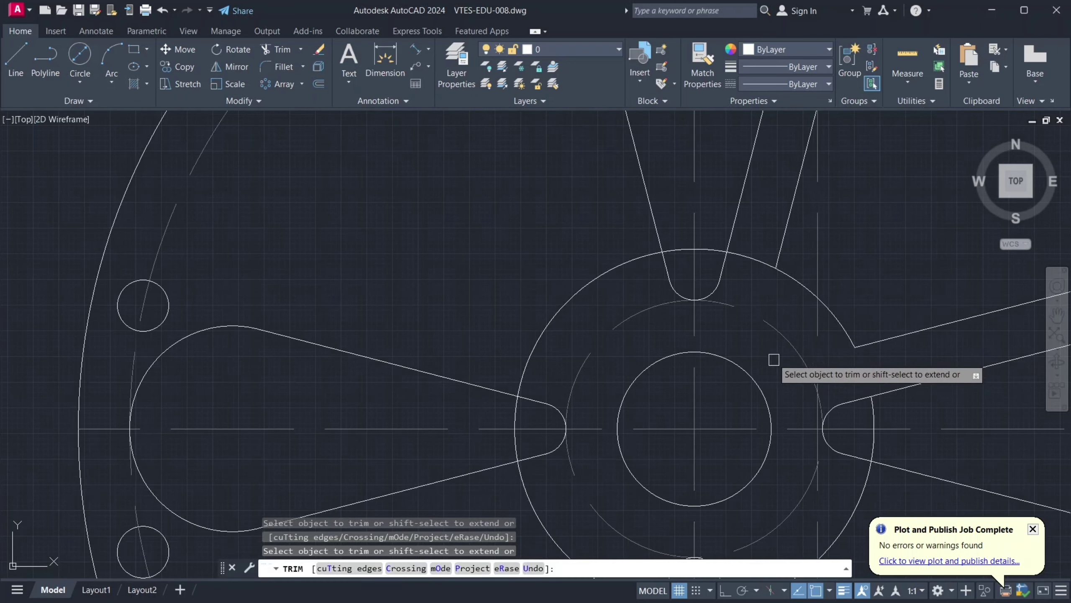
left_click(759, 262)
key("Escape")
left_click(607, 270)
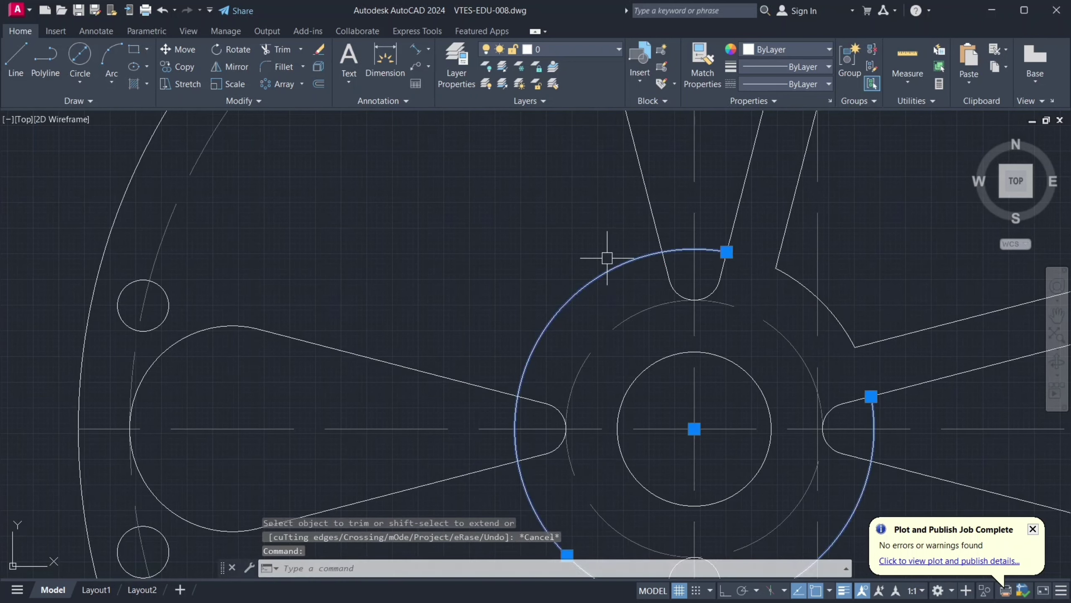
key("Delete")
- Zoom out and pan so the copy sits beside the dimensioned reference wheel
scroll(609, 274, "down", 2)
scroll(667, 285, "down", 2)
scroll(808, 303, "down", 1)
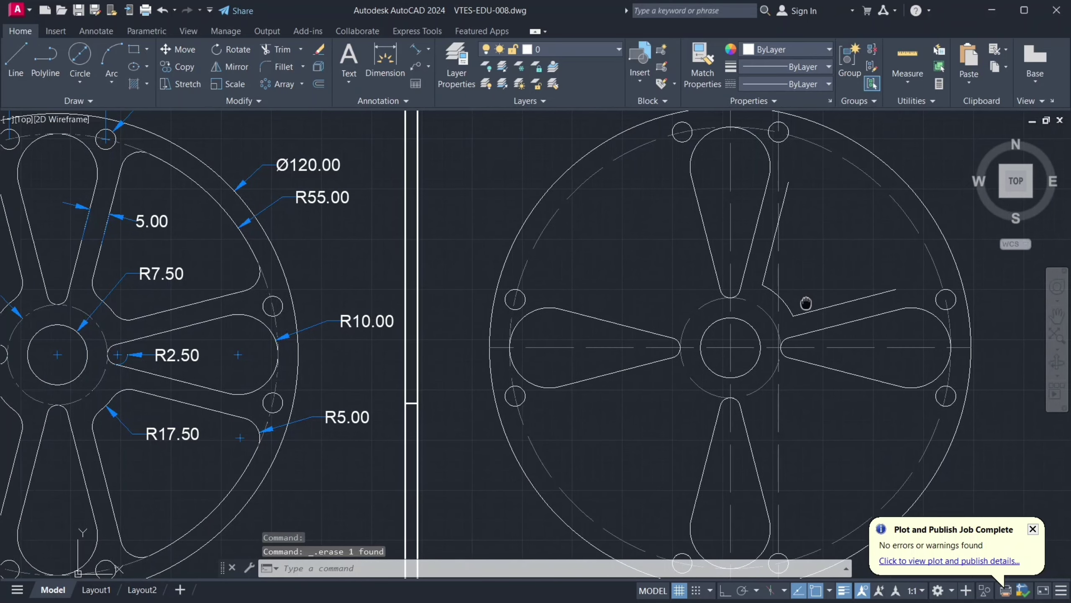
scroll(405, 313, "down", 2)
scroll(405, 314, "up", 3)
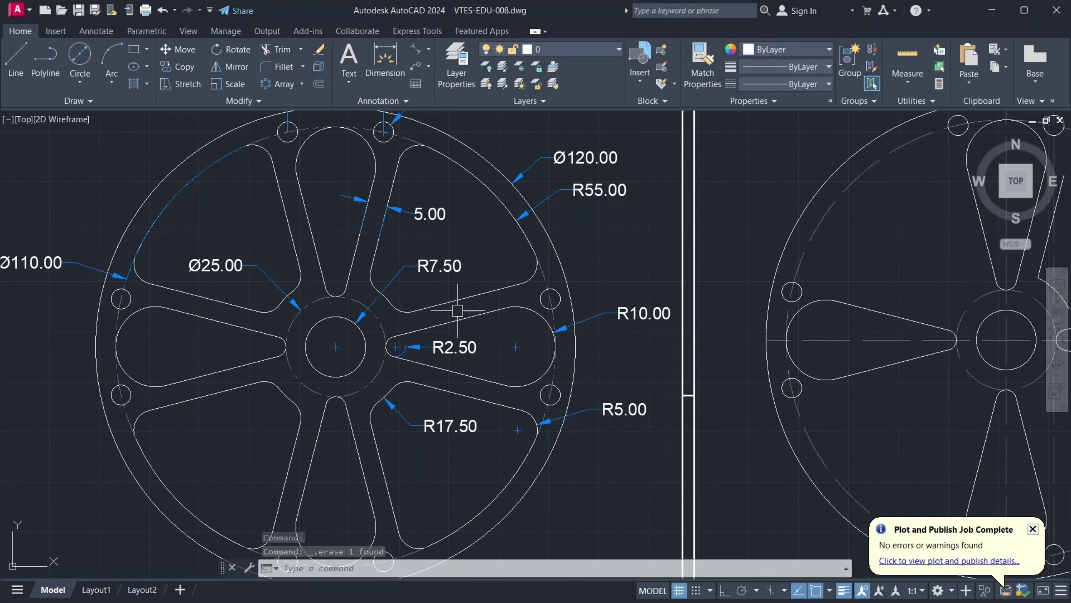
scroll(722, 344, "down", 2)
middle_click_drag(713, 343, 602, 336)
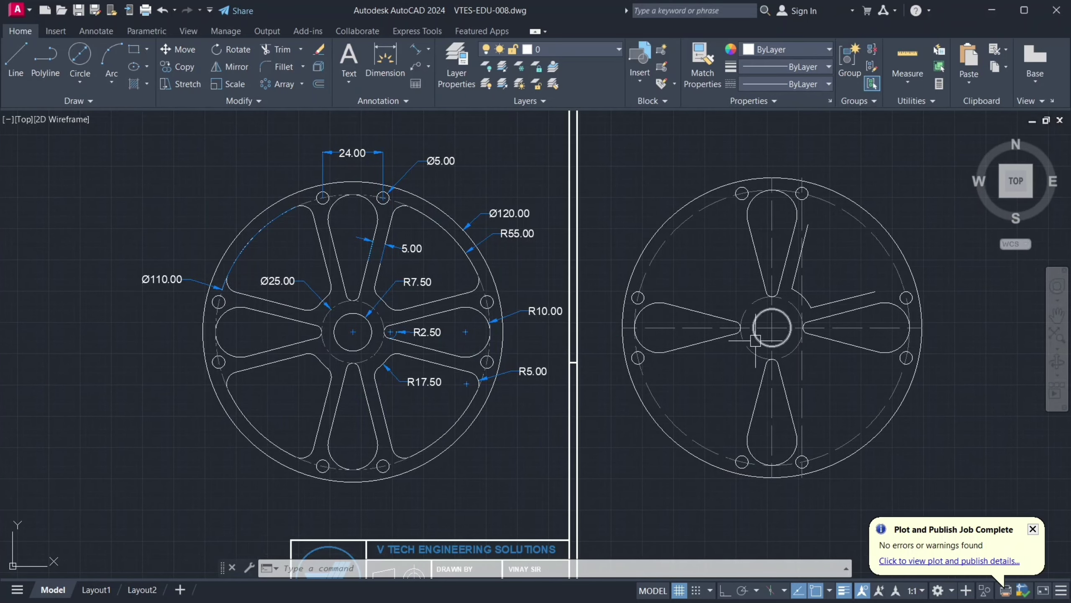
scroll(526, 375, "up", 2)
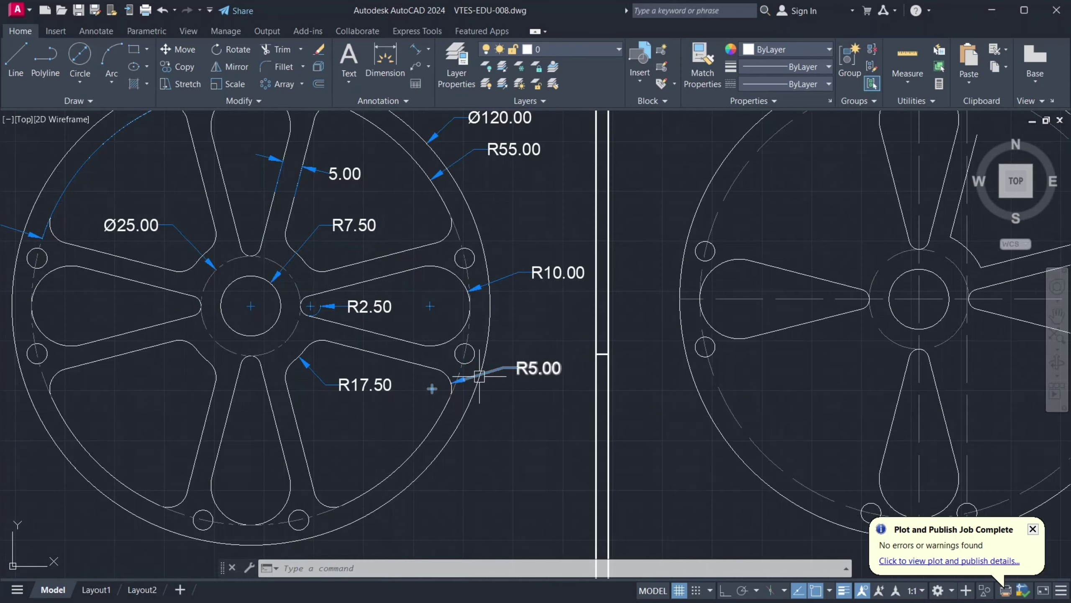
scroll(697, 370, "down", 3)
mouse_move(824, 337)
middle_mouse_down()
mouse_move(756, 268)
mouse_move(844, 268)
middle_mouse_up()
scroll(755, 267, "up", 3)
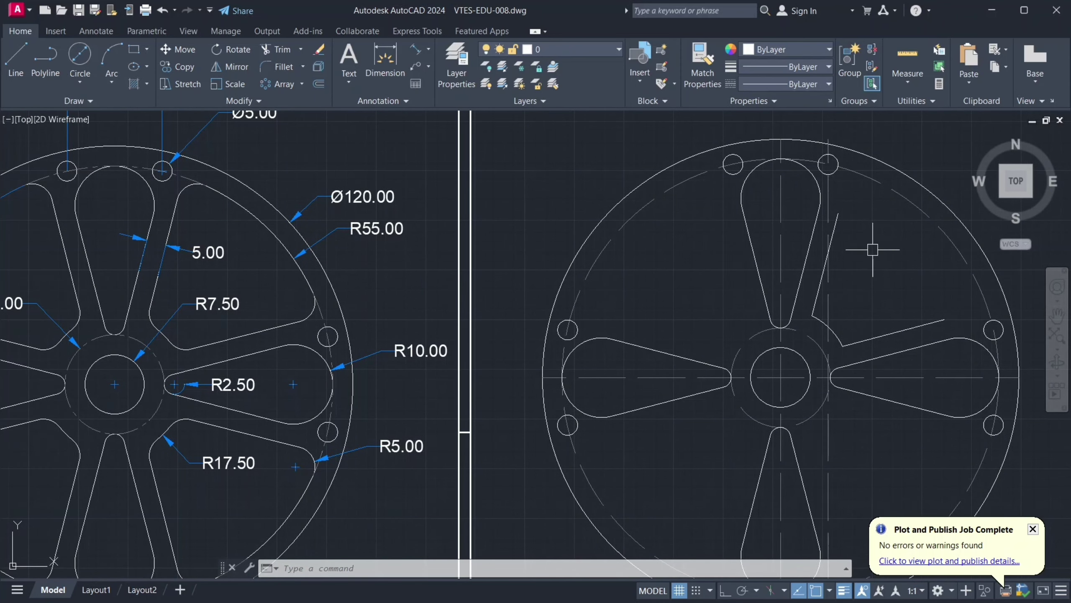
- Extend the slot's straight edges out to the dashed Ø110 circle
left_click(882, 186)
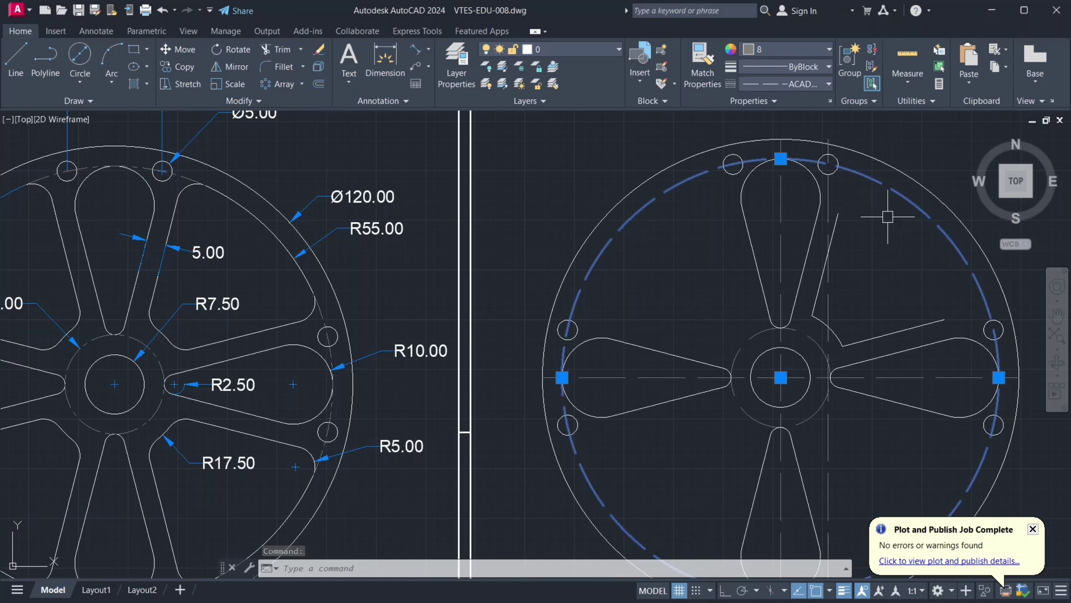
type("ex")
key("Return")
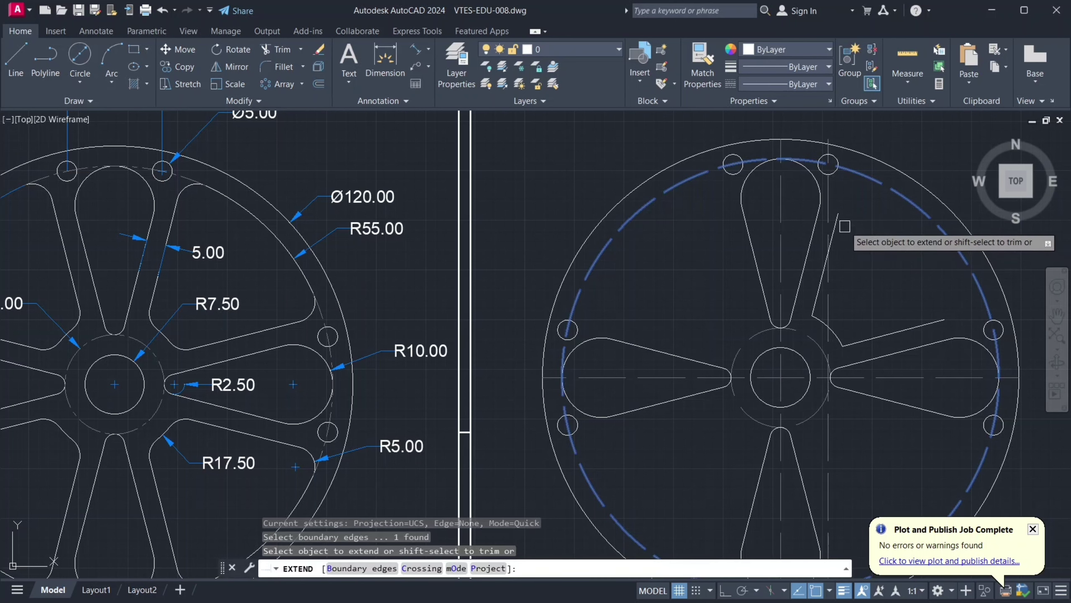
left_click(836, 226)
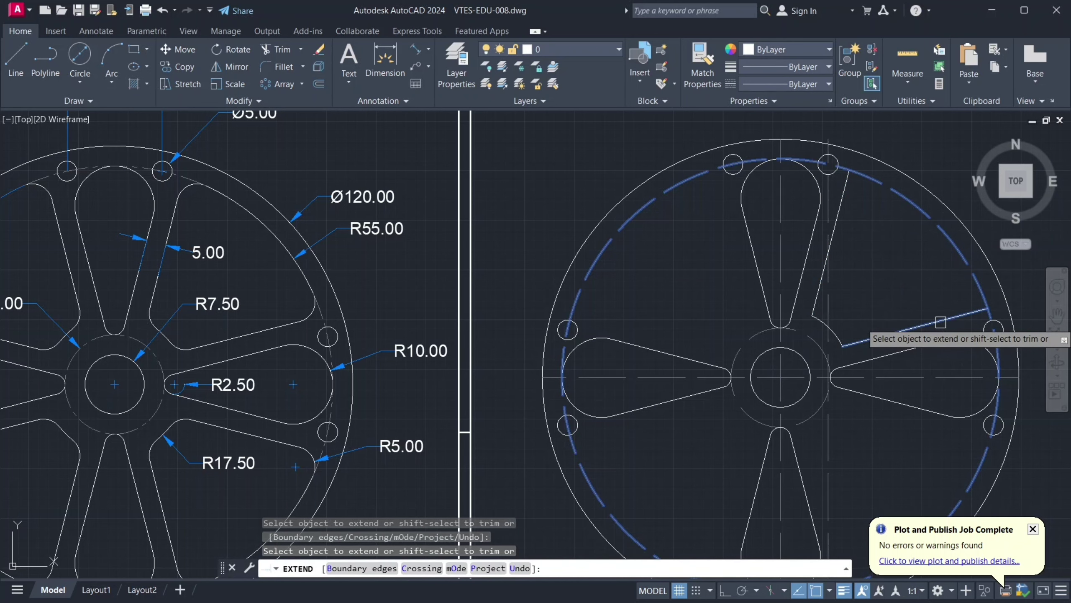
key("Escape")
- Start a trim, zoom around to inspect the slot, then cancel it
key("Return")
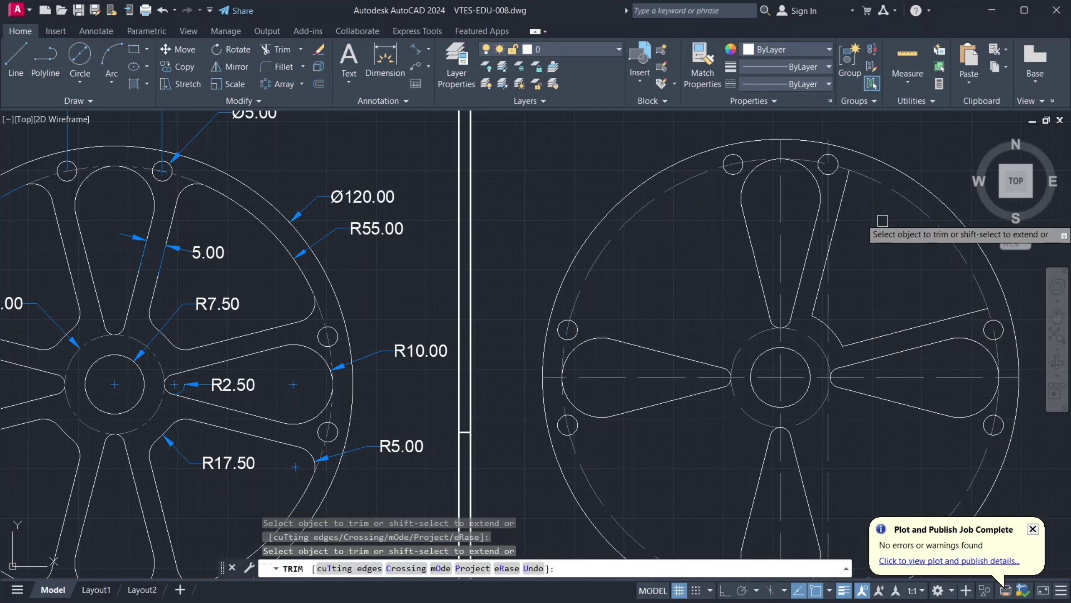
scroll(845, 167, "up", 2)
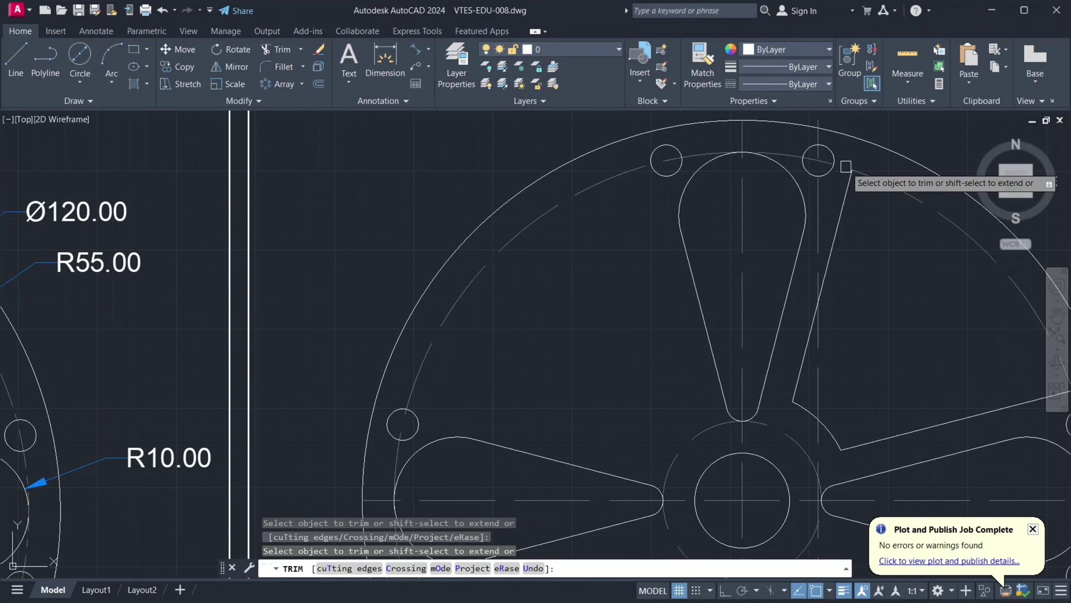
scroll(845, 166, "down", 3)
scroll(949, 315, "up", 5)
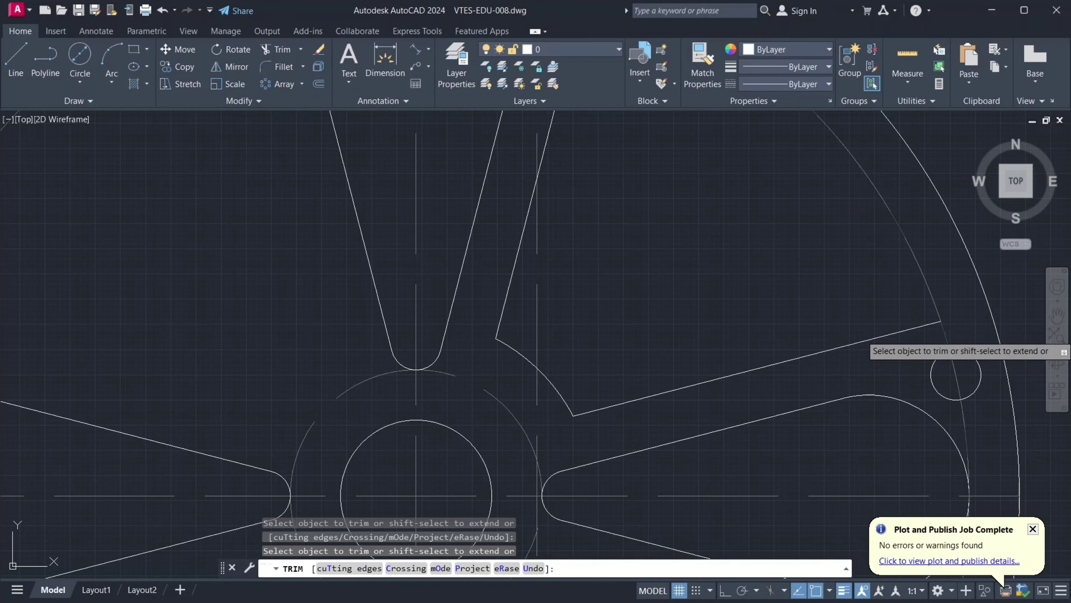
scroll(784, 286, "down", 5)
key("Escape")
type("ma")
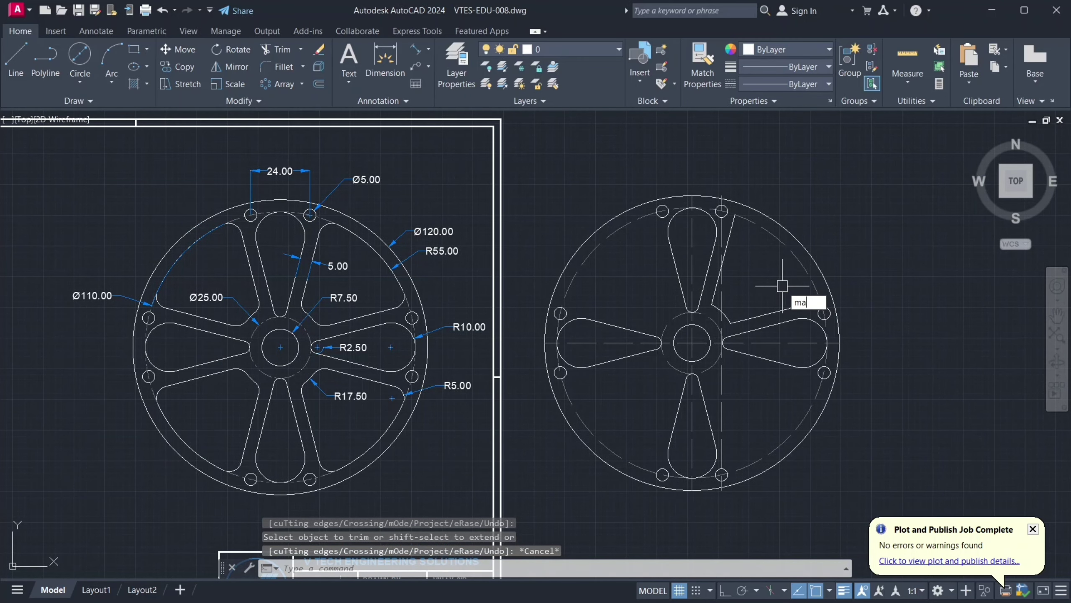
- Start Match Properties on a slot edge, then cancel it
key("Return")
left_click(786, 309)
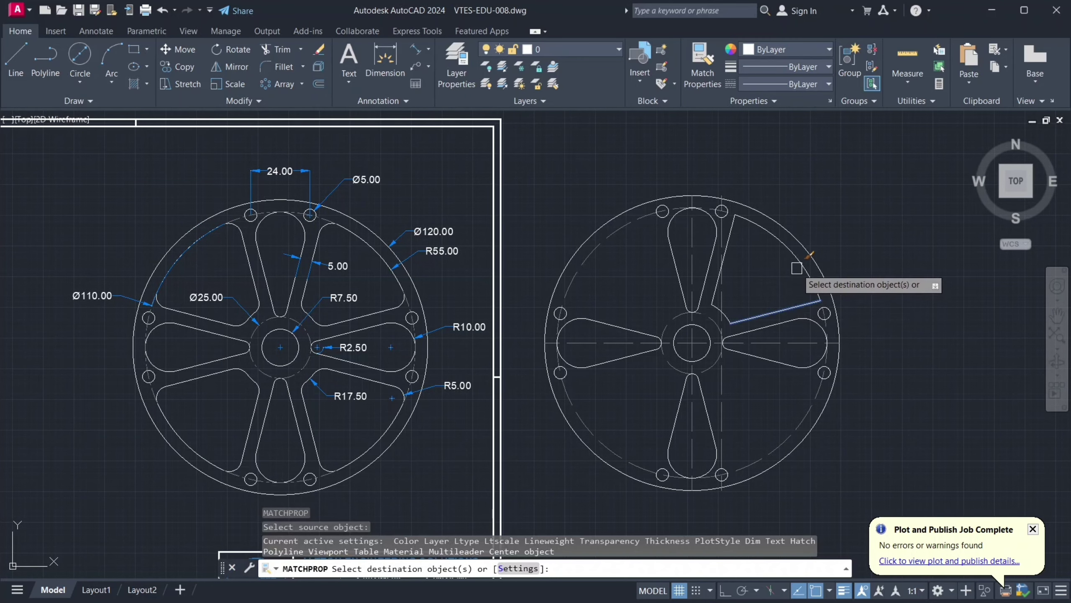
key("Escape")
scroll(778, 269, "up", 2)
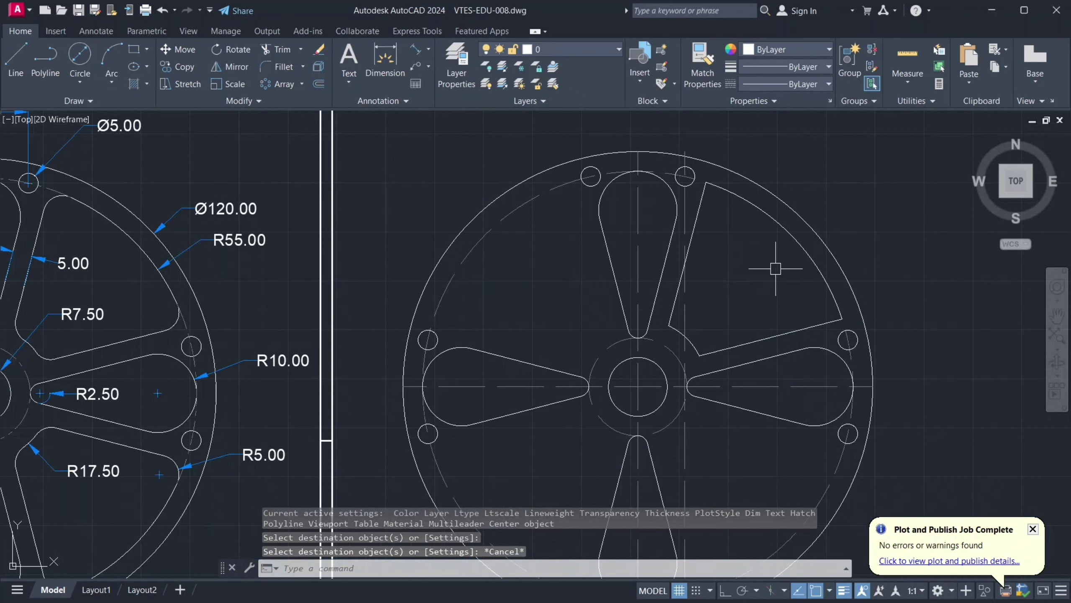
type("f")
- Set the fillet radius to 5 and round the slot's outer corner
key("Return")
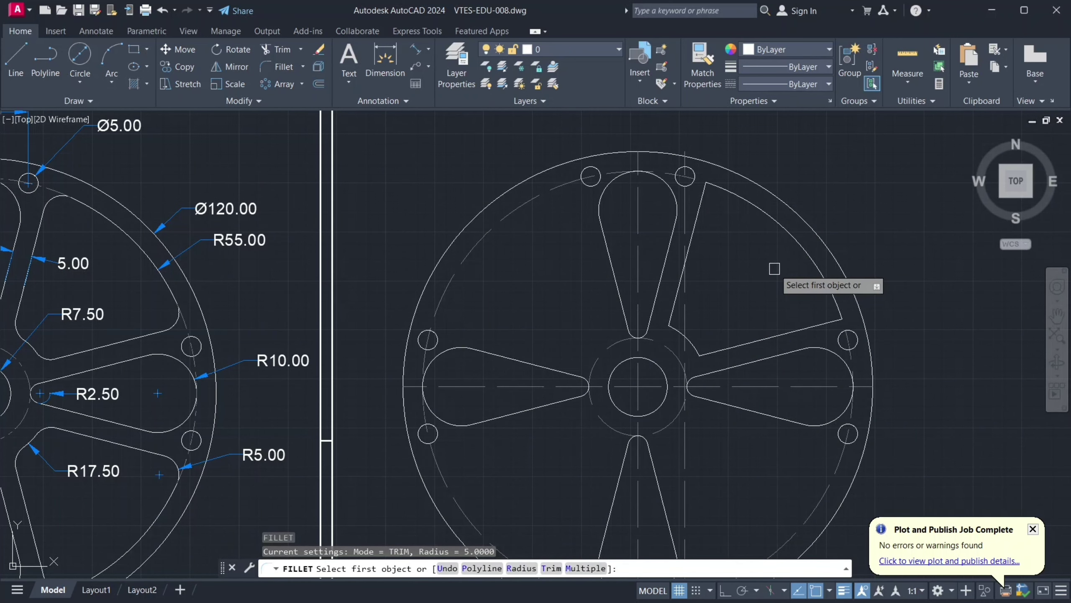
type("r")
key("Return")
key("Return")
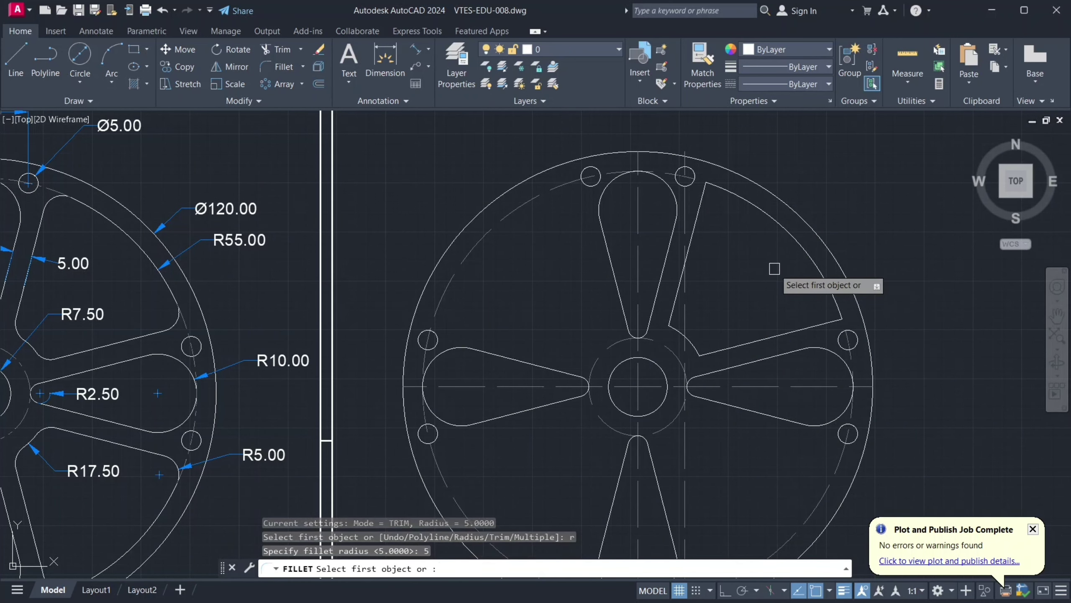
left_click(701, 199)
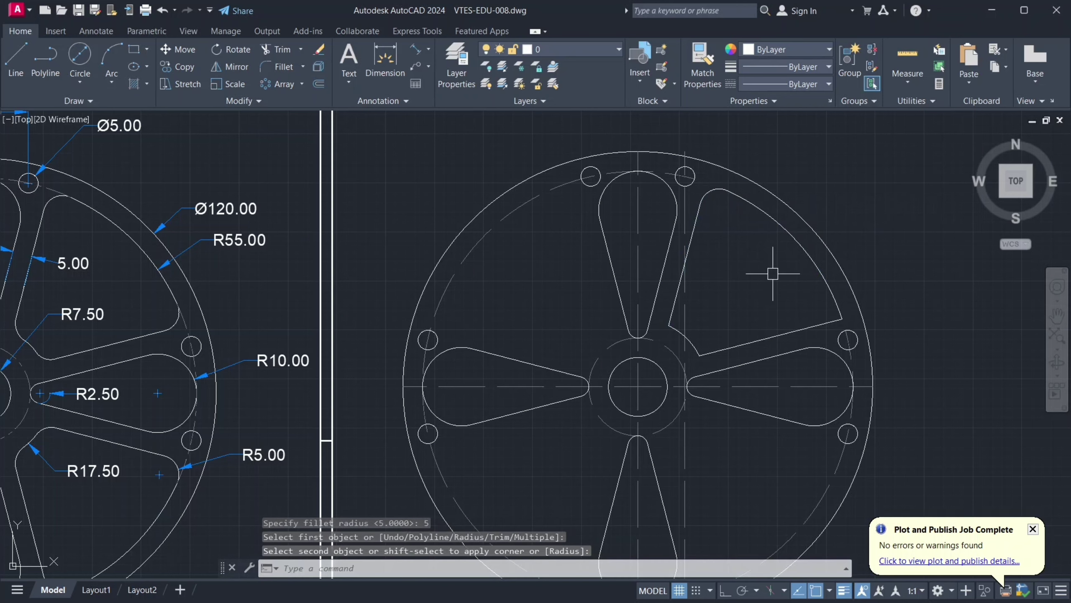
key("Return")
left_click(807, 287)
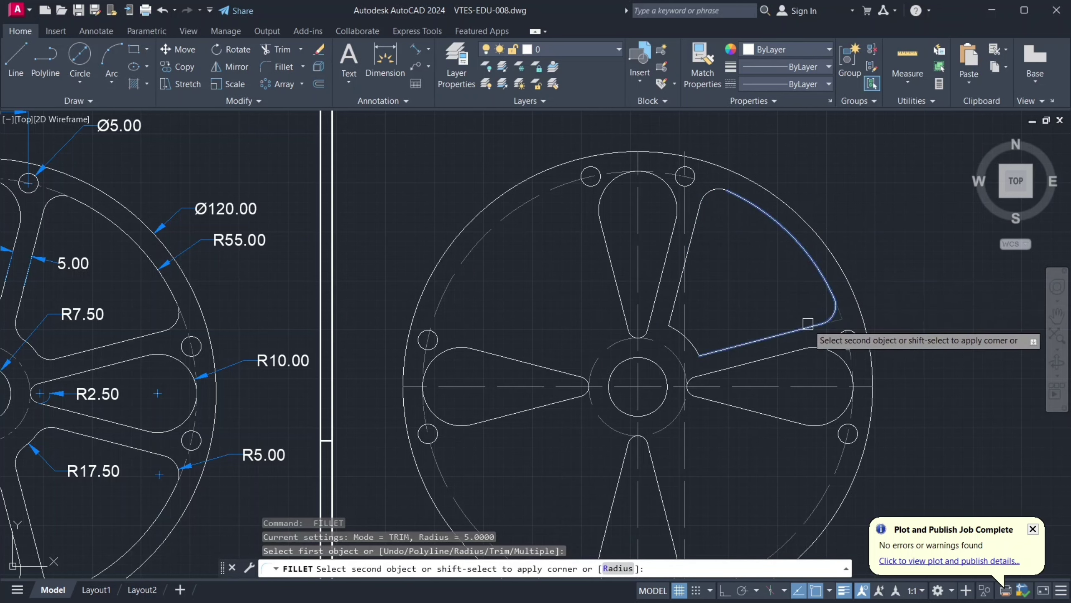
left_click(809, 330)
- Fillet the slot's lower corner and its corner near the hub with radius 5
key("Return")
left_click(726, 348)
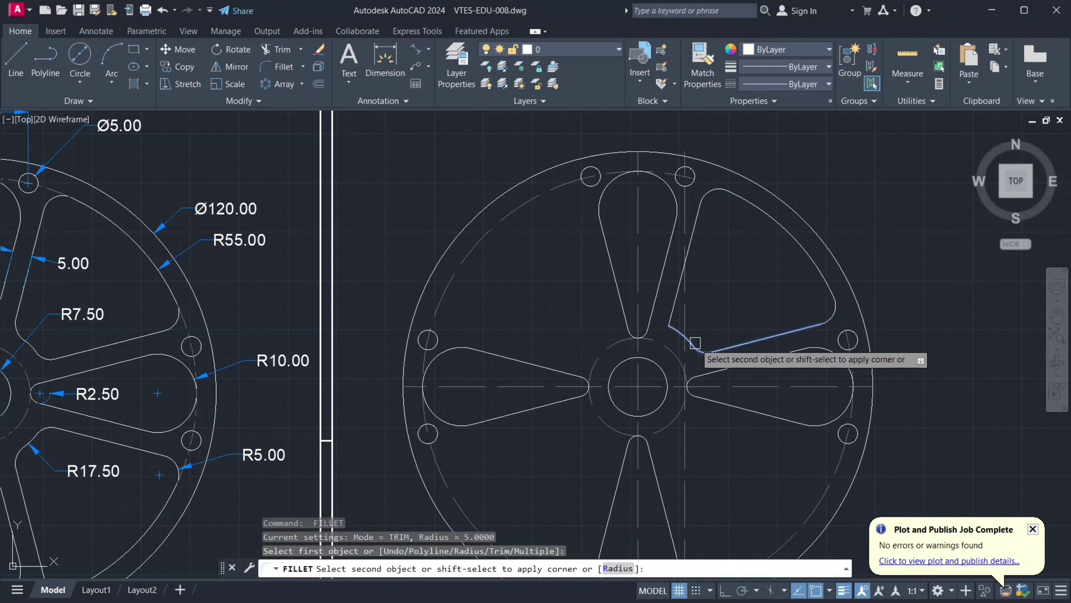
left_click(697, 329)
key("Return")
left_click(672, 315)
scroll(677, 328, "up", 2)
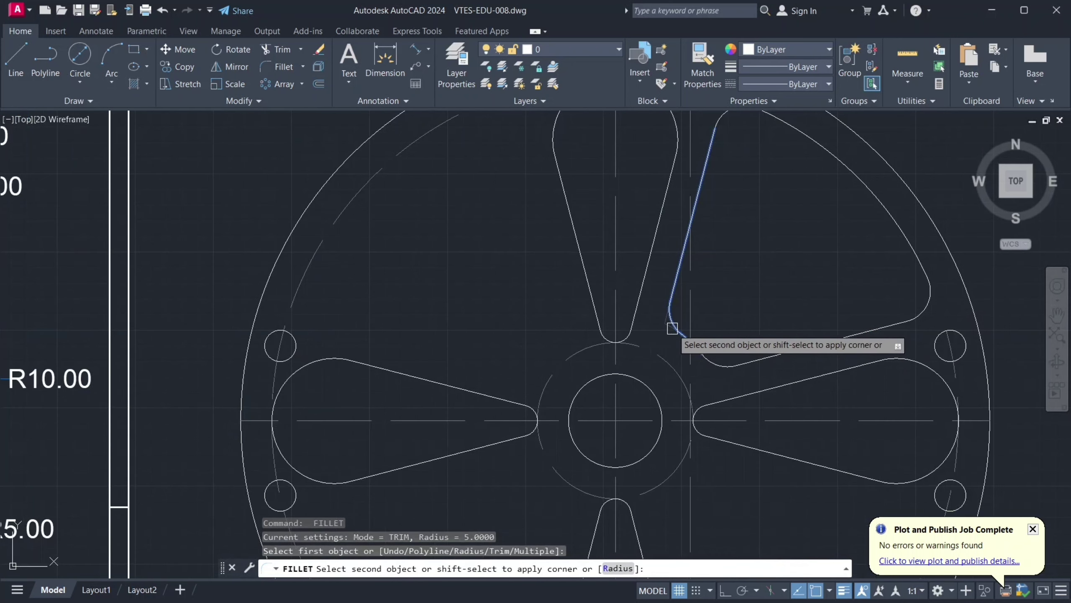
left_click(679, 331)
scroll(678, 332, "down", 2)
scroll(679, 332, "down", 2)
- Join the upper-right slot's edges and fillets into one outline
left_click_drag(675, 166, 819, 363)
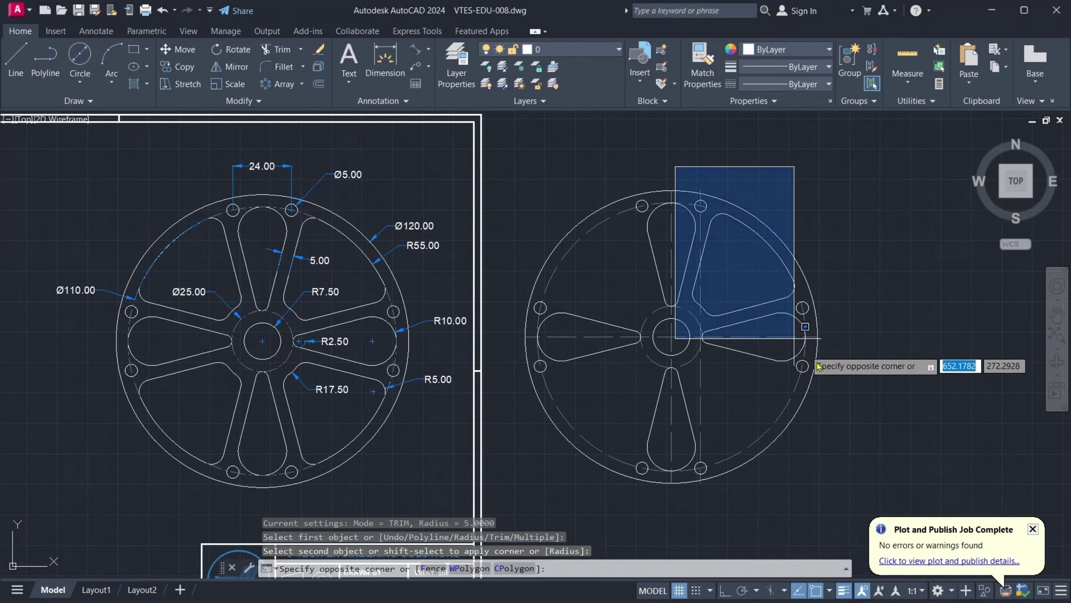
key("Return")
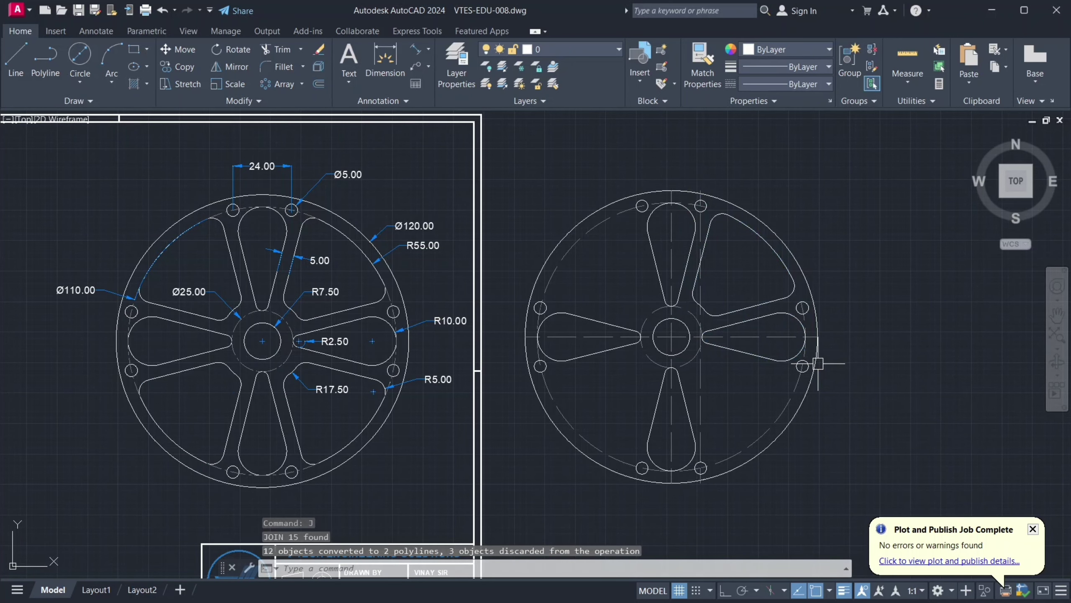
left_click(766, 250)
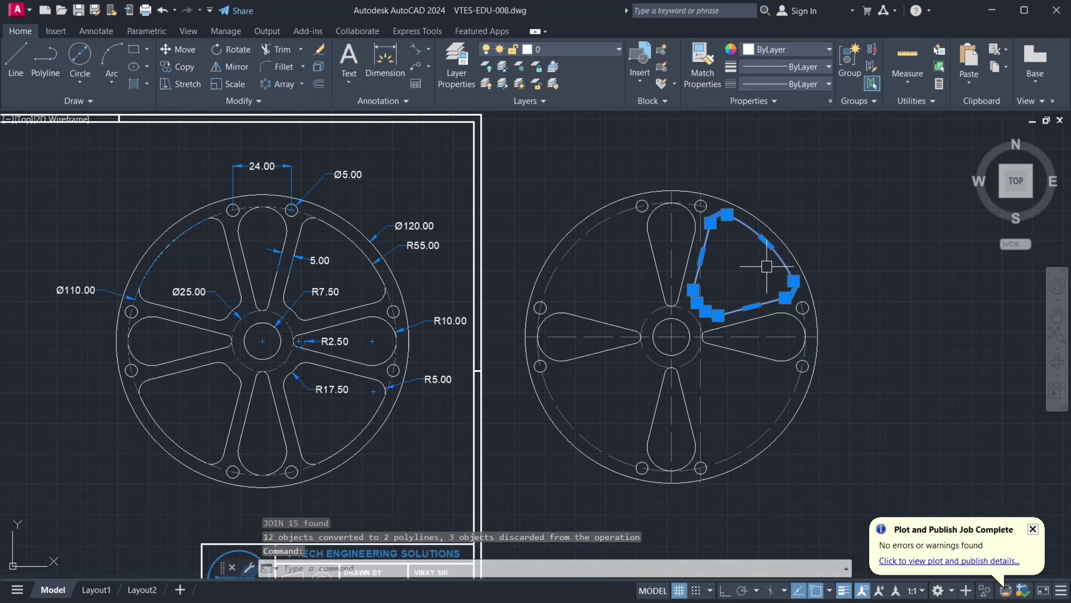
- Polar-array the slot around the hub centre with 4 items
left_click(309, 99)
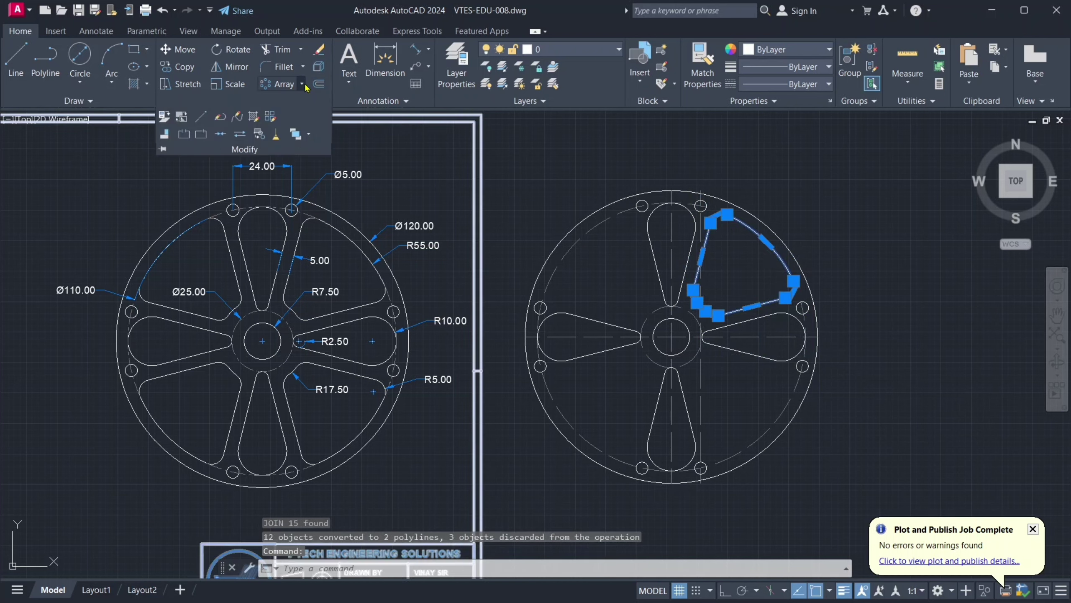
left_click(304, 85)
left_click(309, 162)
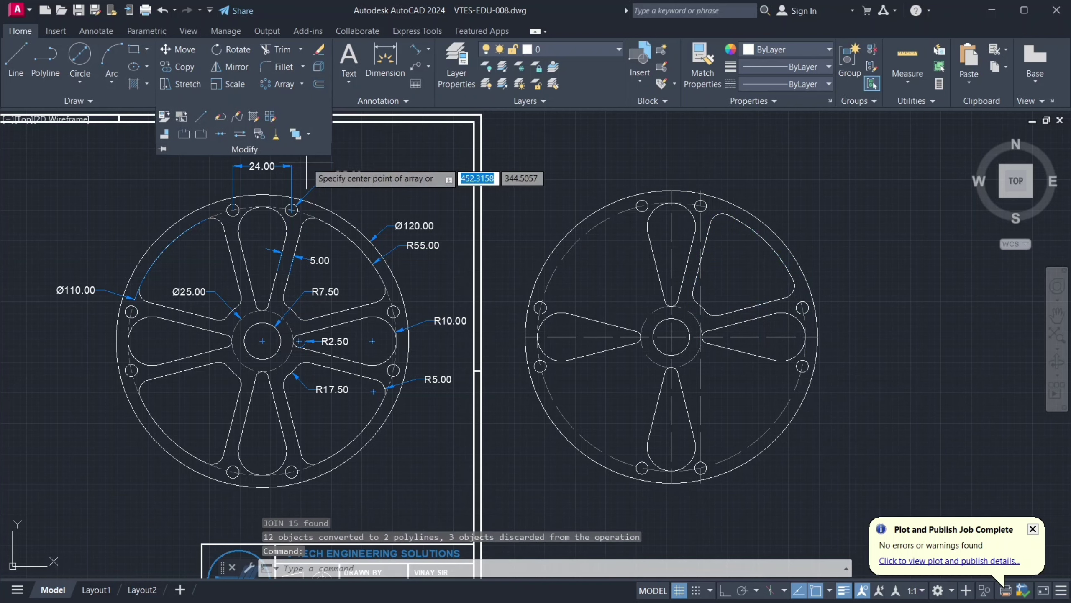
left_click(671, 336)
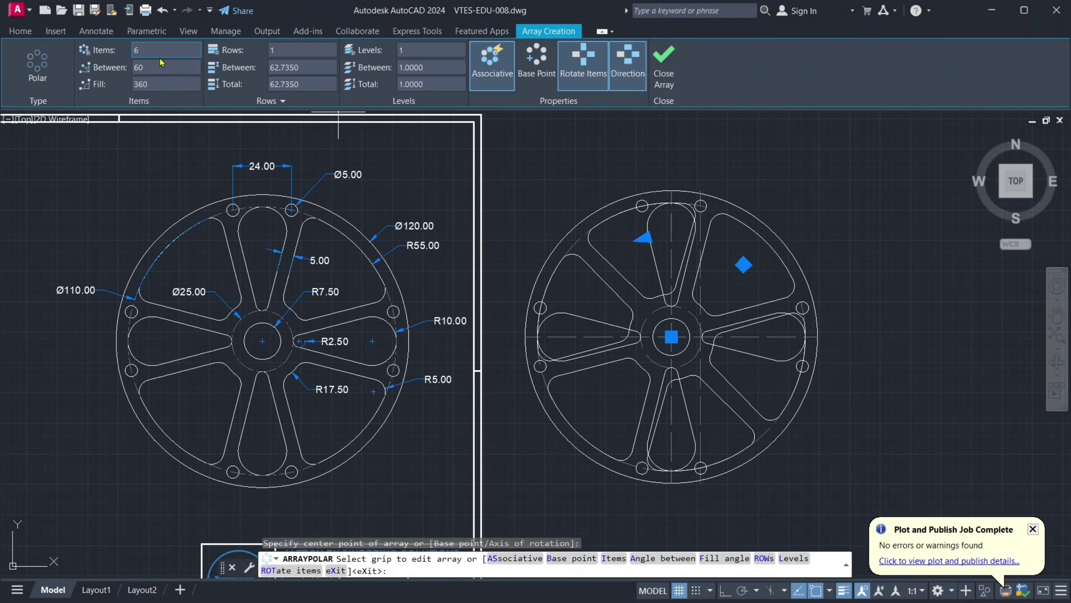
left_click(148, 50)
type("4")
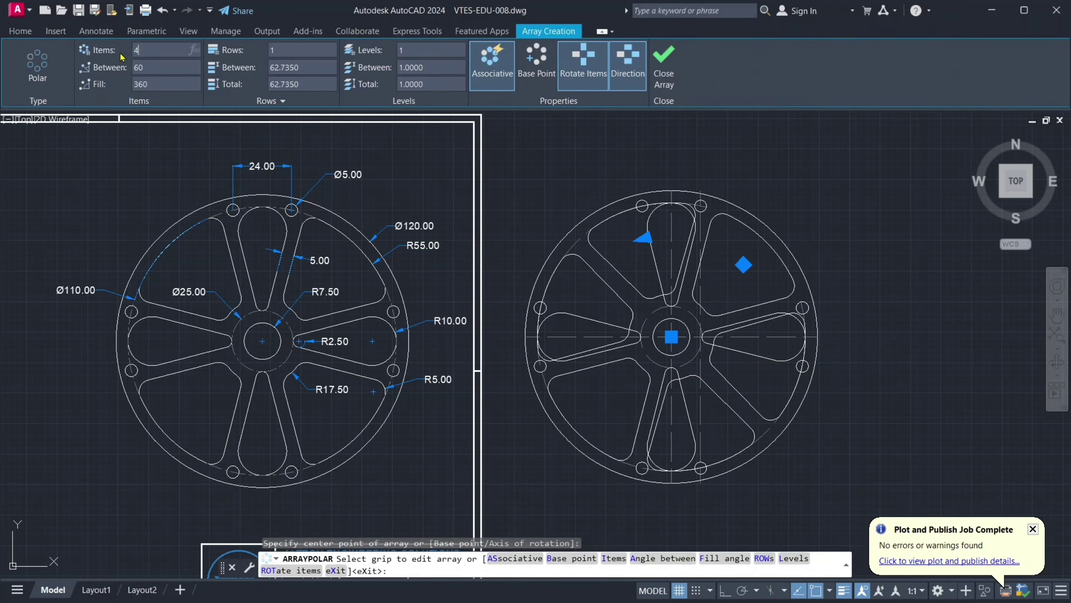
key("Return")
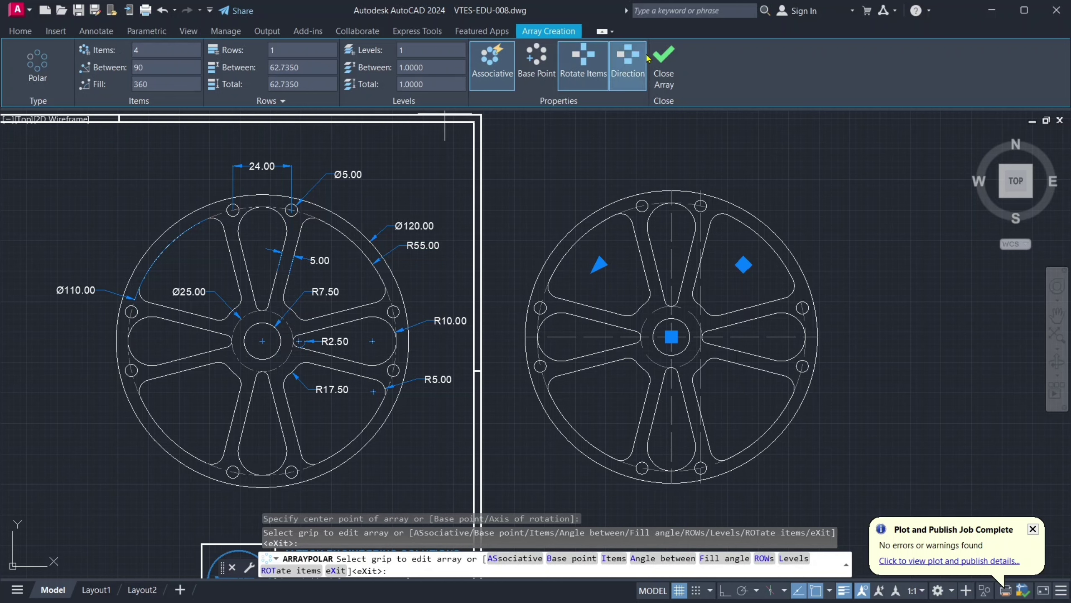
left_click(660, 62)
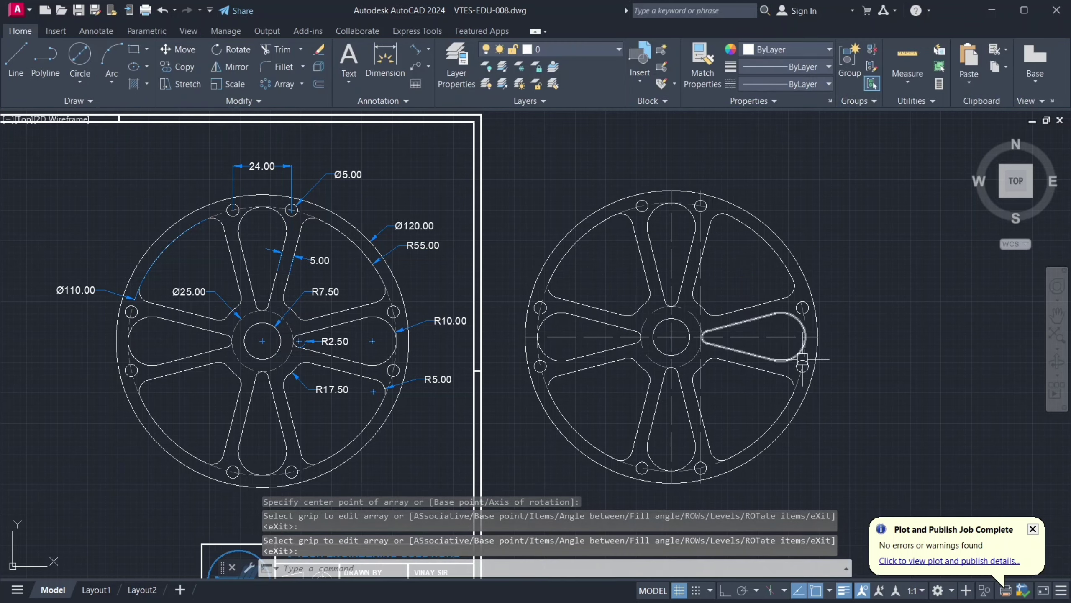
- Explode the 4-item slot array into four separate filleted slot outlines
type("x")
key("Return")
left_click(793, 257)
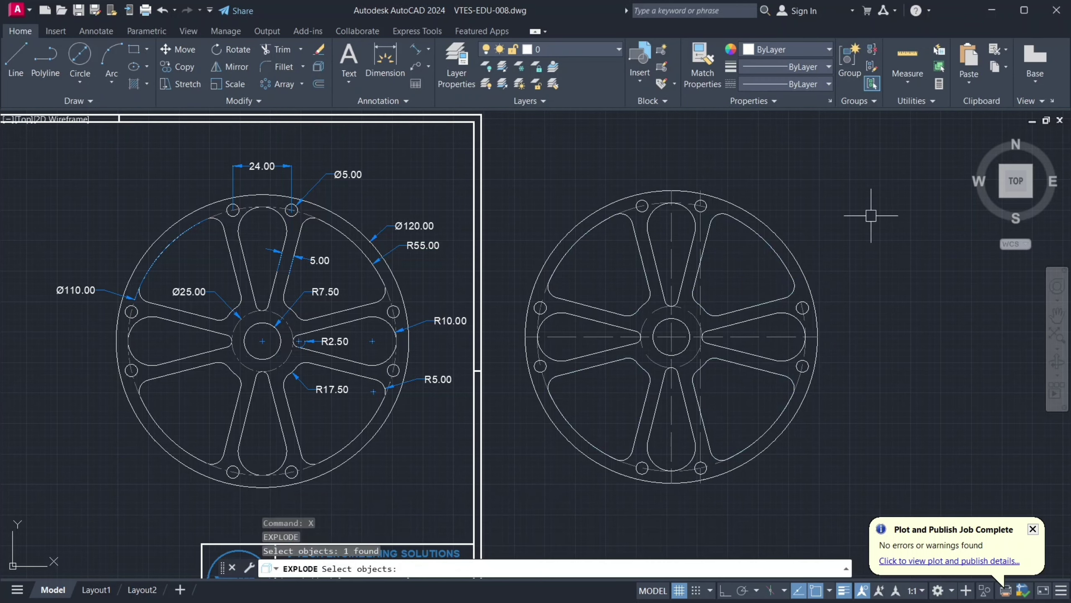
key("Return")
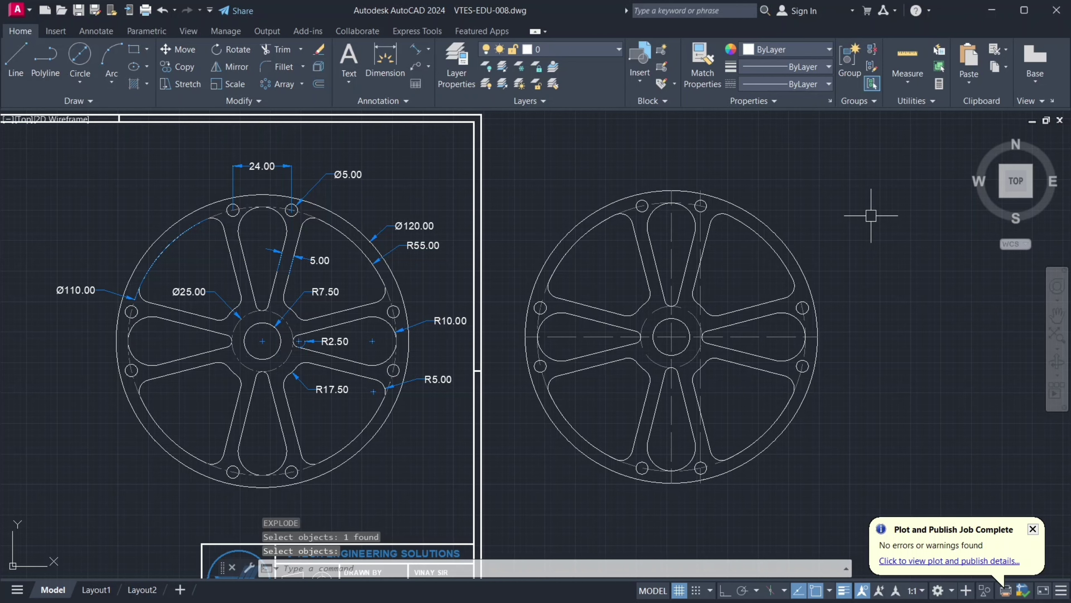
middle_click_drag(669, 318, 691, 315)
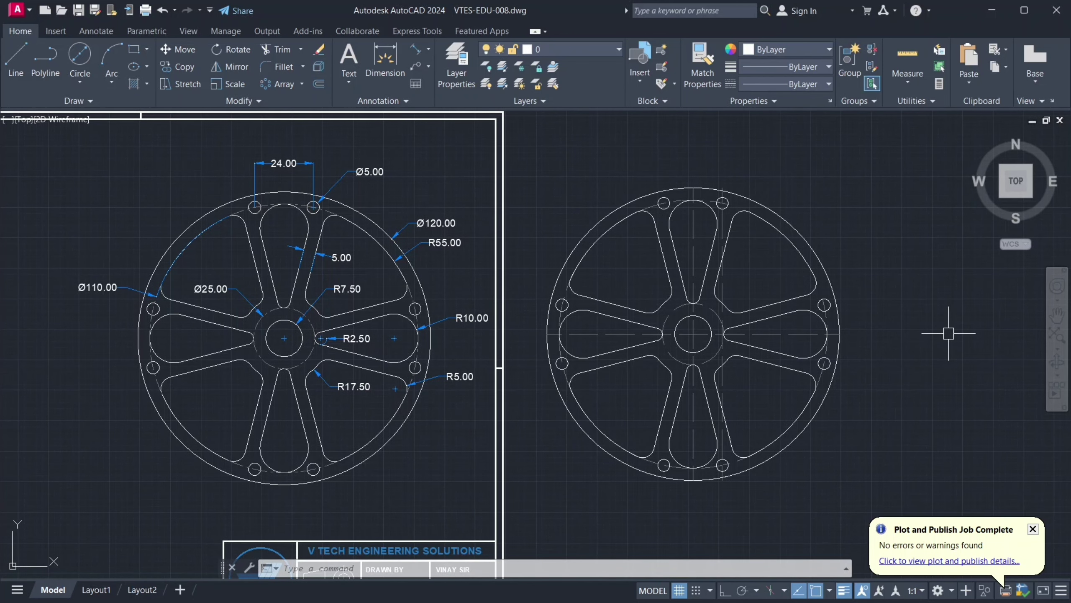